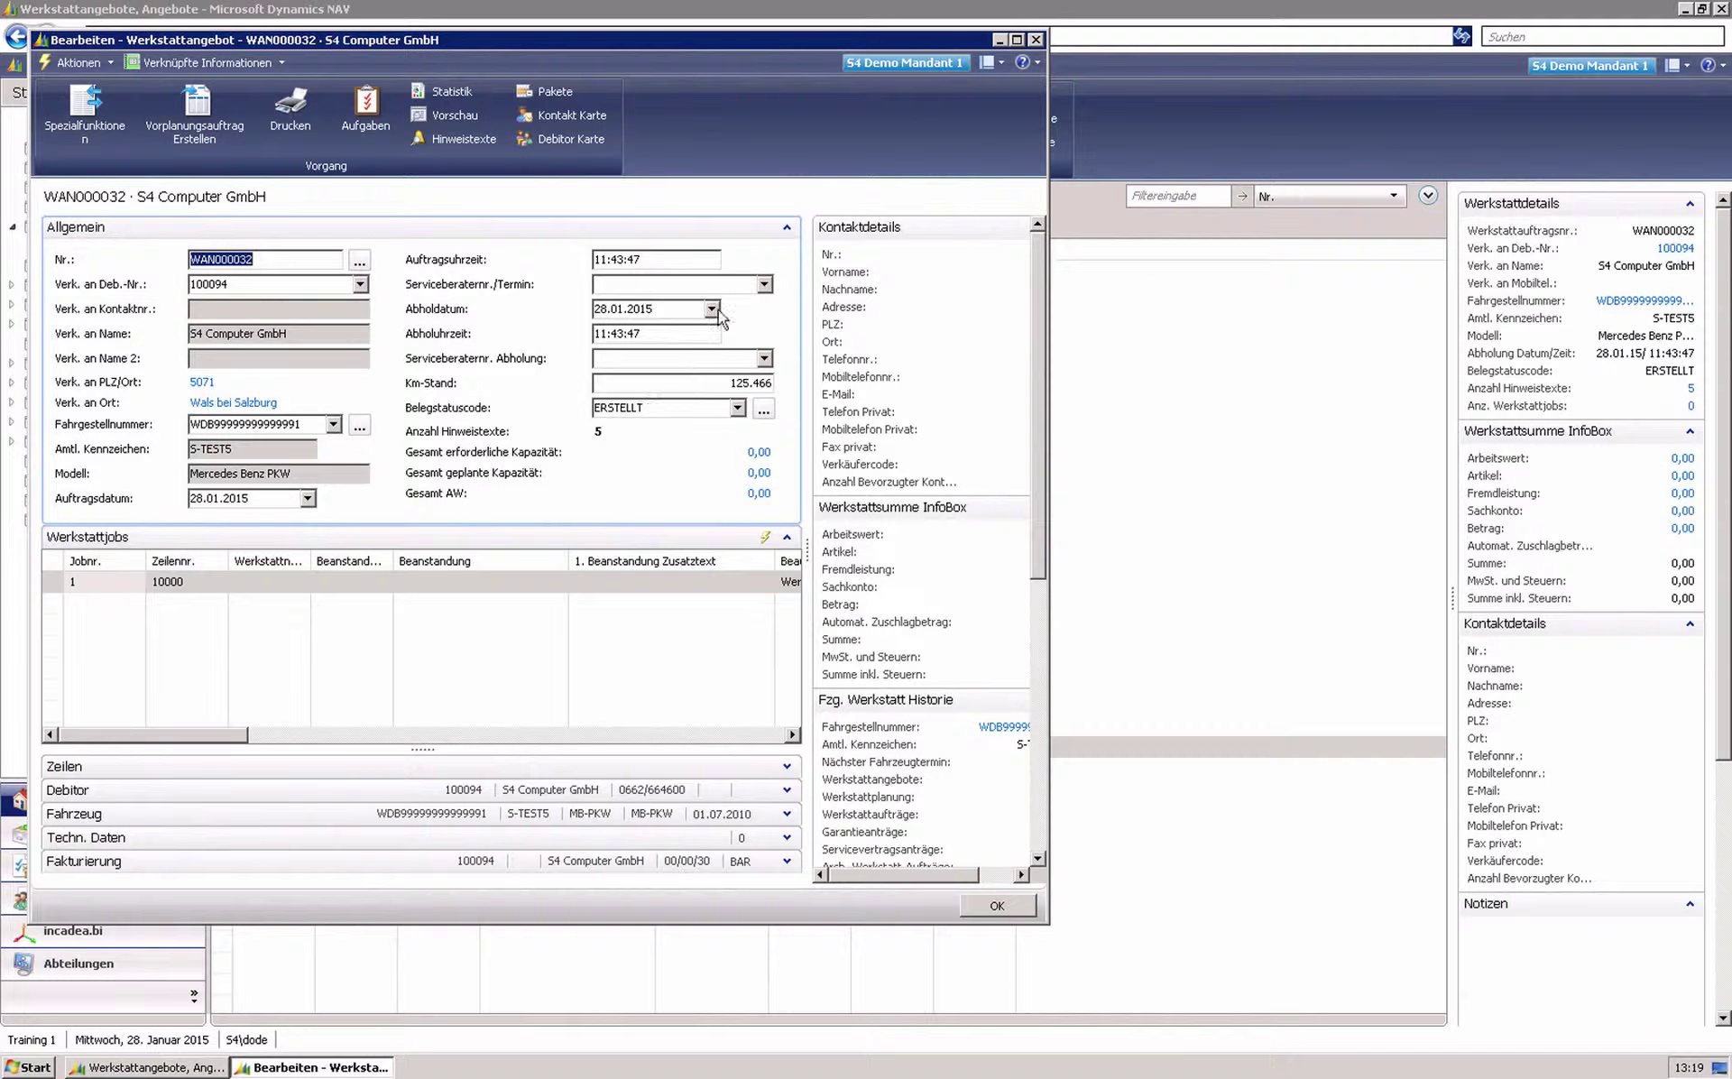
Maximize the quote window and enter "Unfallschaden instand setzen" as the Beauftragung of the first workshop job.
click(1018, 40)
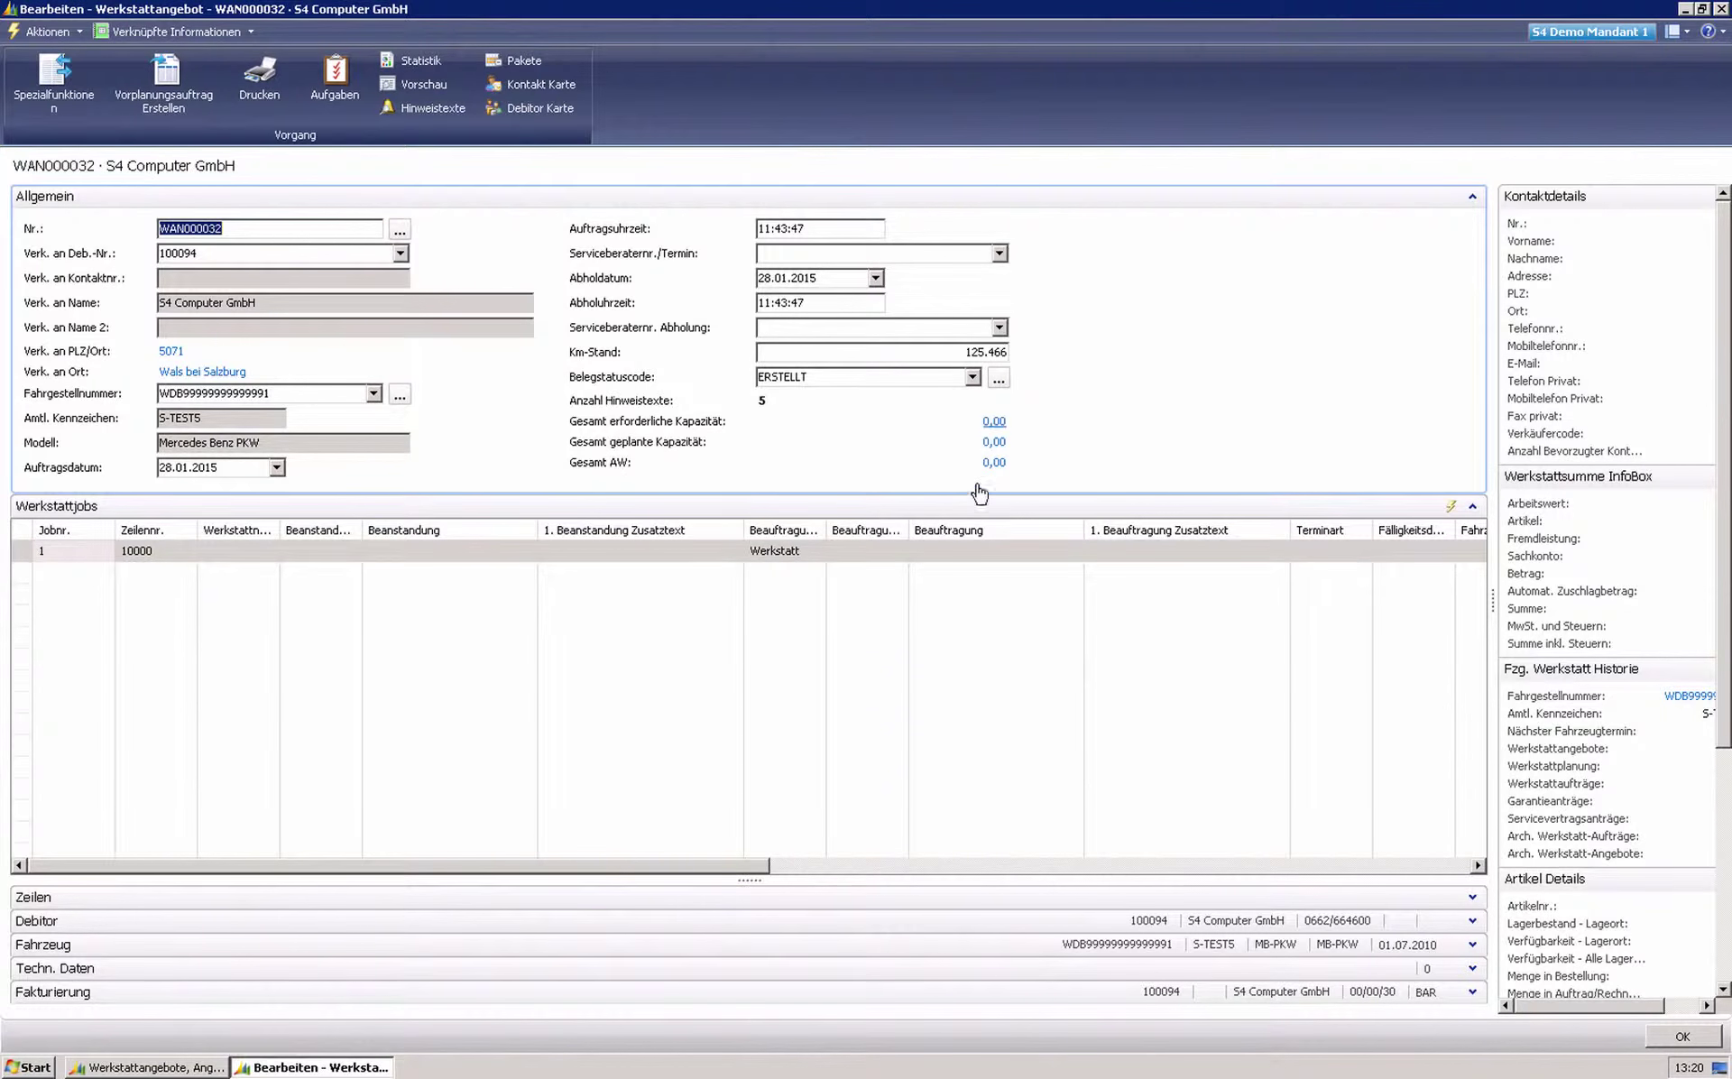
click(972, 544)
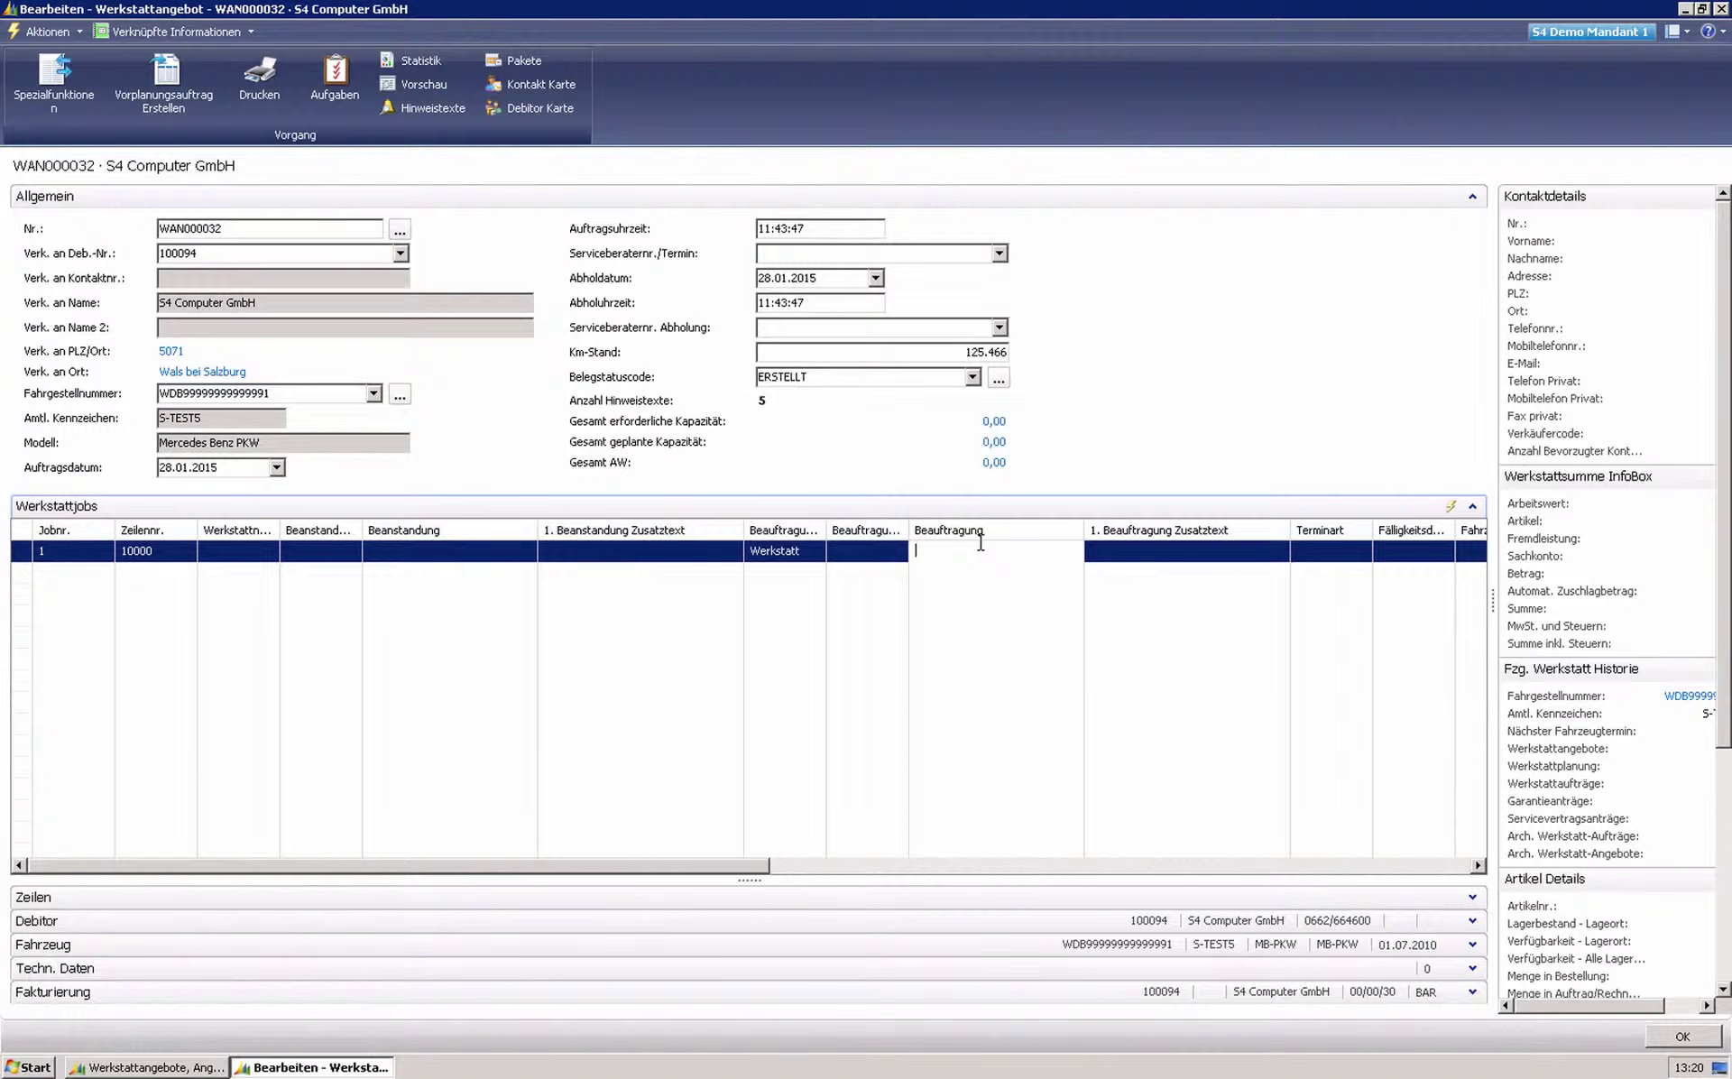
text(Unfallschaden instand setzen)
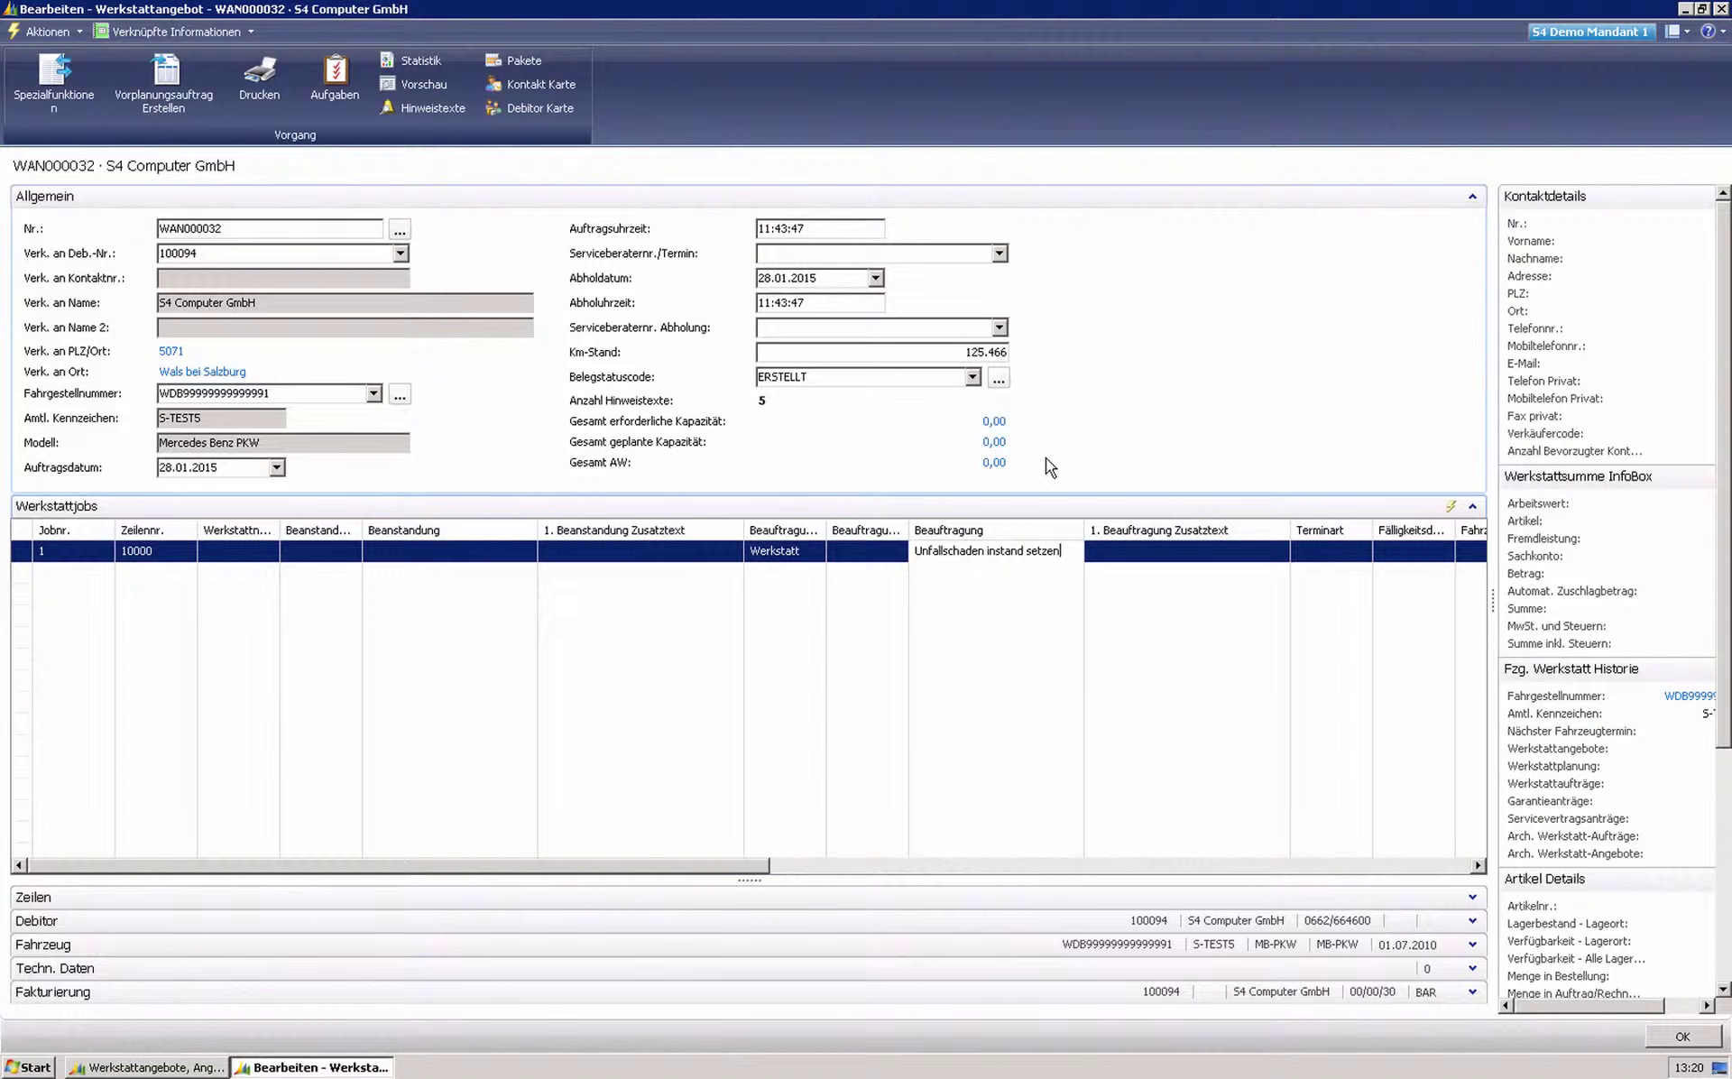
click(392, 553)
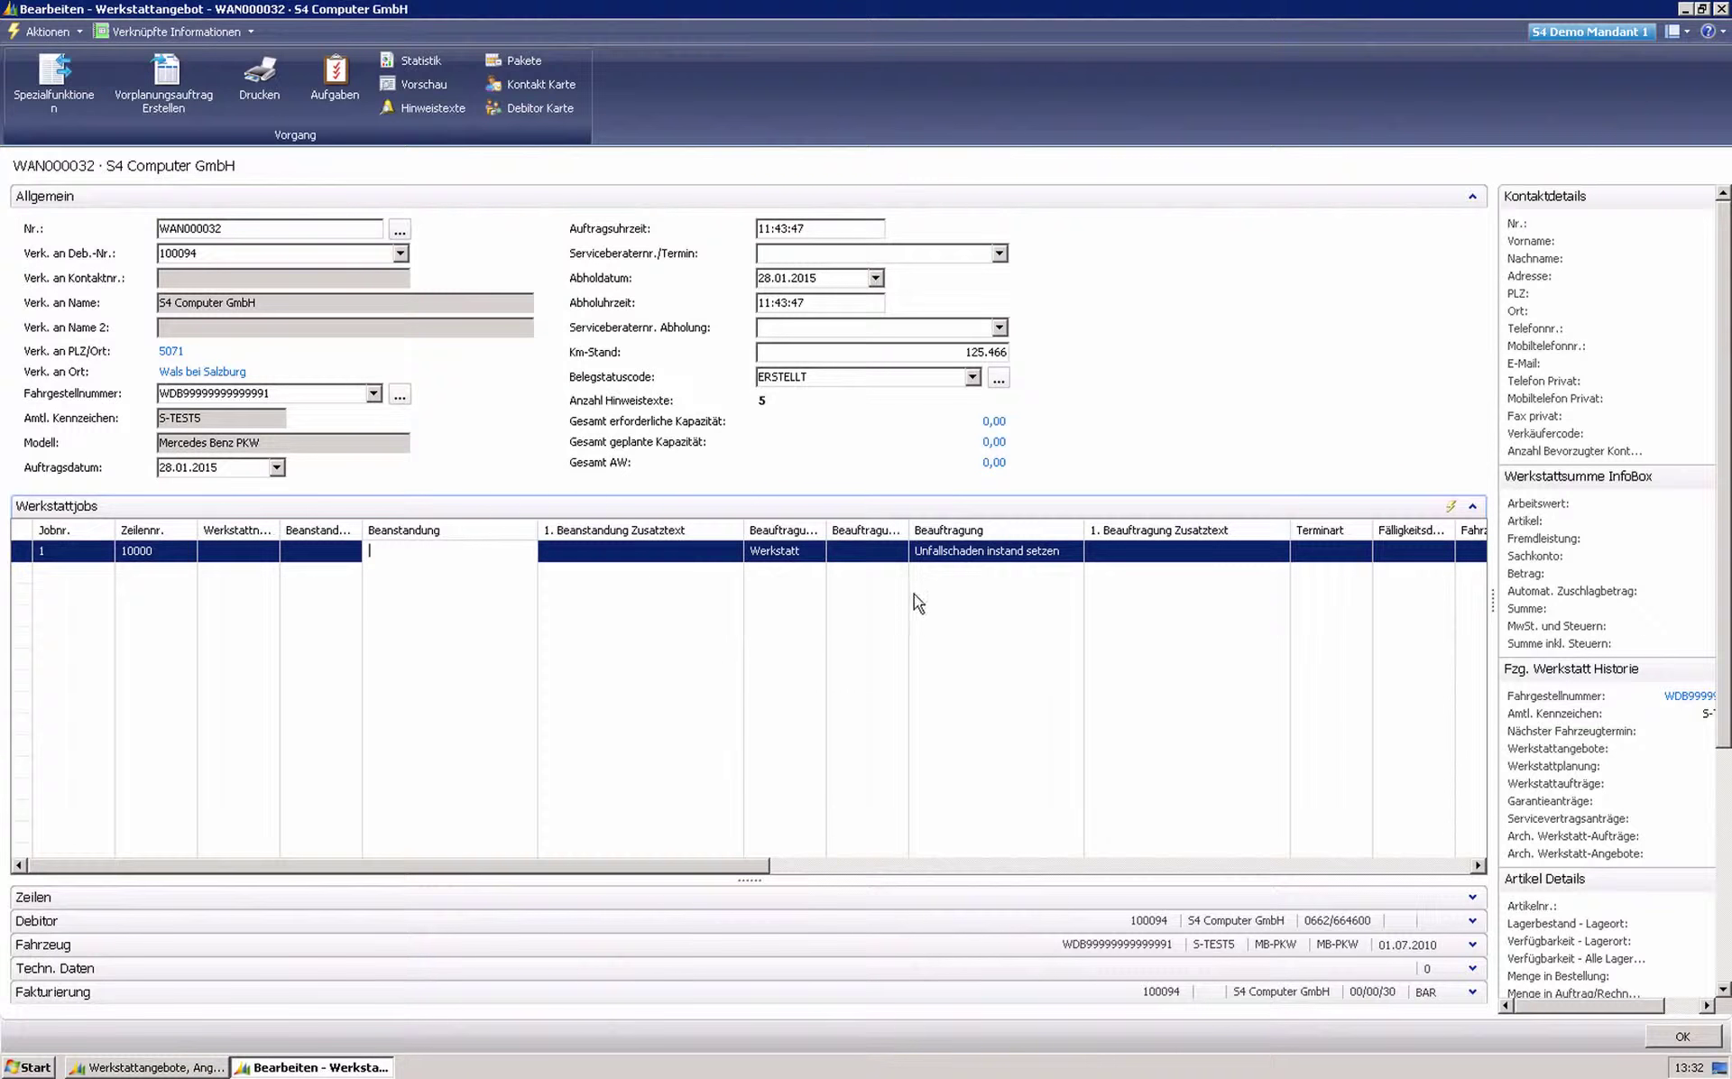
Add a second workshop job with the Beauftragung "P57a Überprüfung".
click(935, 575)
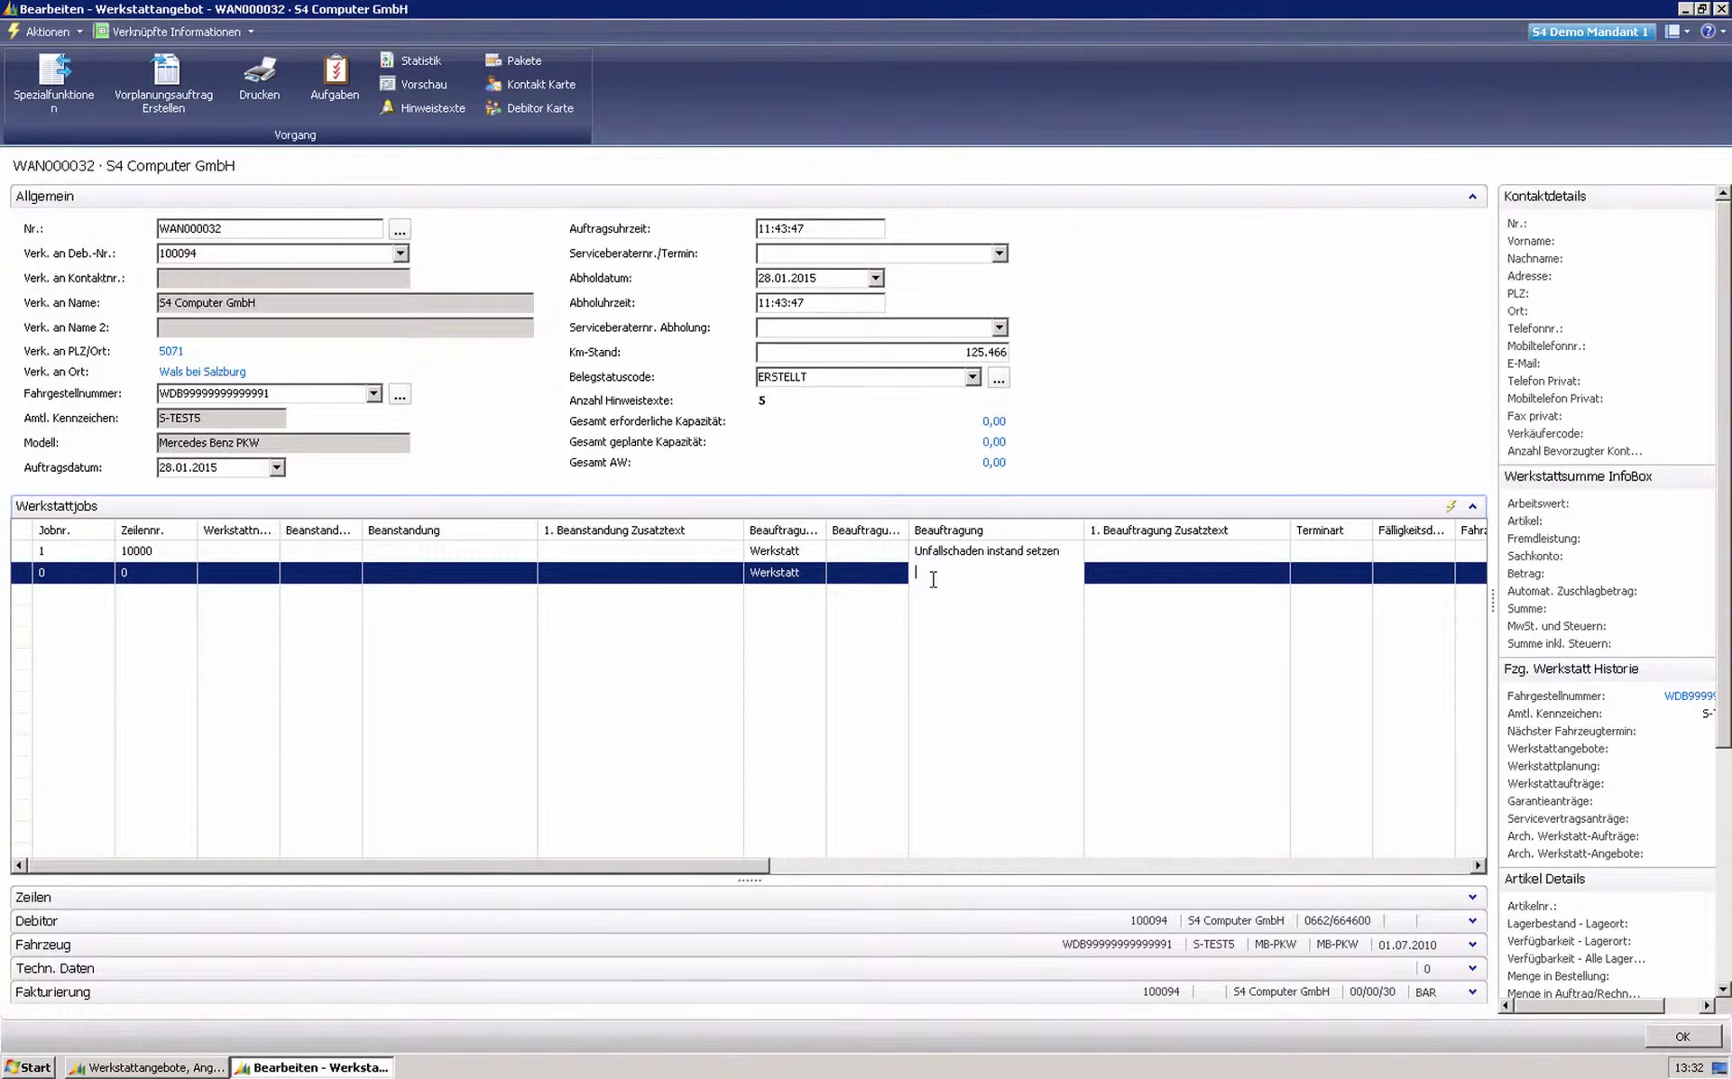
text(P57a Überprüfung)
key(Tab)
Show the quote's Zeilen section and add an Artikel line with number P57.
click(1473, 898)
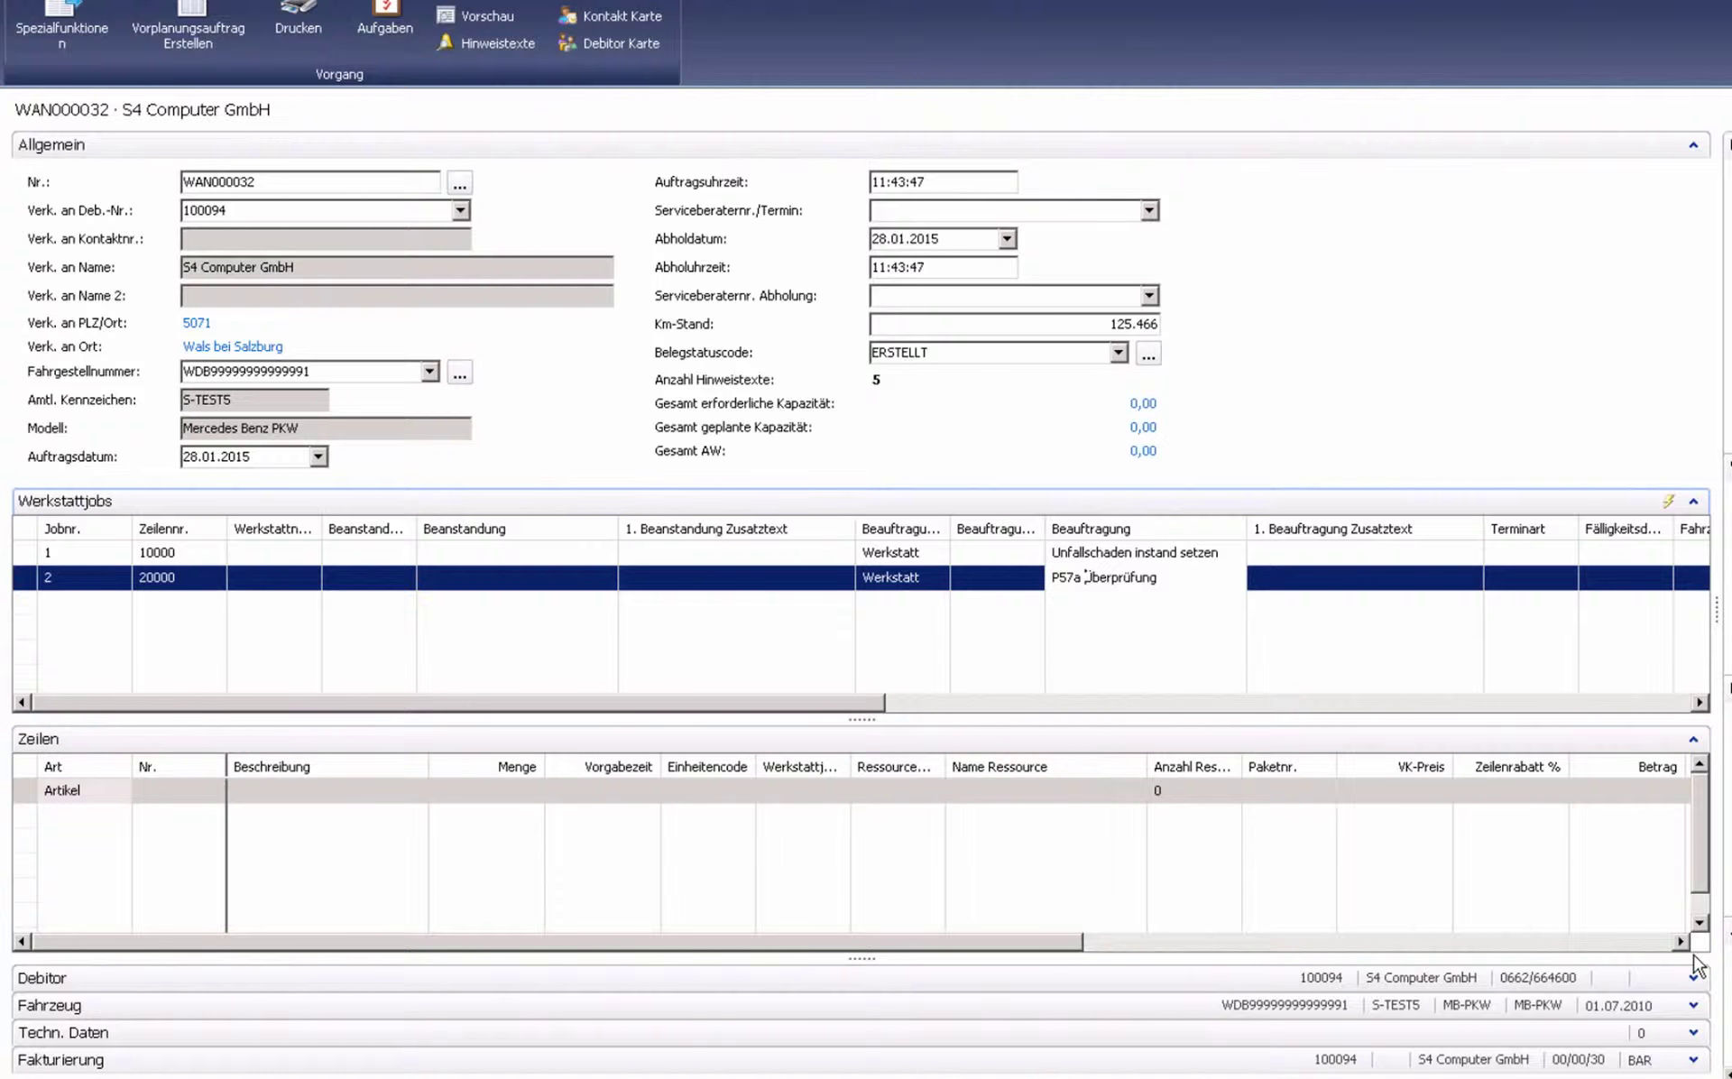
click(106, 799)
click(120, 793)
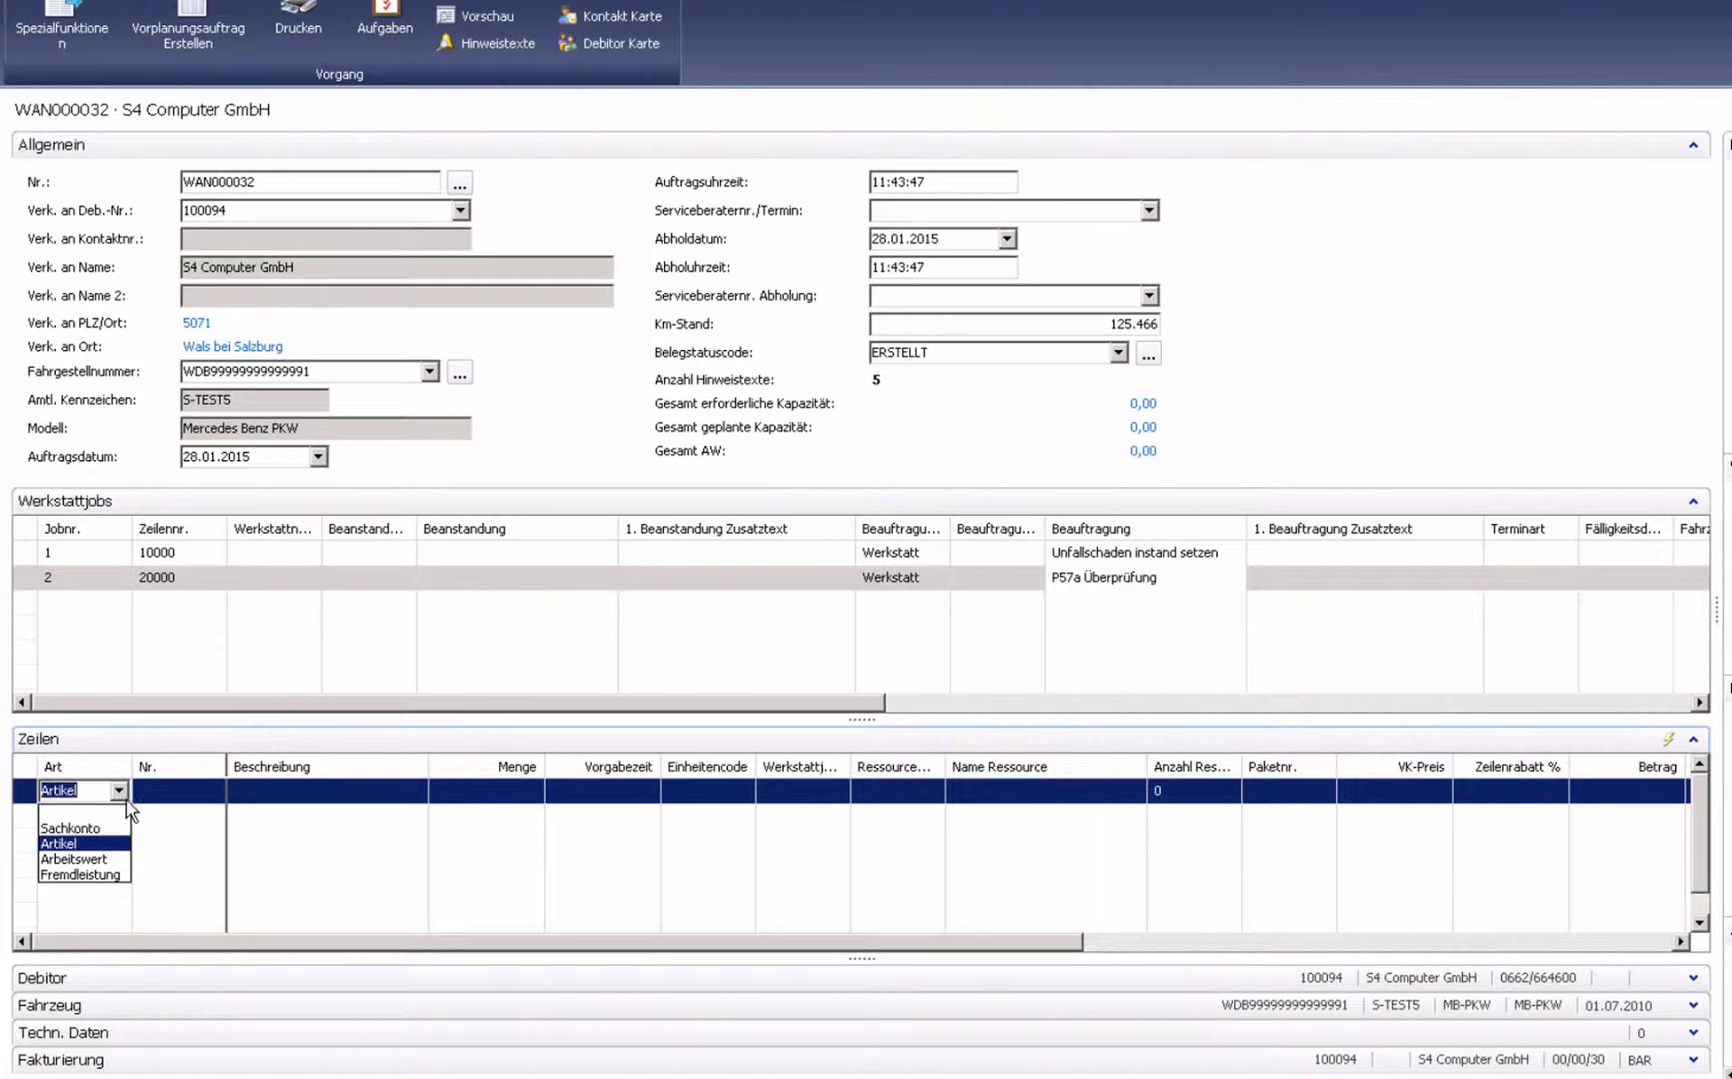
click(107, 848)
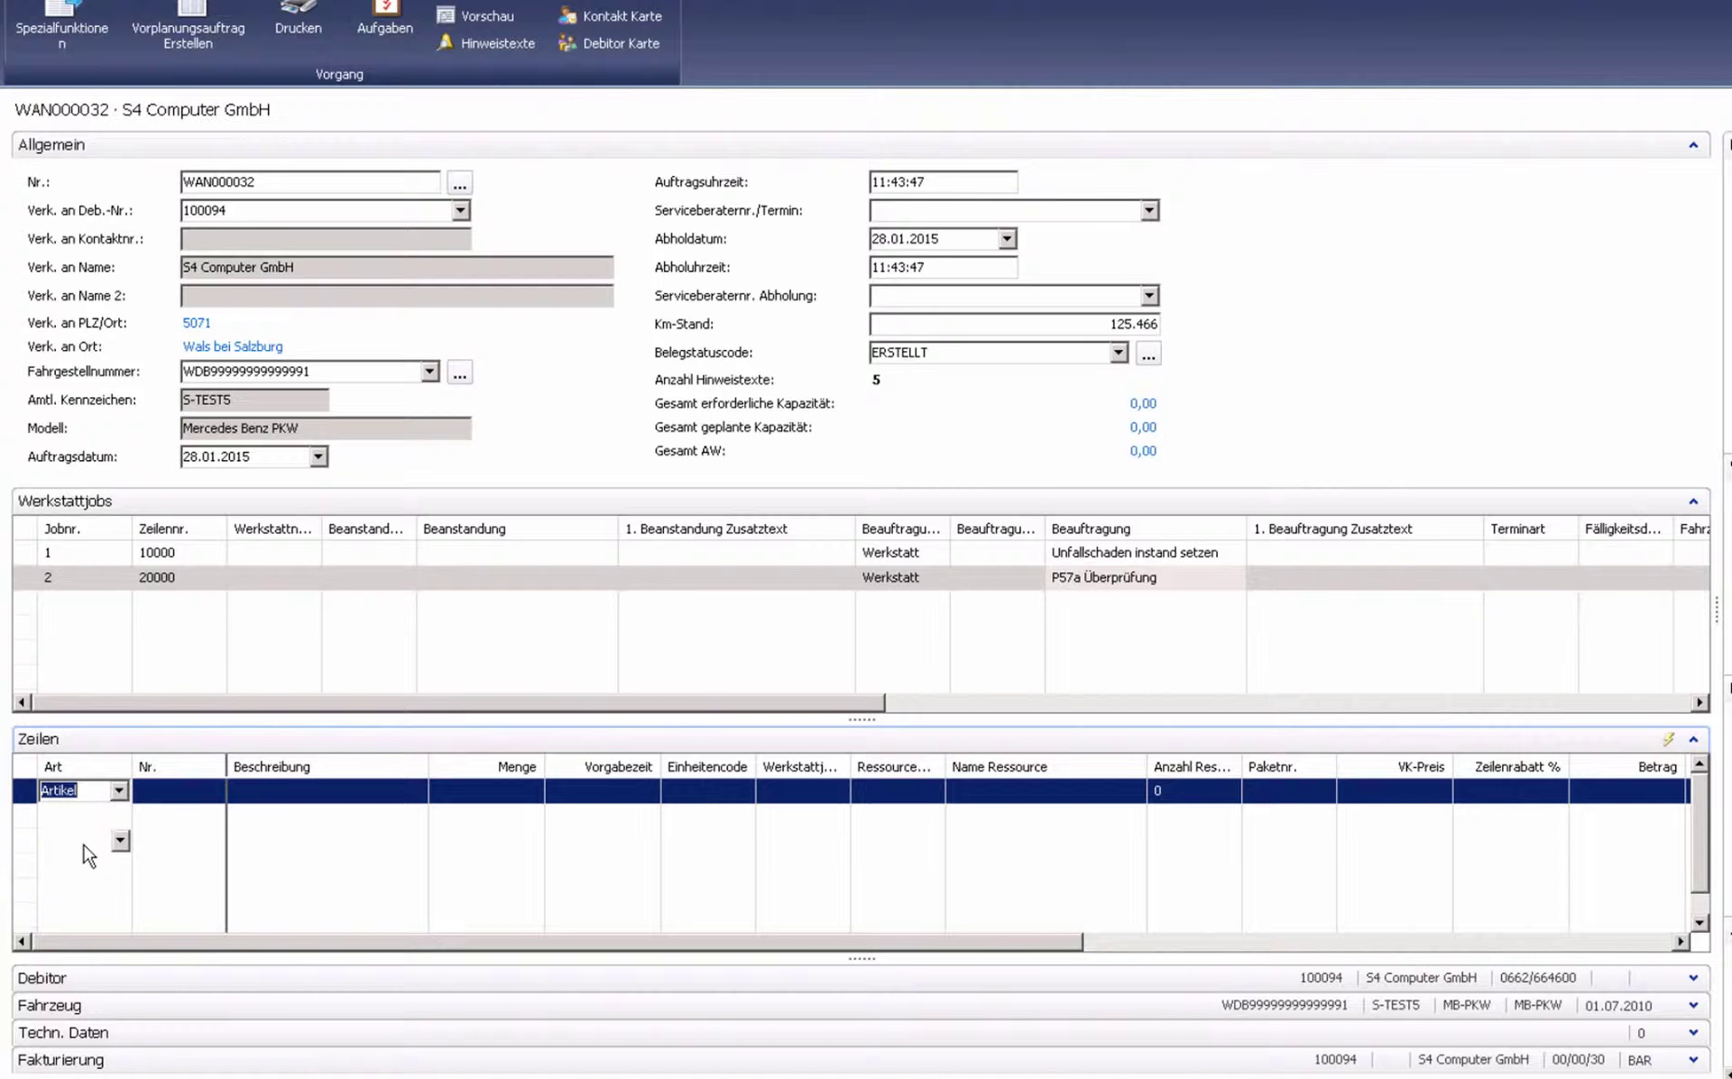
click(157, 792)
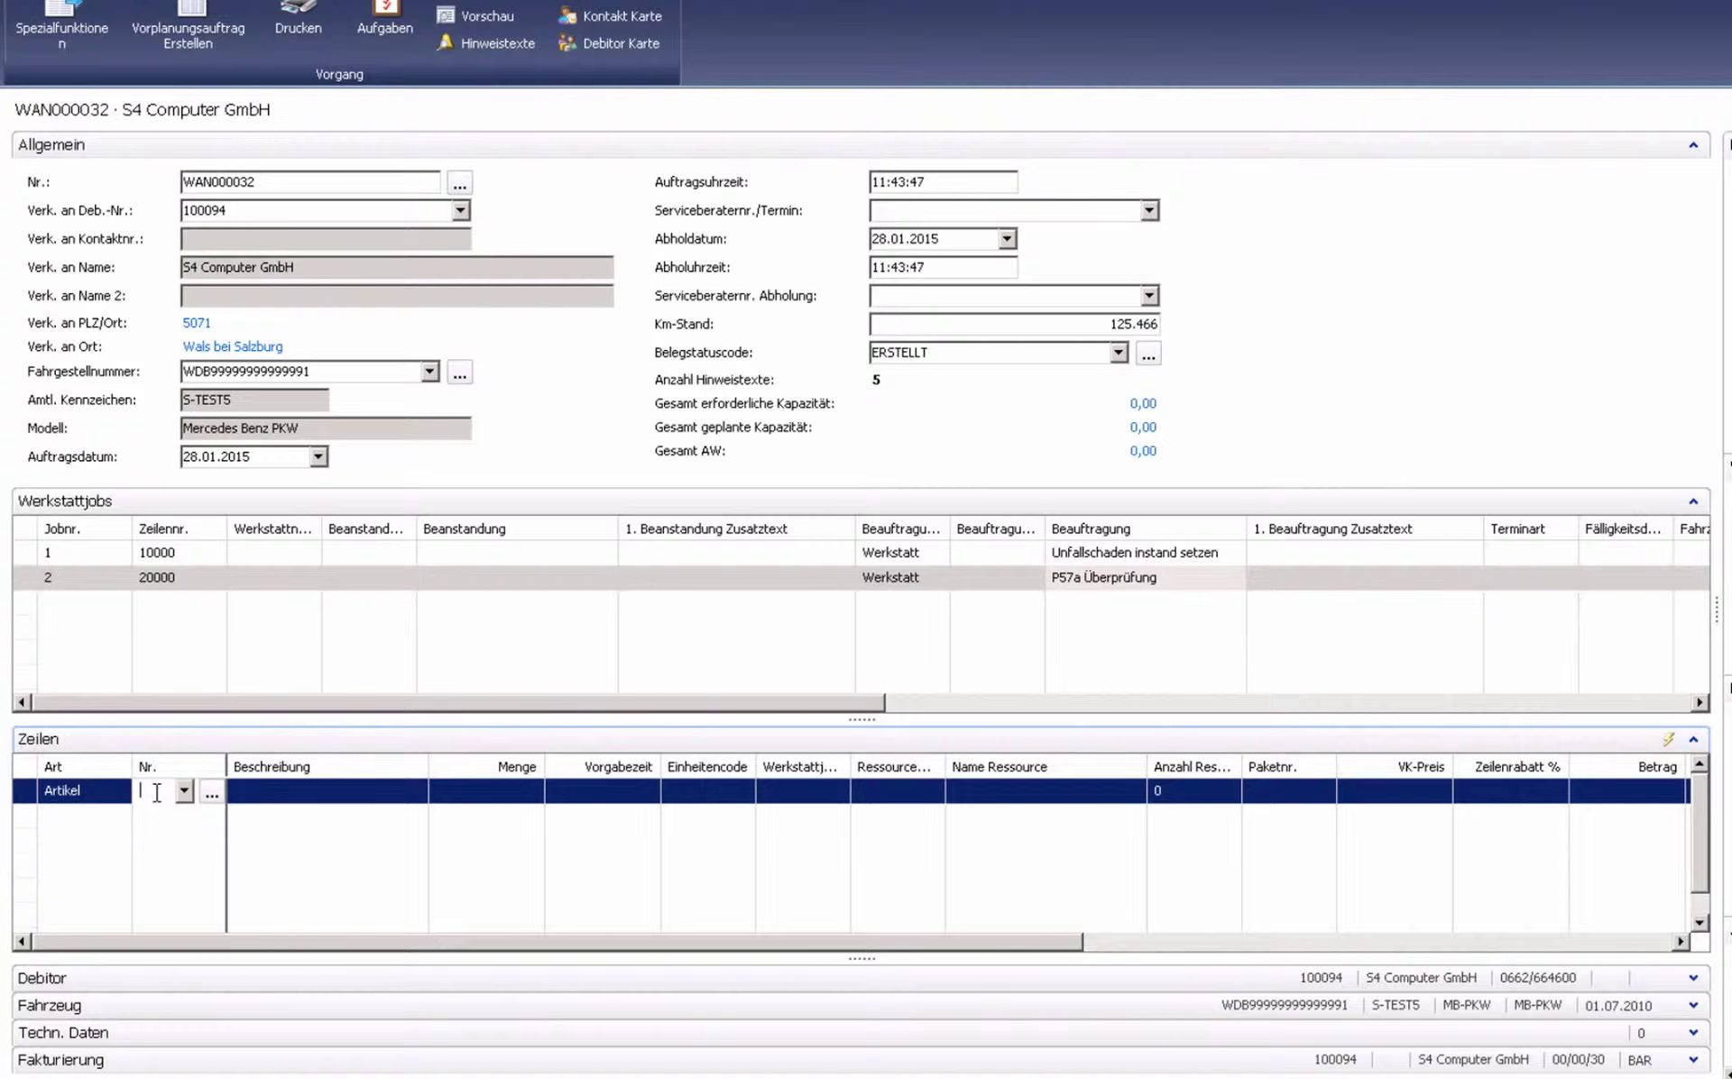
text(P57)
key(Tab)
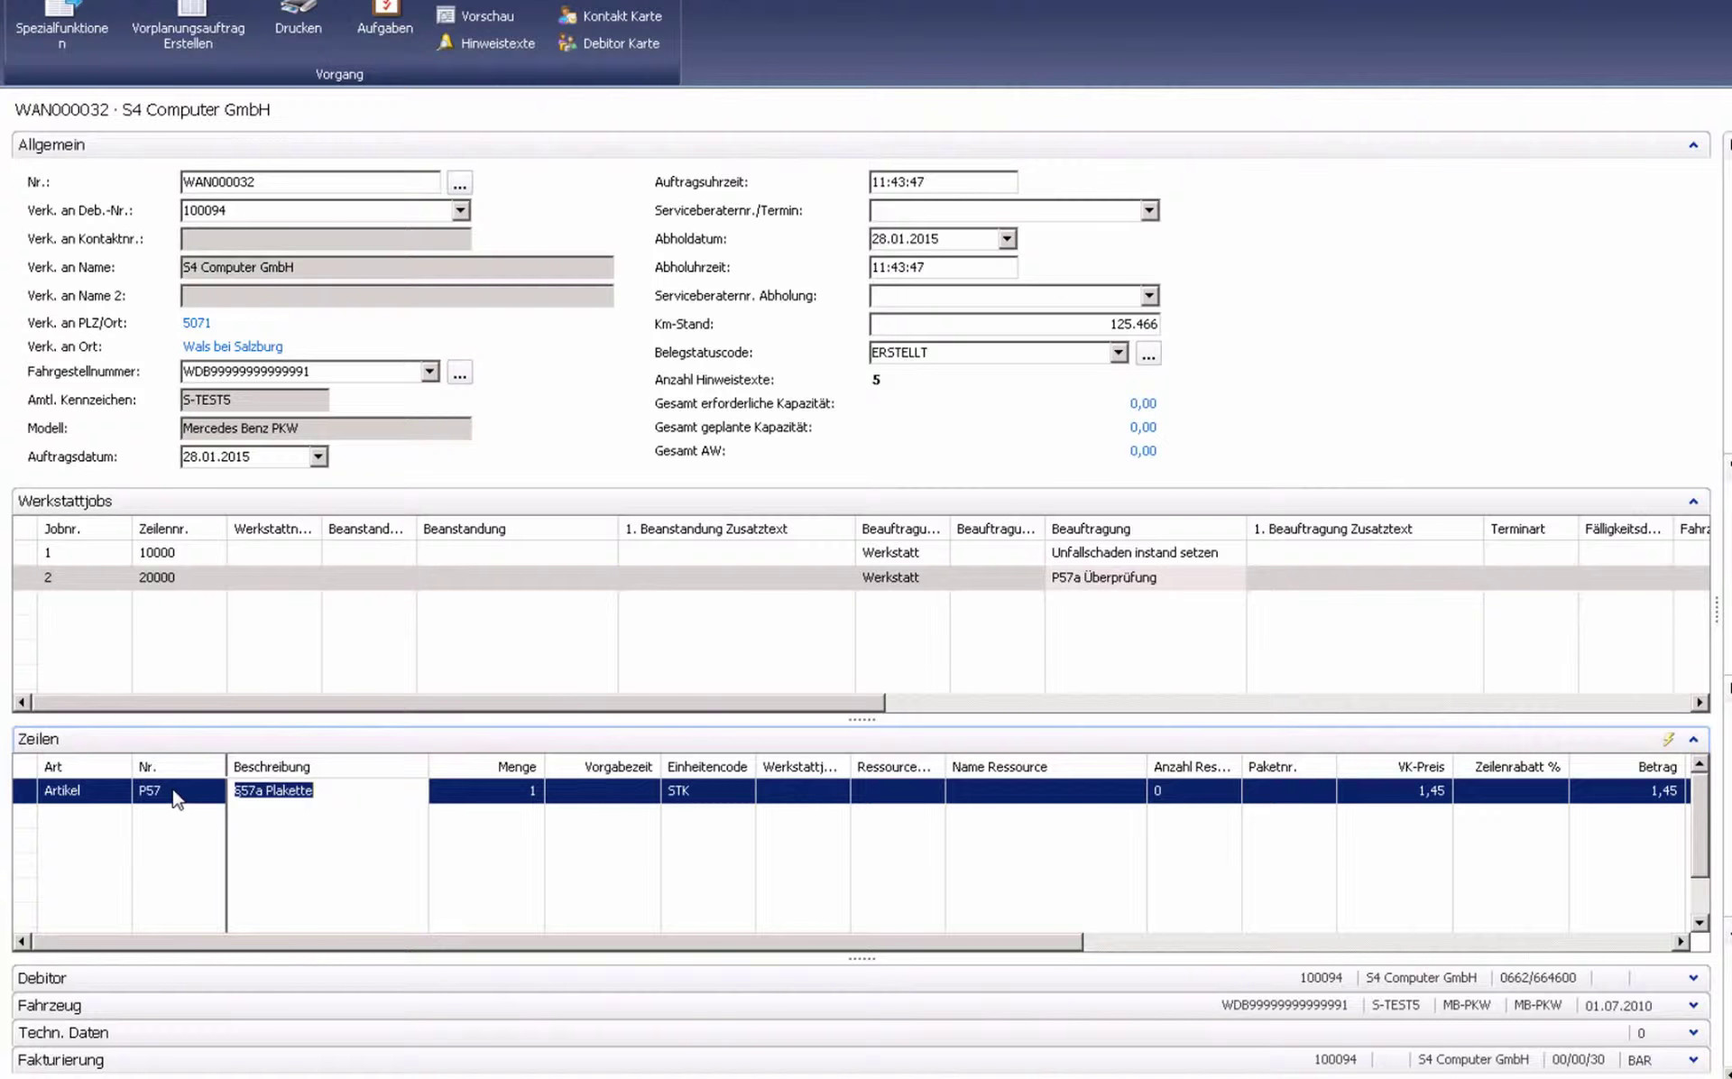
Assign the P57 article line to workshop job line 20000.
click(794, 791)
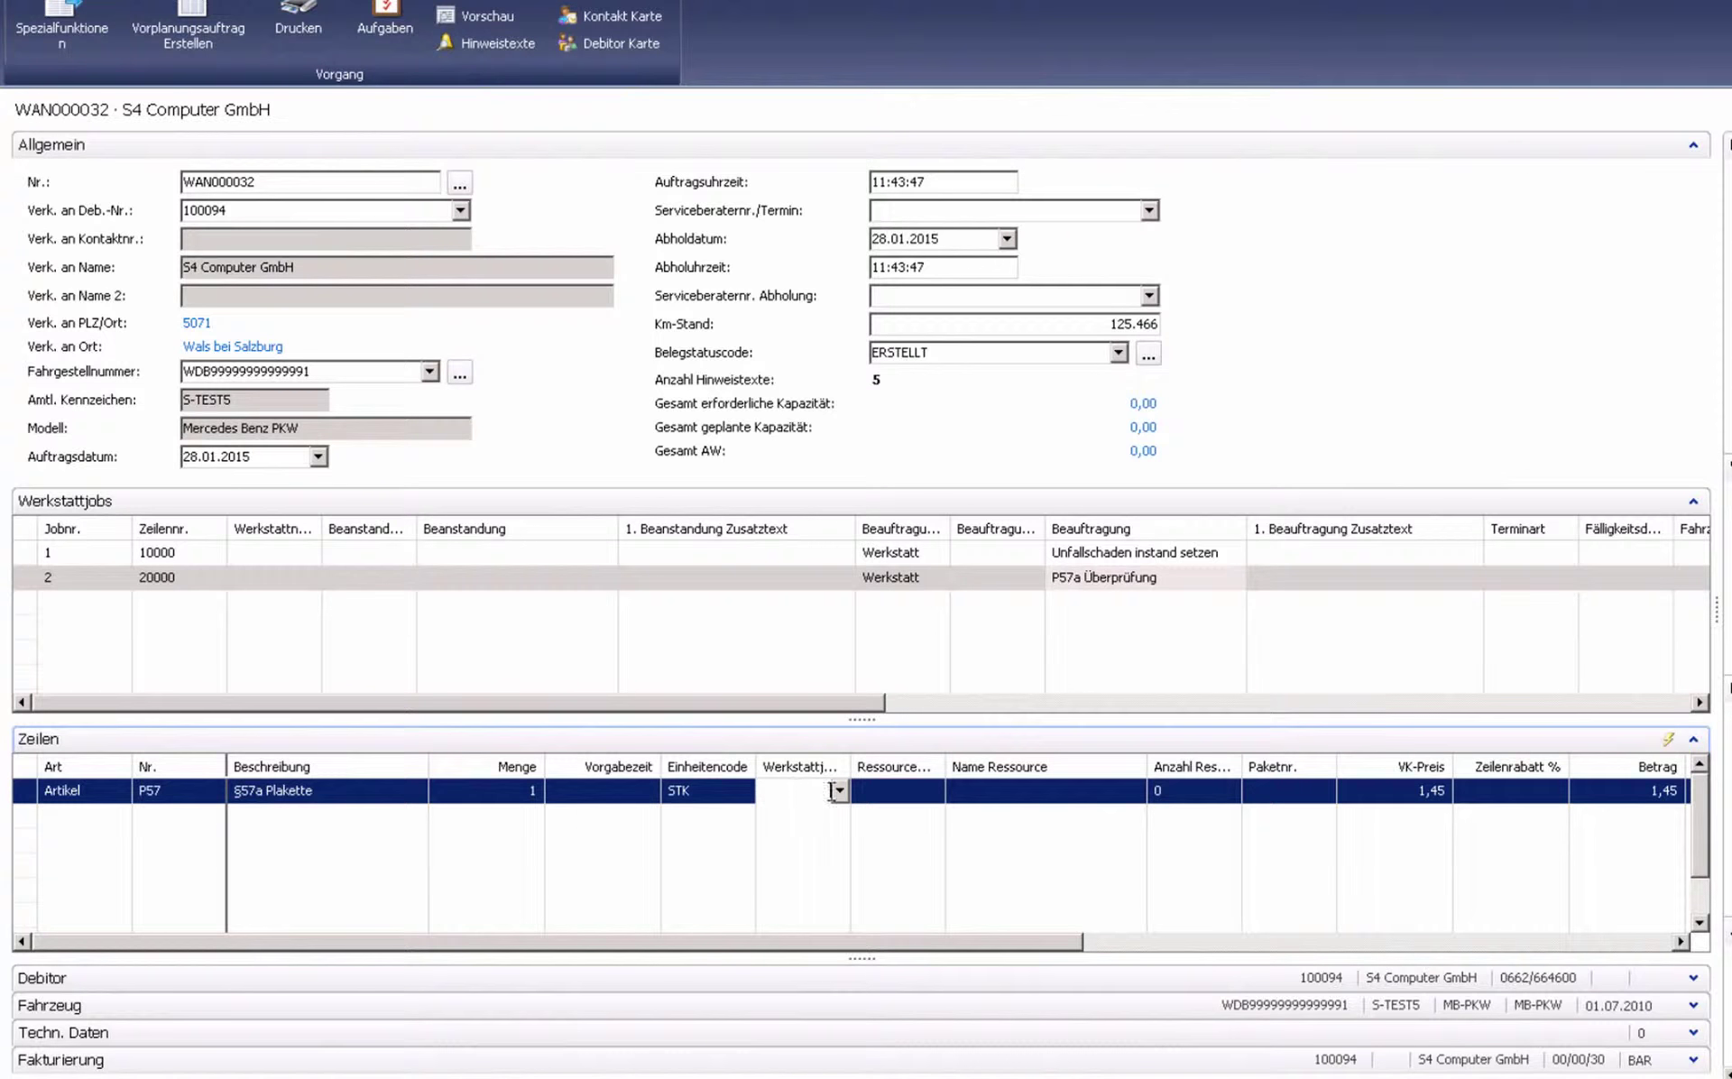
click(839, 791)
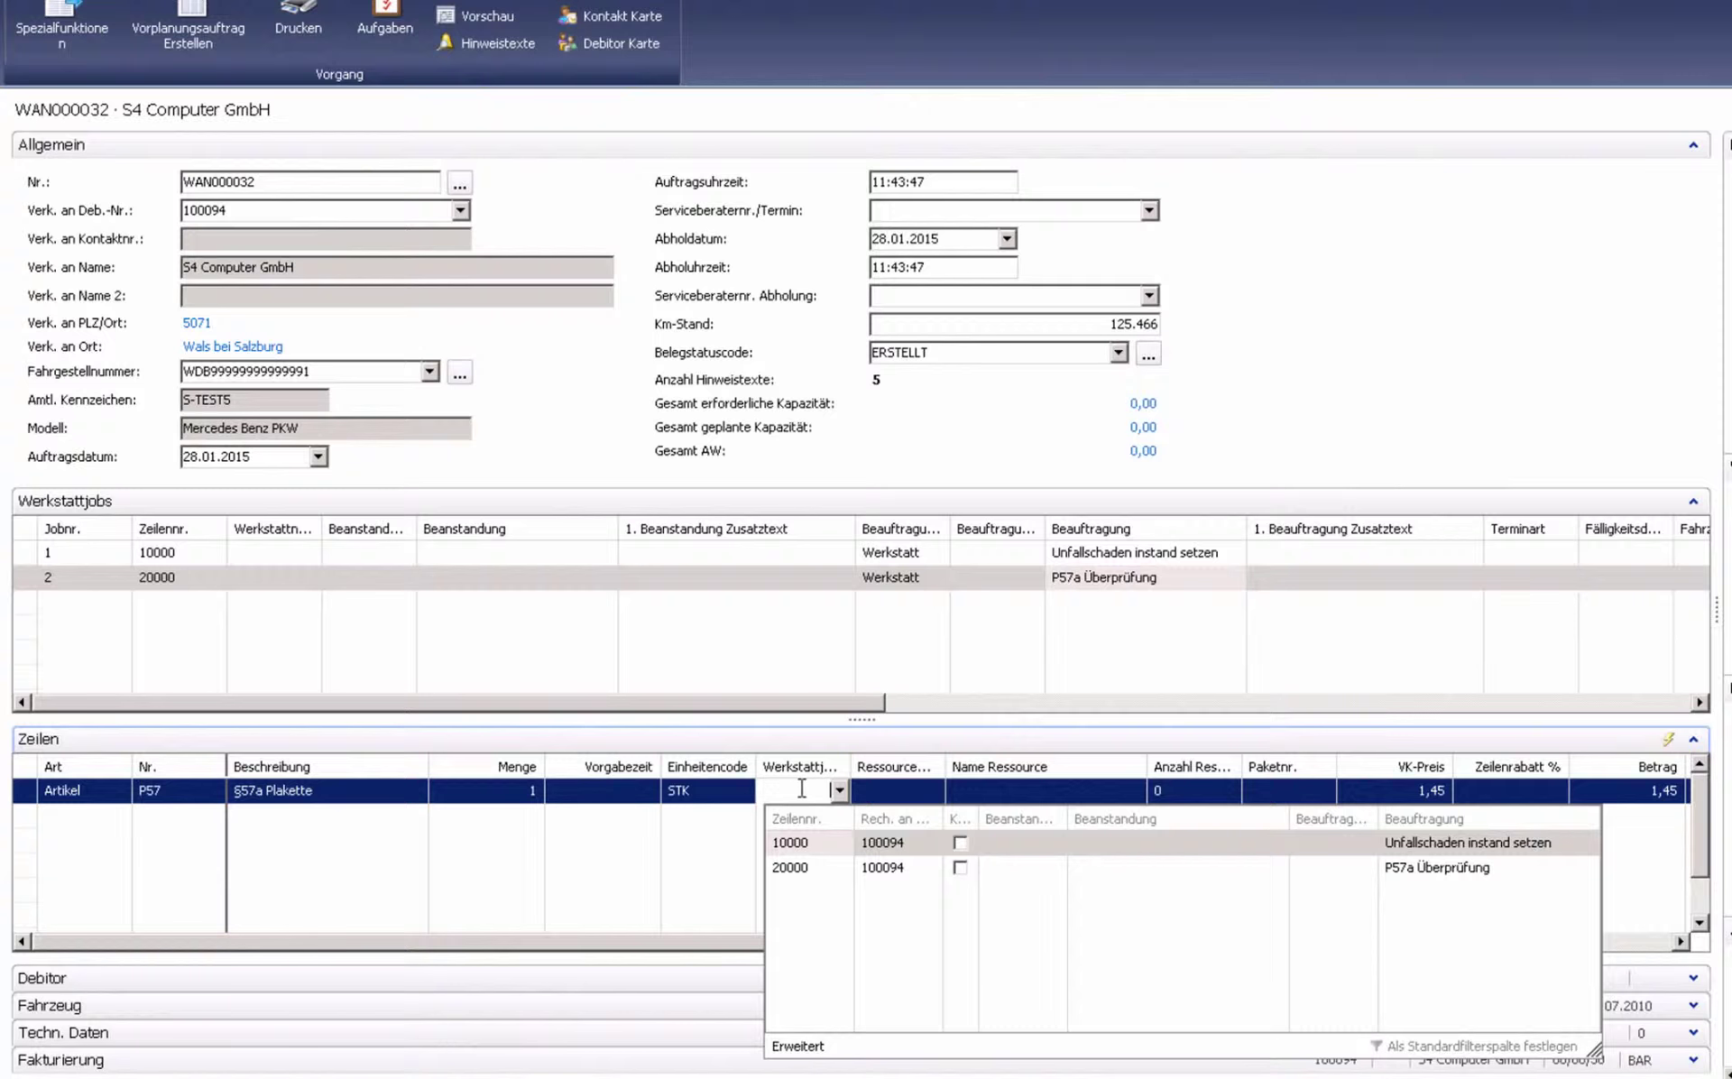
text(2)
key(Tab)
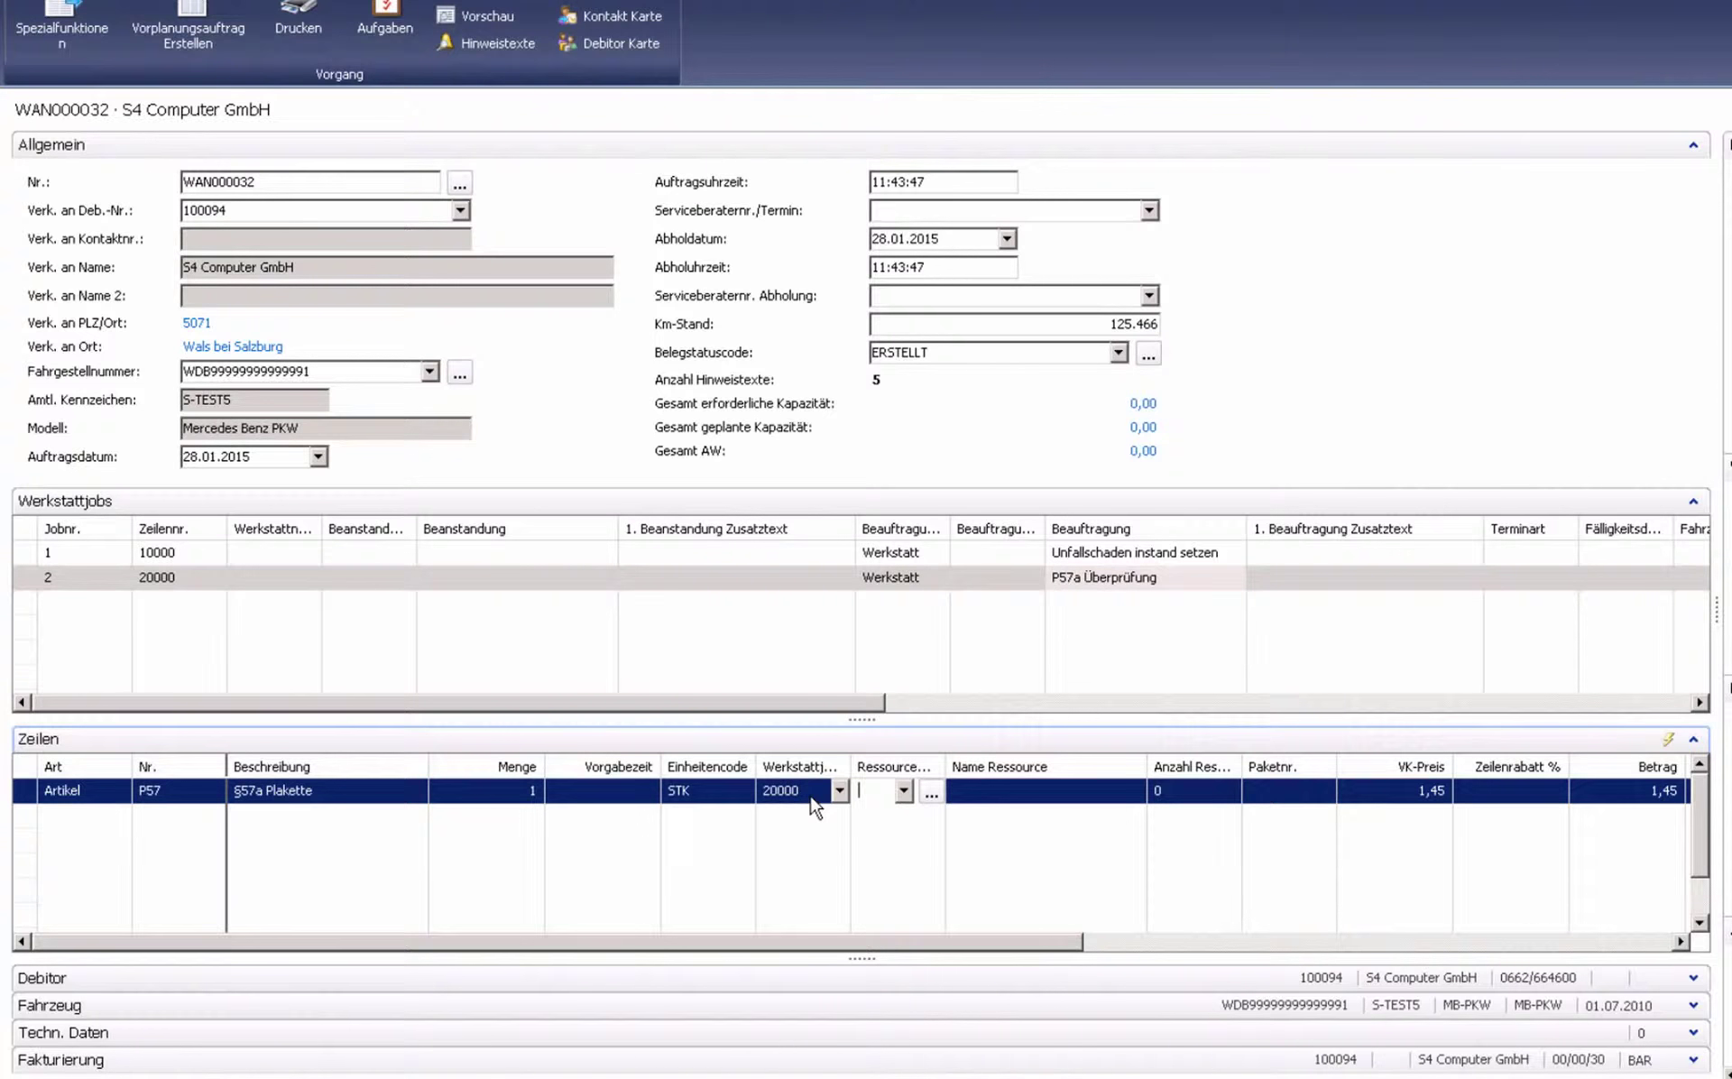
Add a second quote line of type Arbeitswert with number 000002.
click(67, 817)
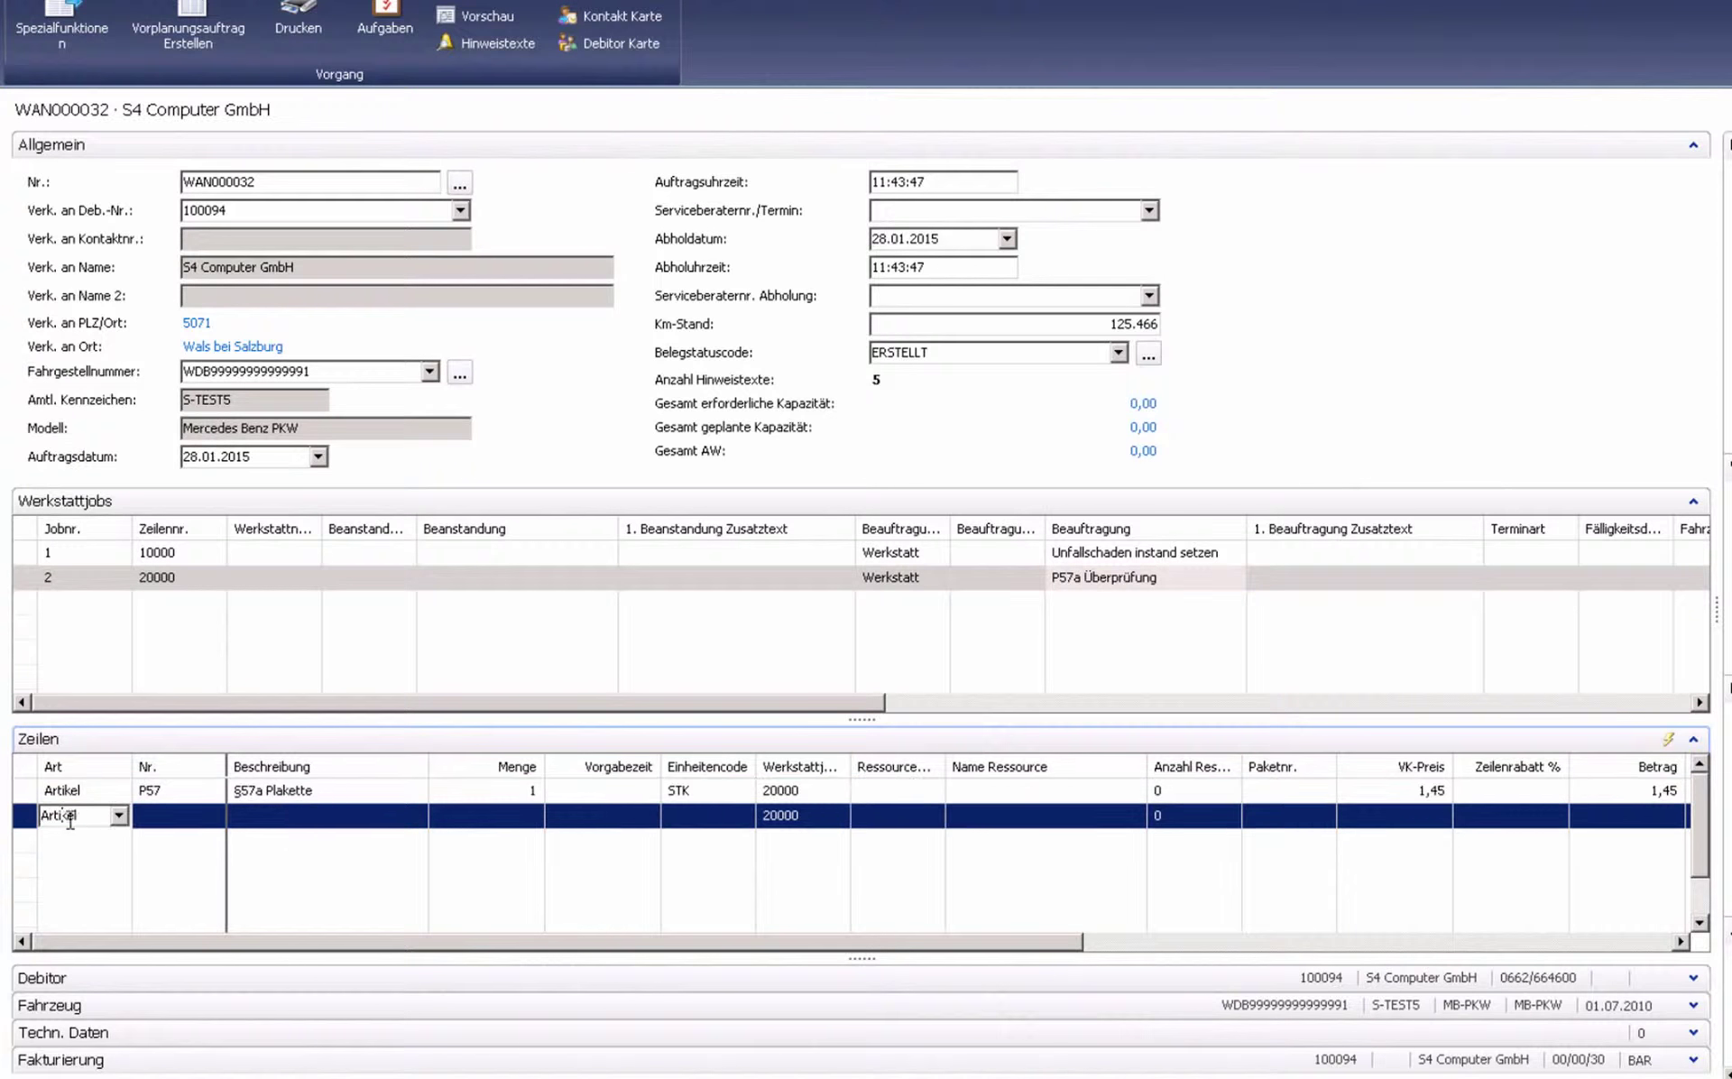
click(118, 816)
click(123, 867)
click(154, 816)
text(0057)
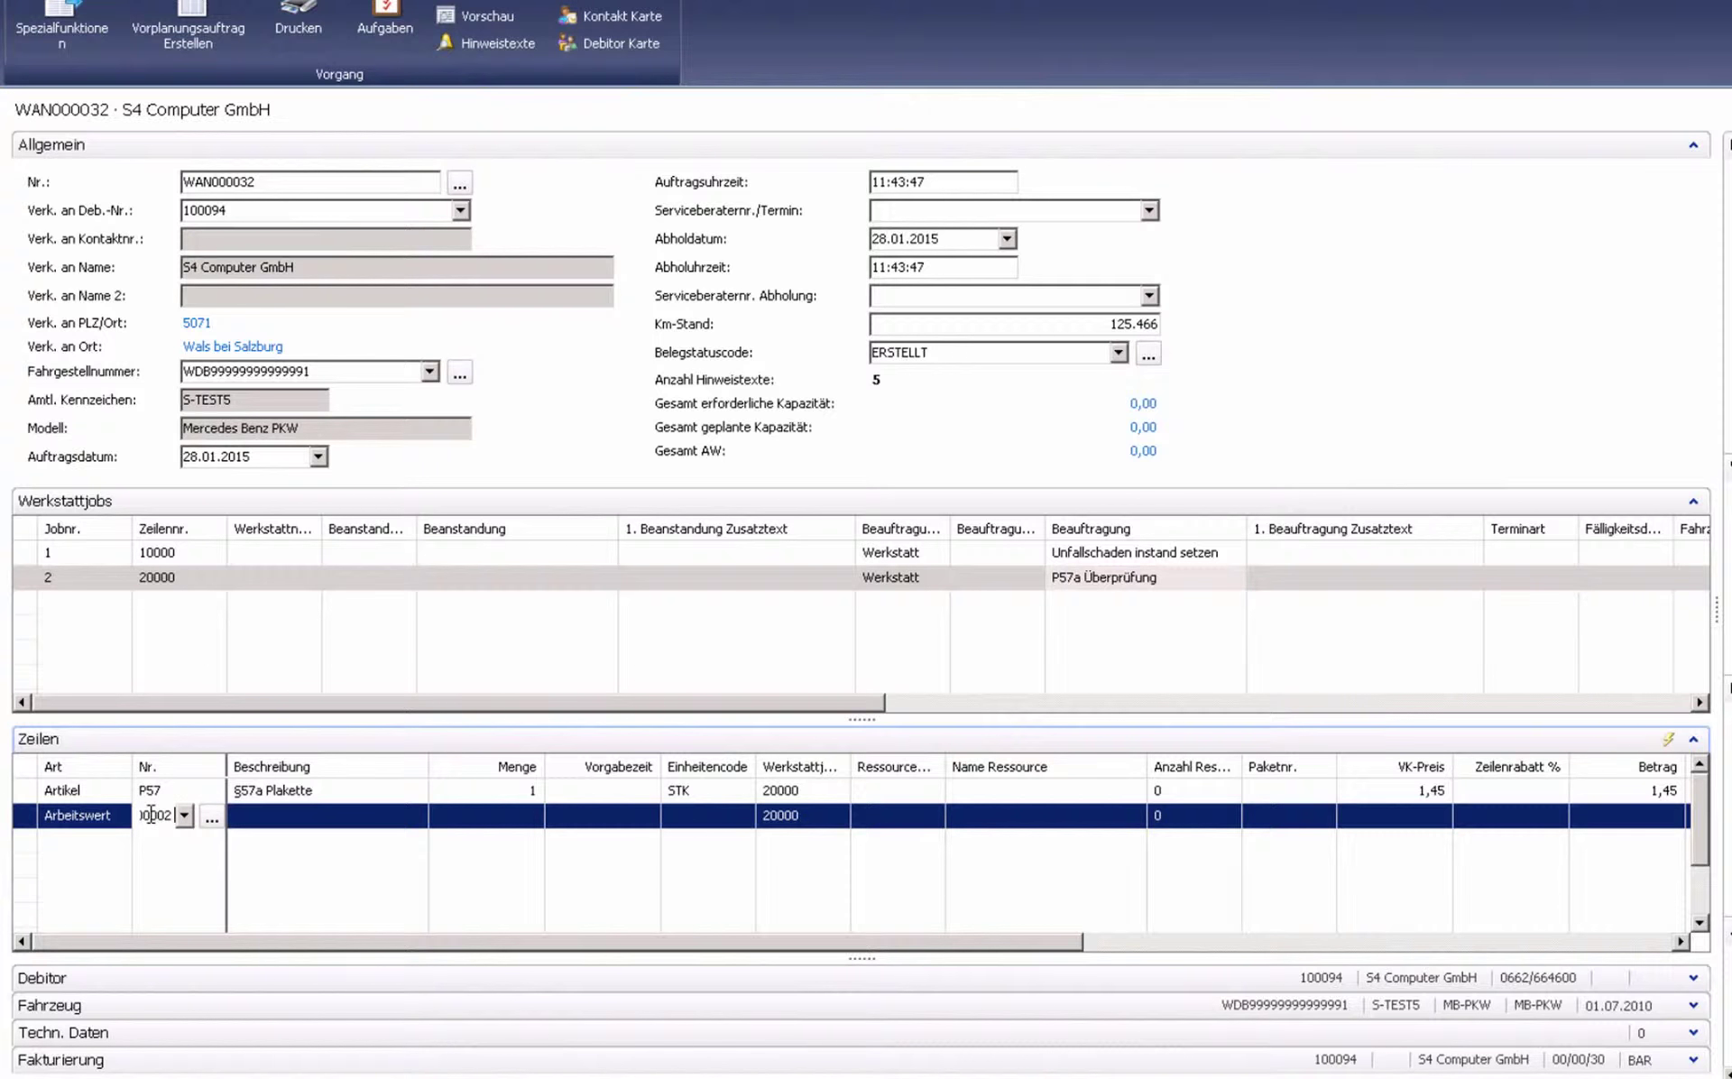
key(Tab)
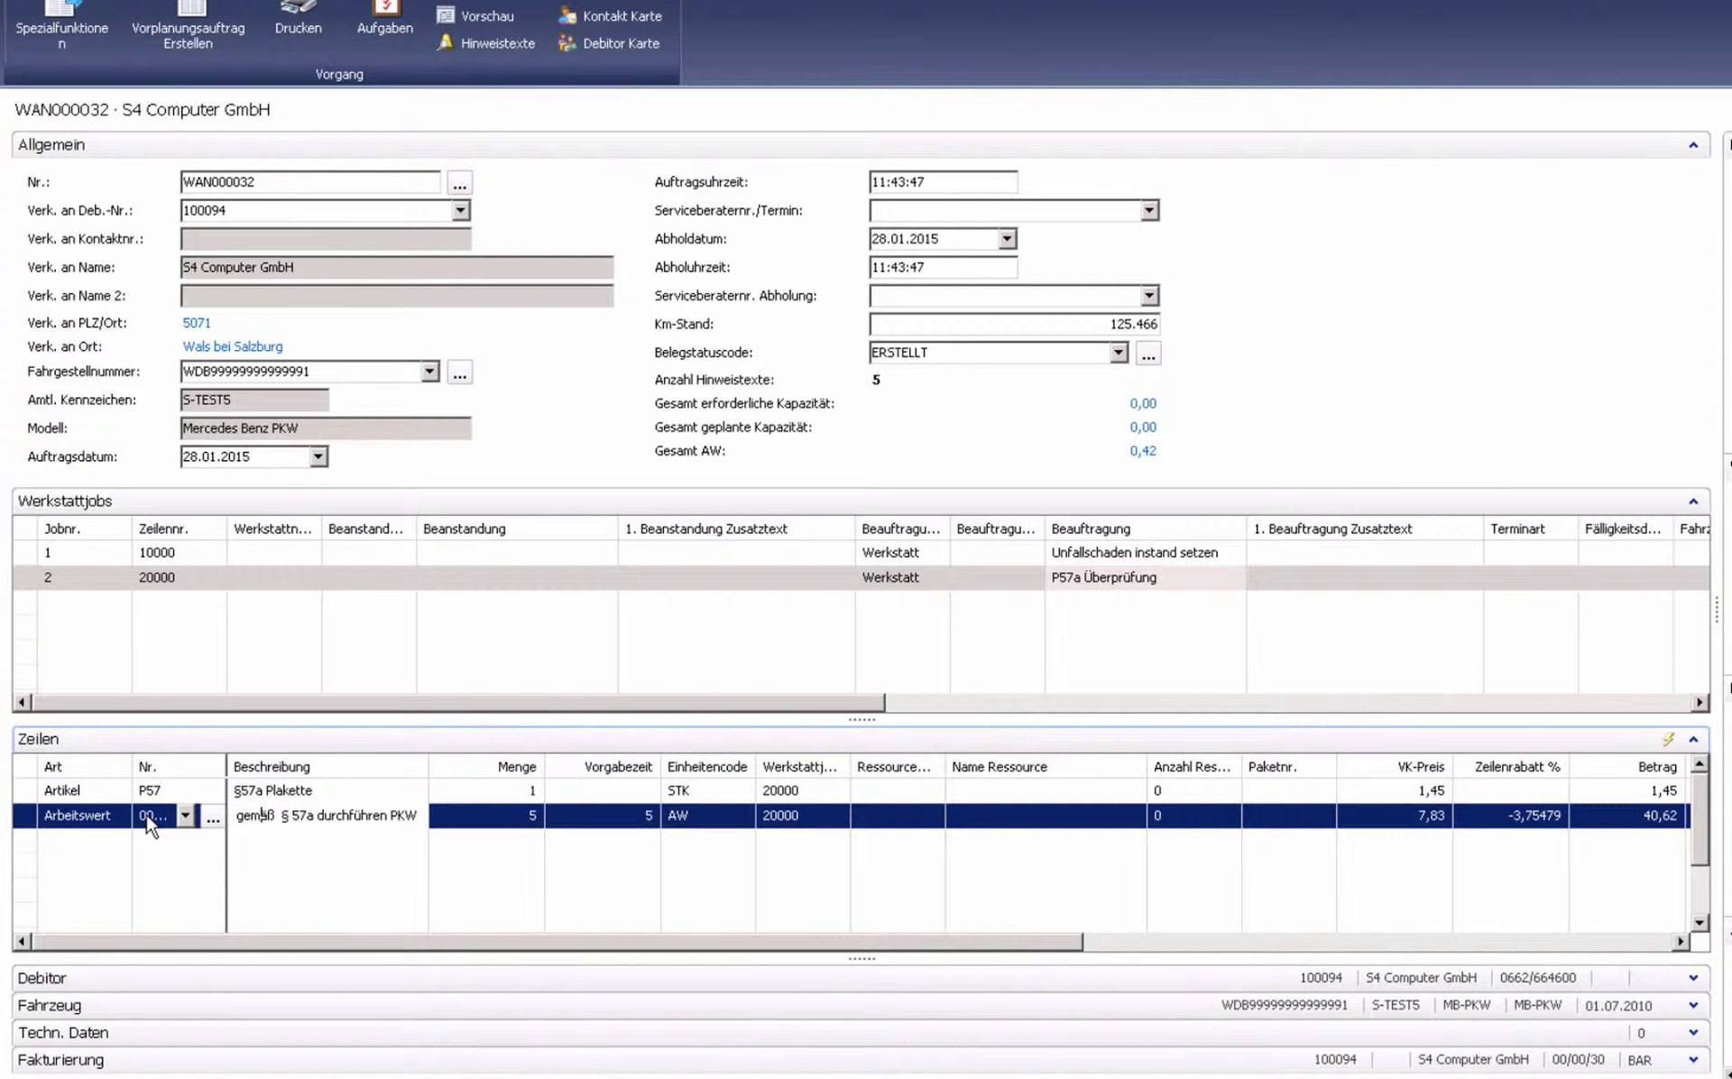
Add a third quote line of type Fremdleistung, using the service FL000001 "Diverse Fremdleistungen".
click(112, 846)
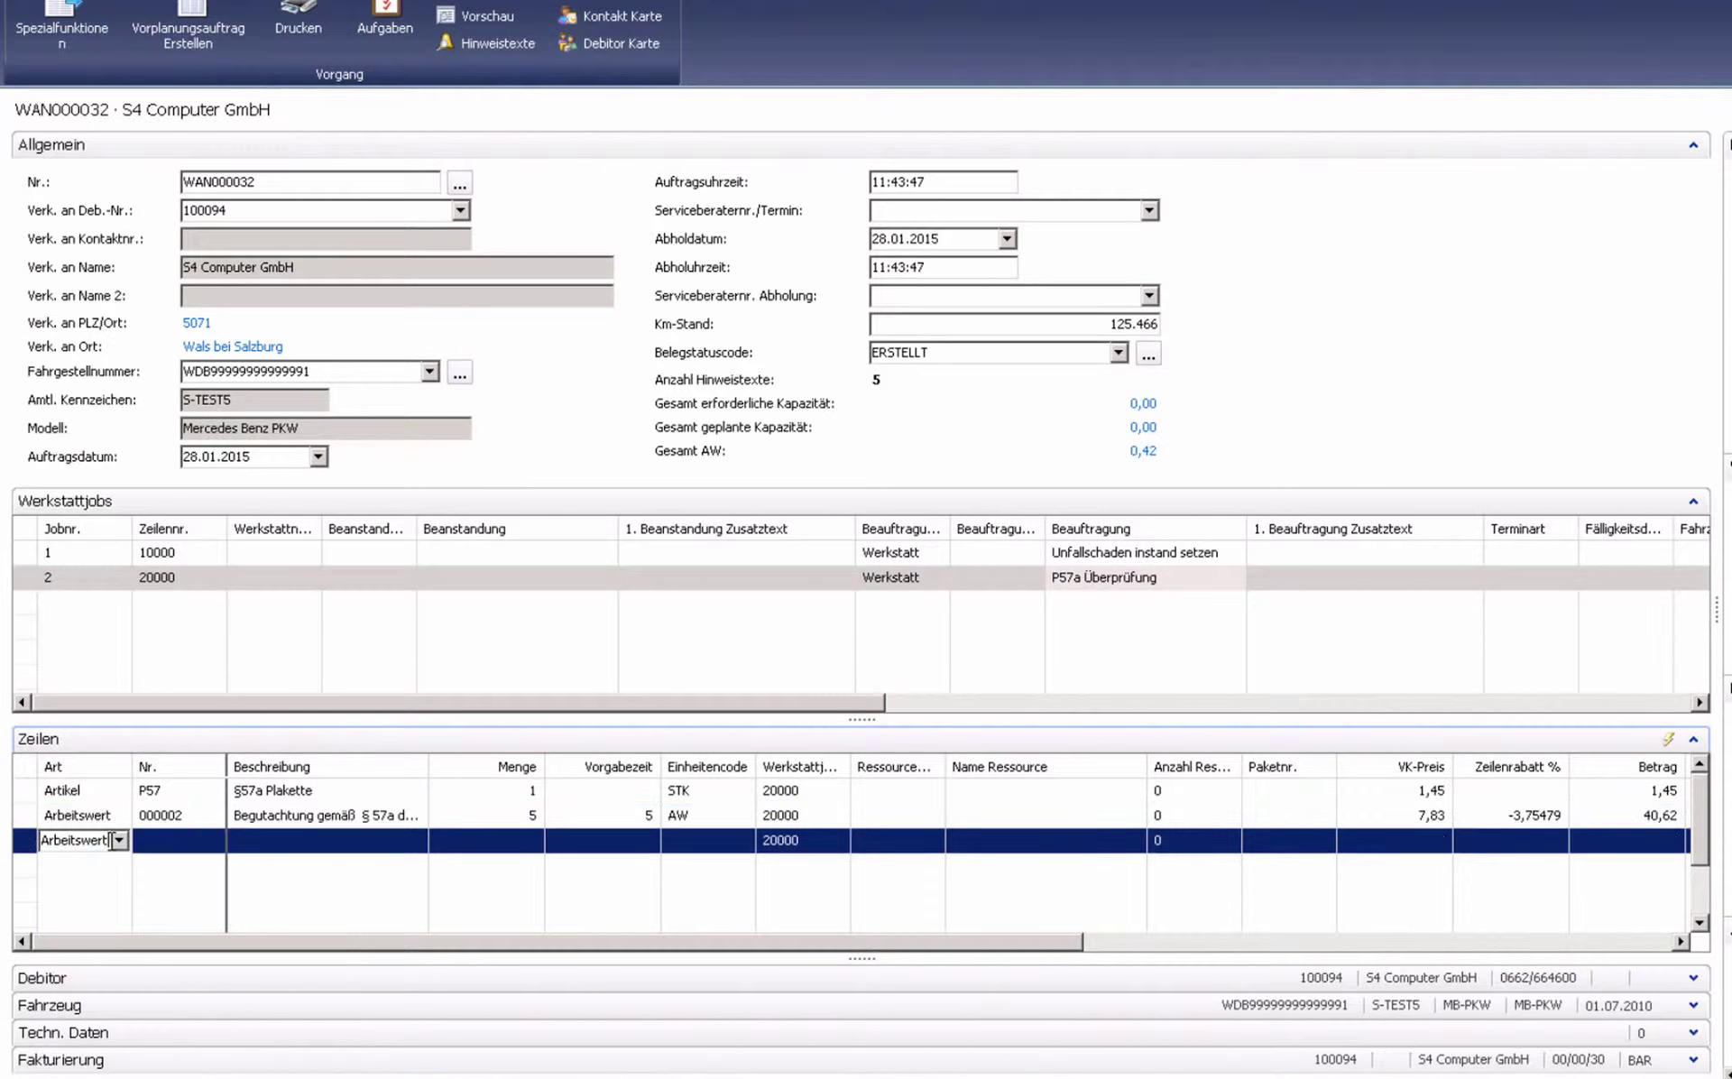
click(118, 841)
click(119, 924)
click(168, 843)
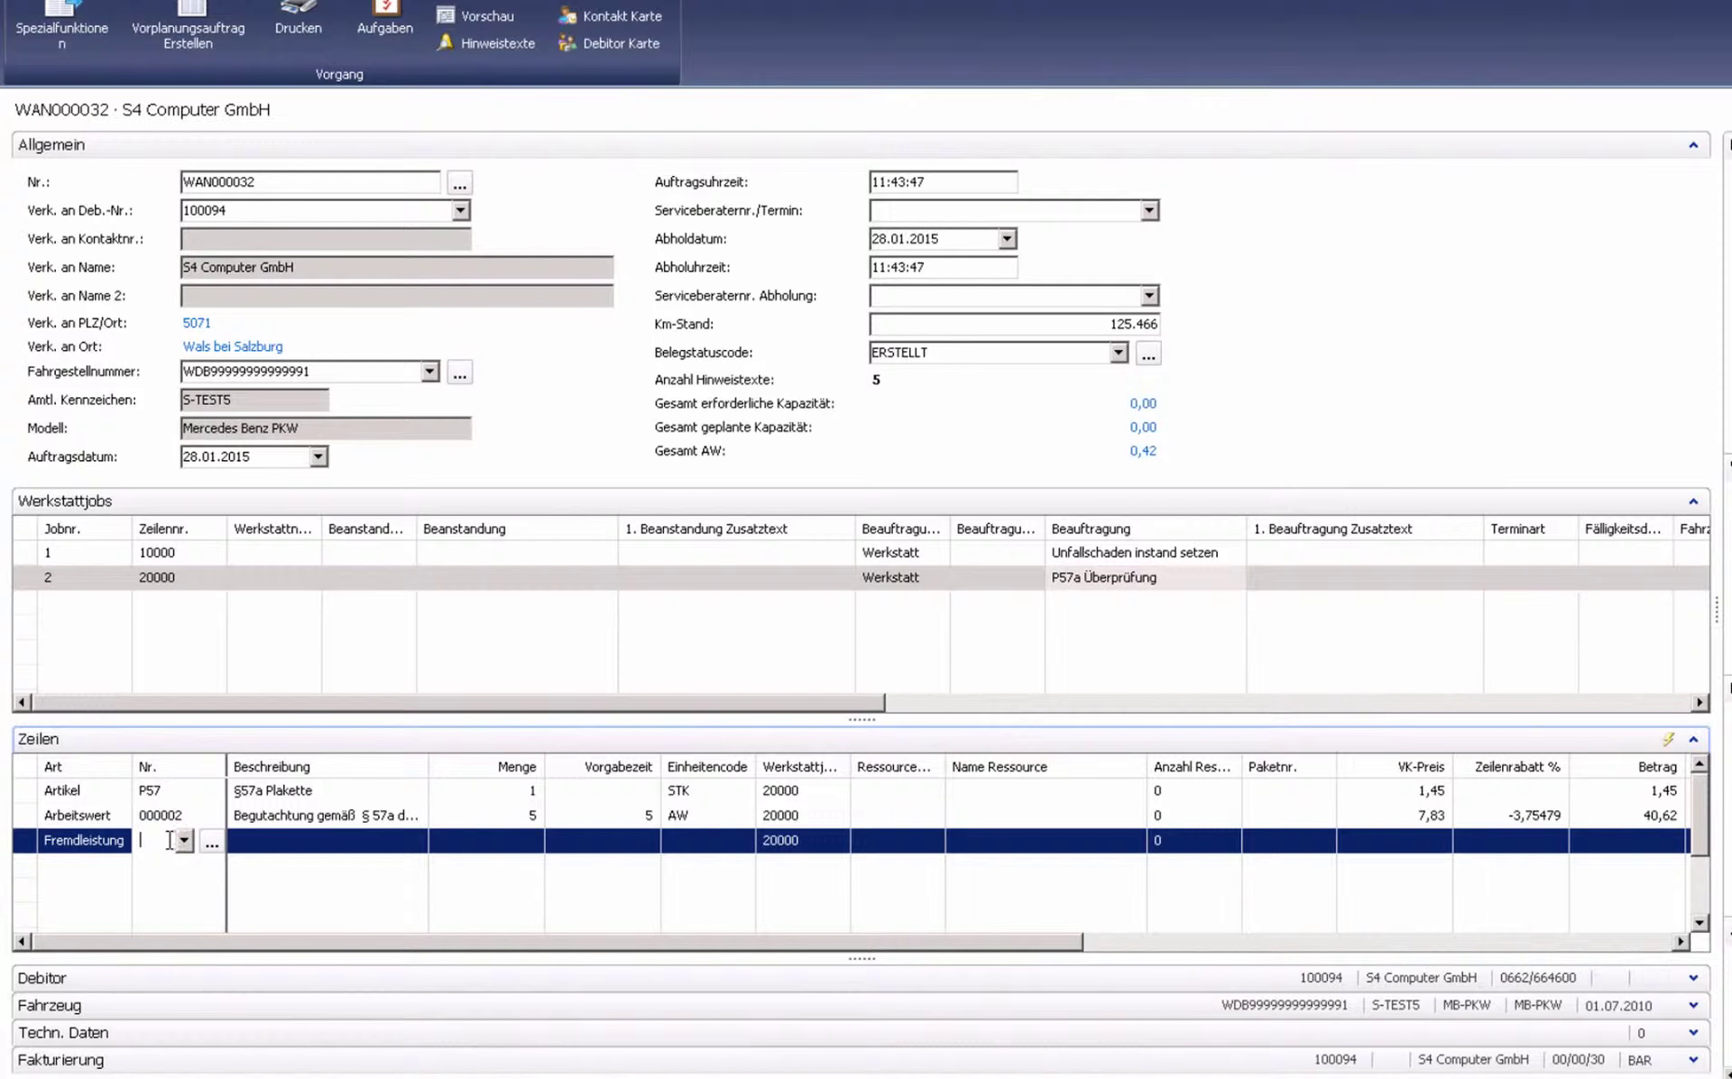
click(184, 842)
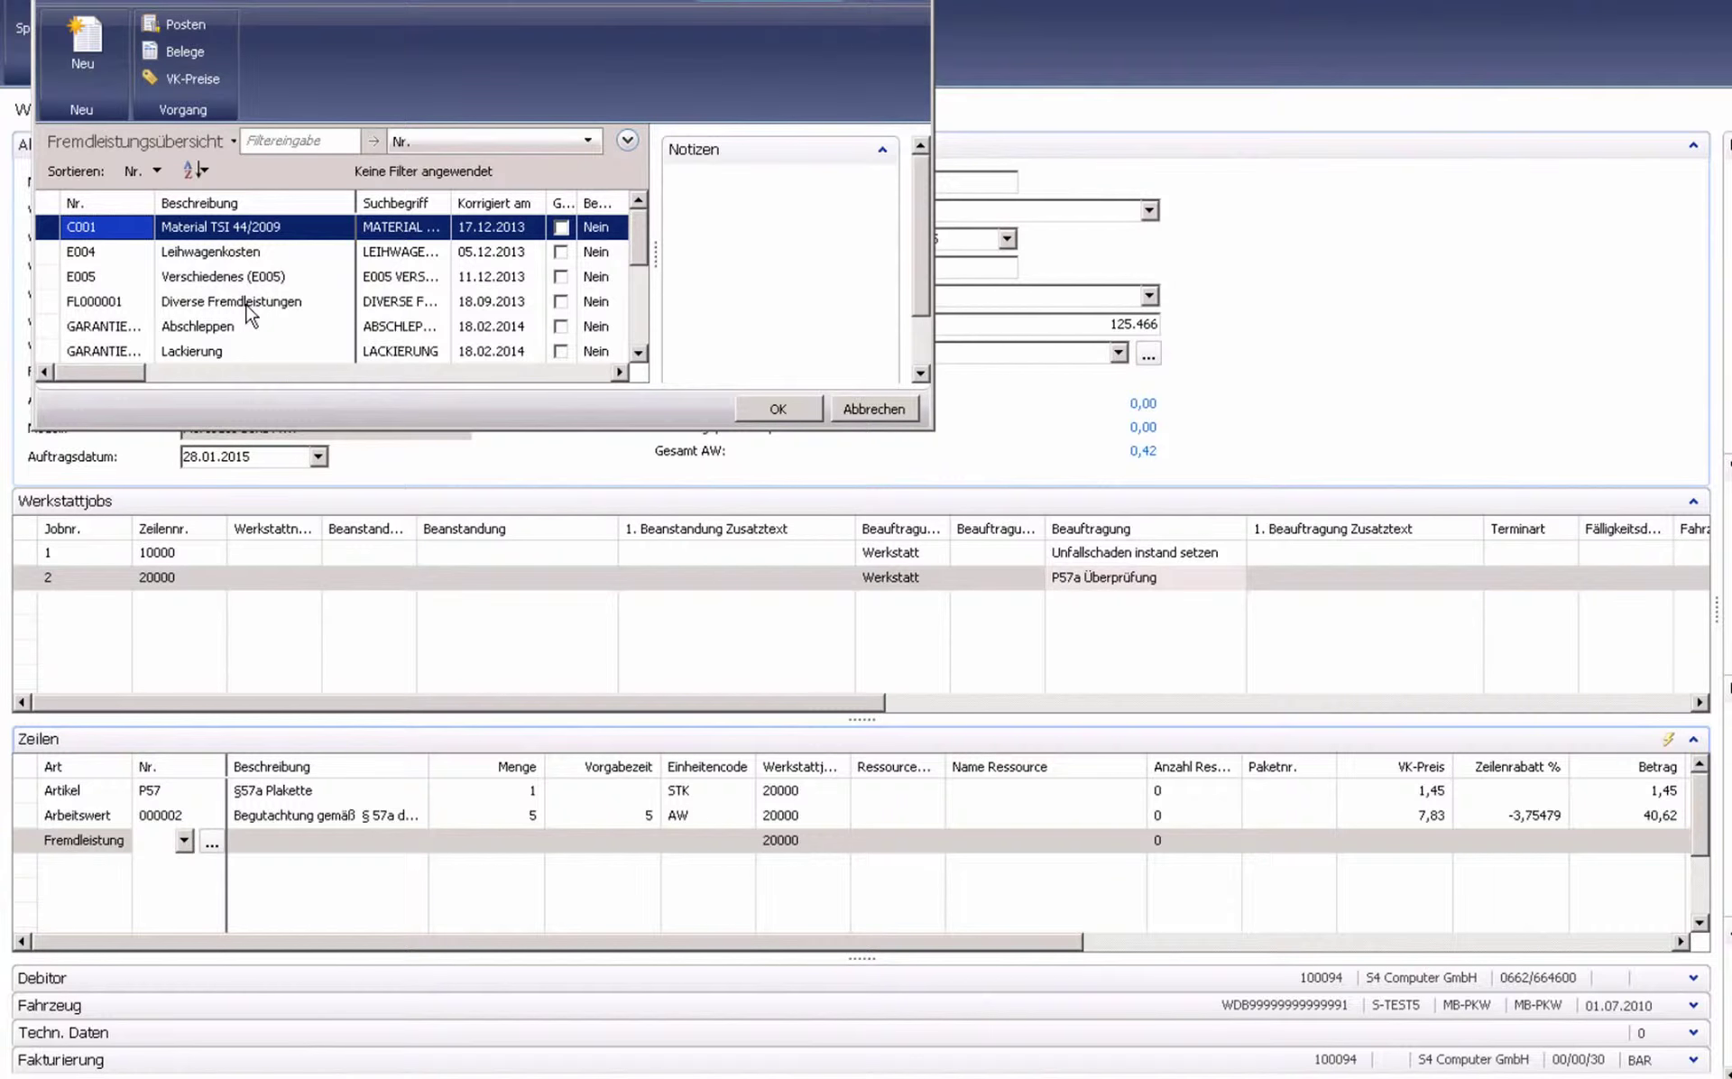
double_click(247, 303)
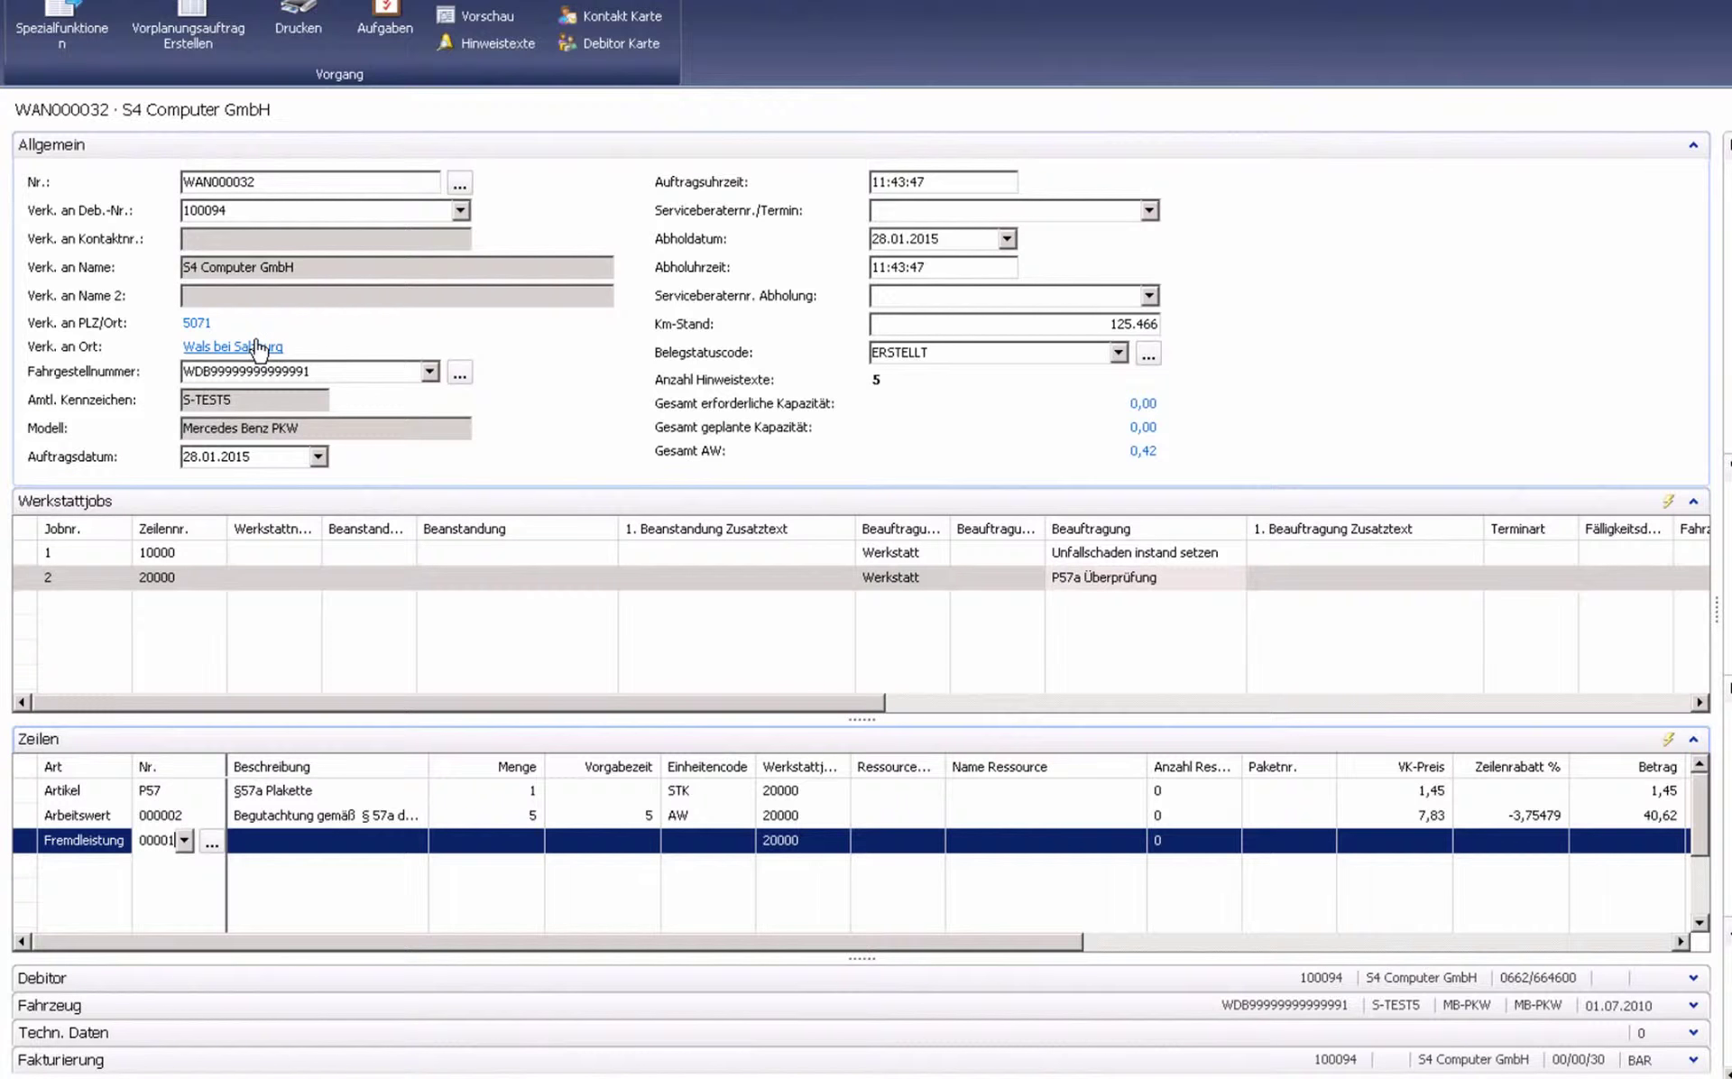
key(Tab)
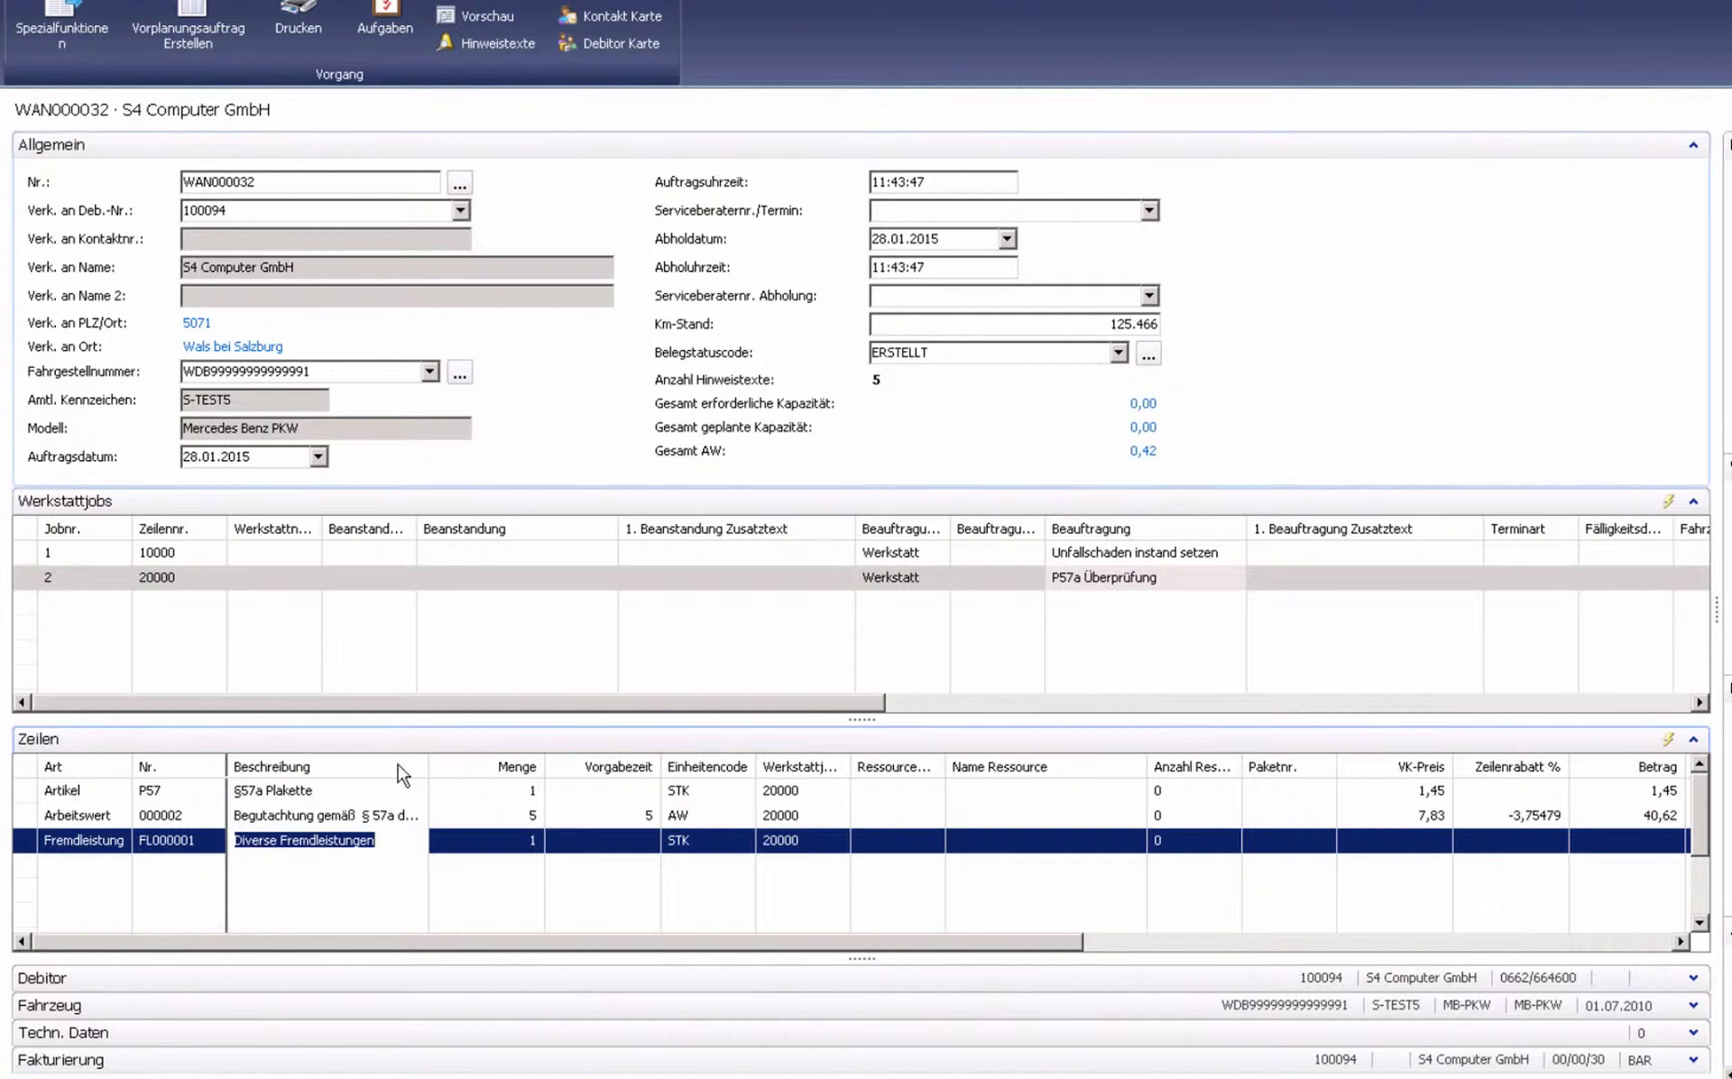
Change the description of the Fremdleistung line to "Unfallschaden rechts vorne instand setzen".
text(Unfallschaden rechts vorne instand setzen)
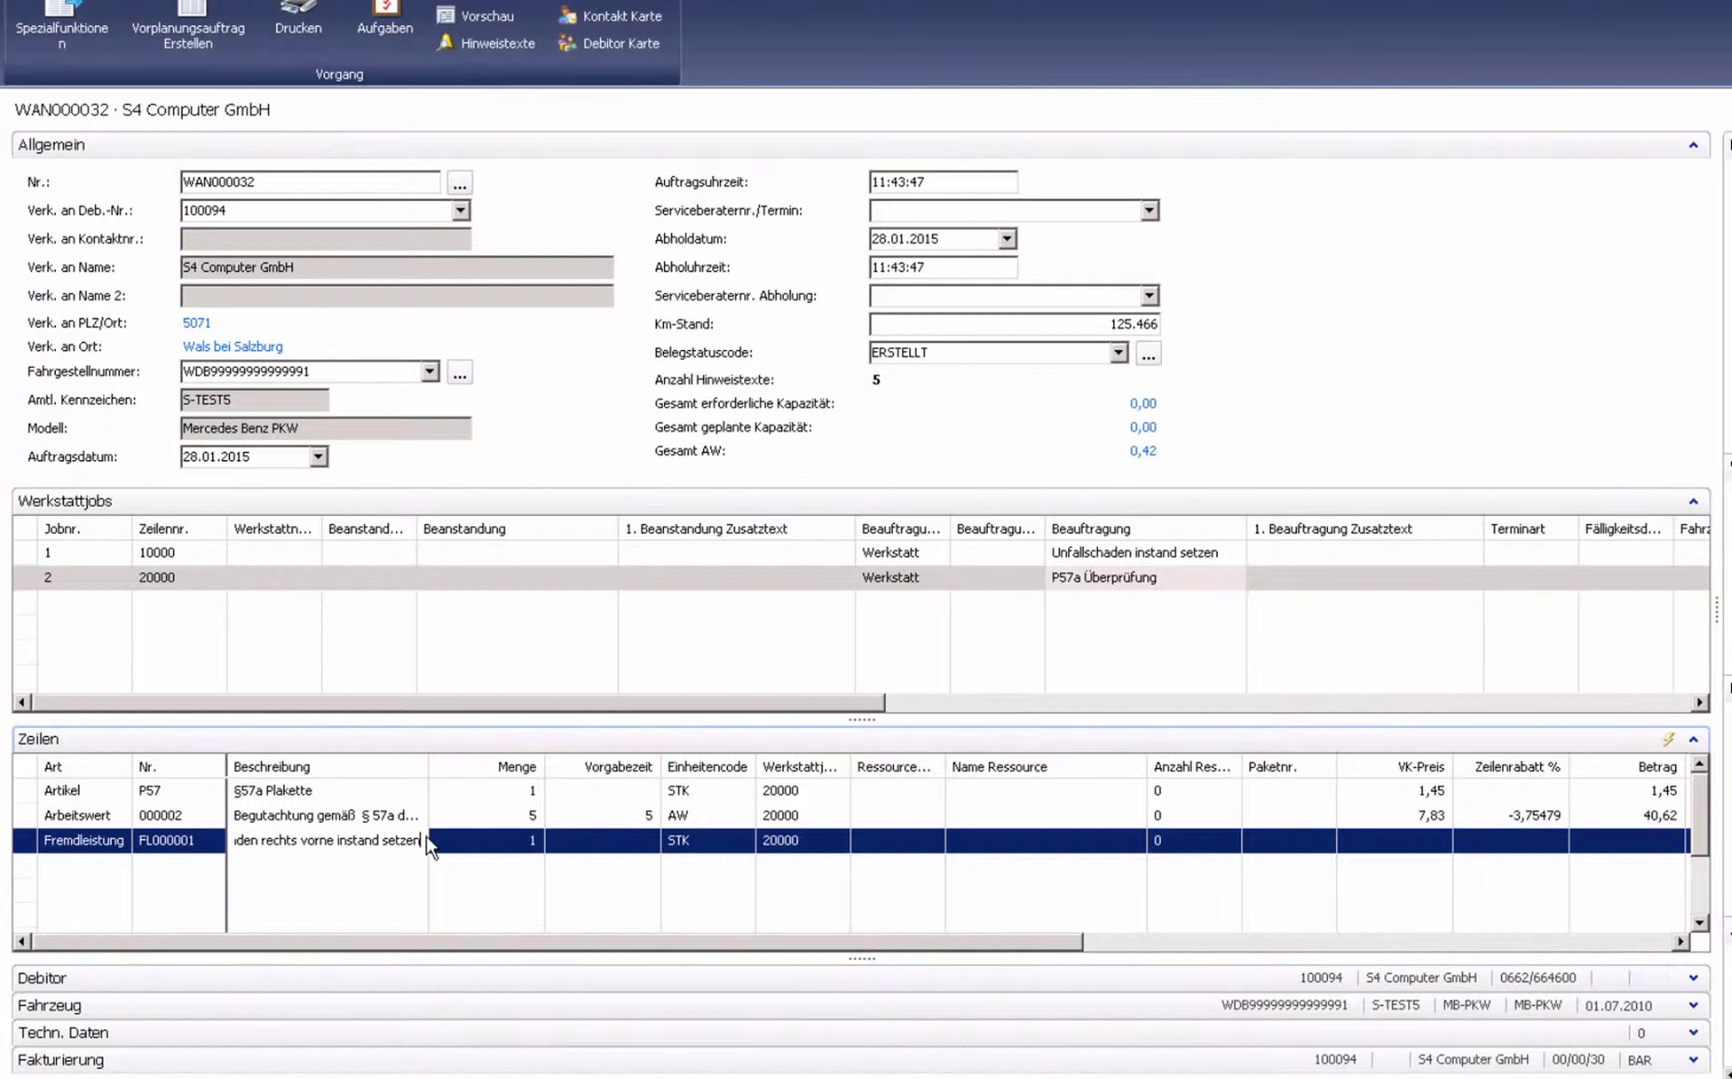
key(Left)
key(Left)
key(Left)
key(Left)
key(Left)
key(Left)
key(Left)
key(Left)
key(Left)
key(Left)
key(Left)
key(Tab)
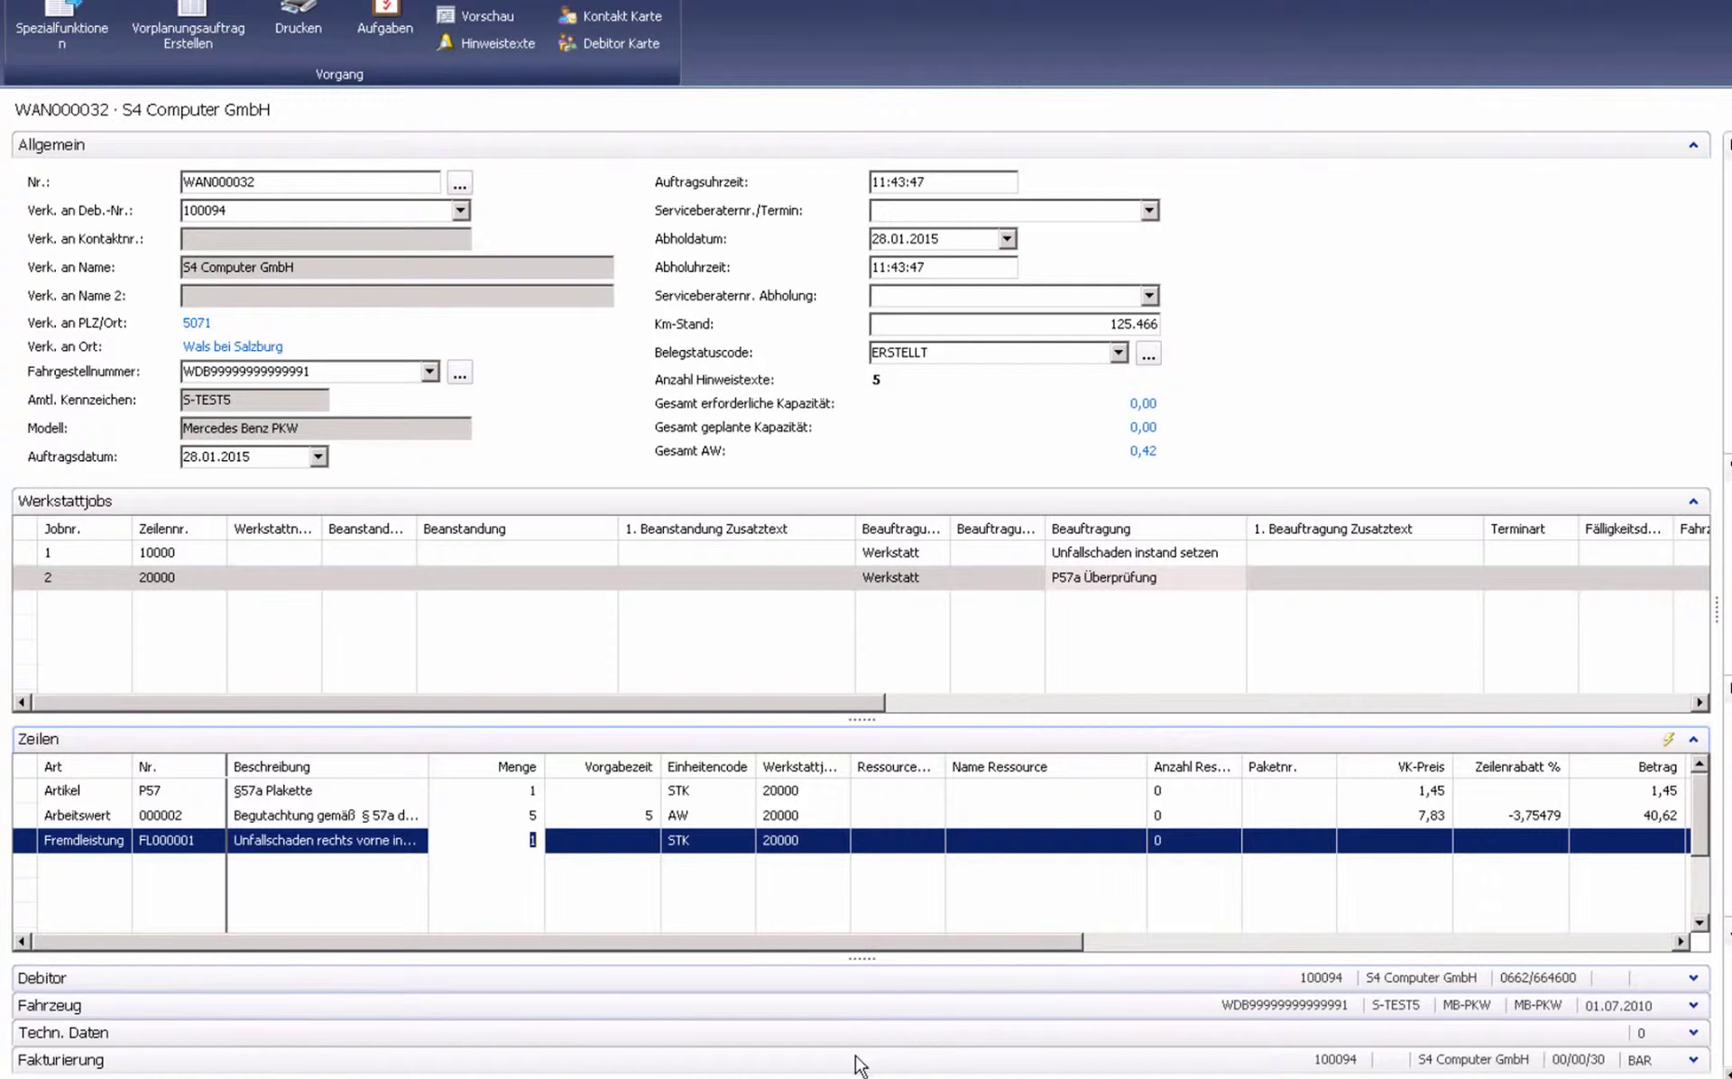
Assign the Fremdleistung line to workshop job line 10000, "Unfallschaden instand setzen".
click(805, 832)
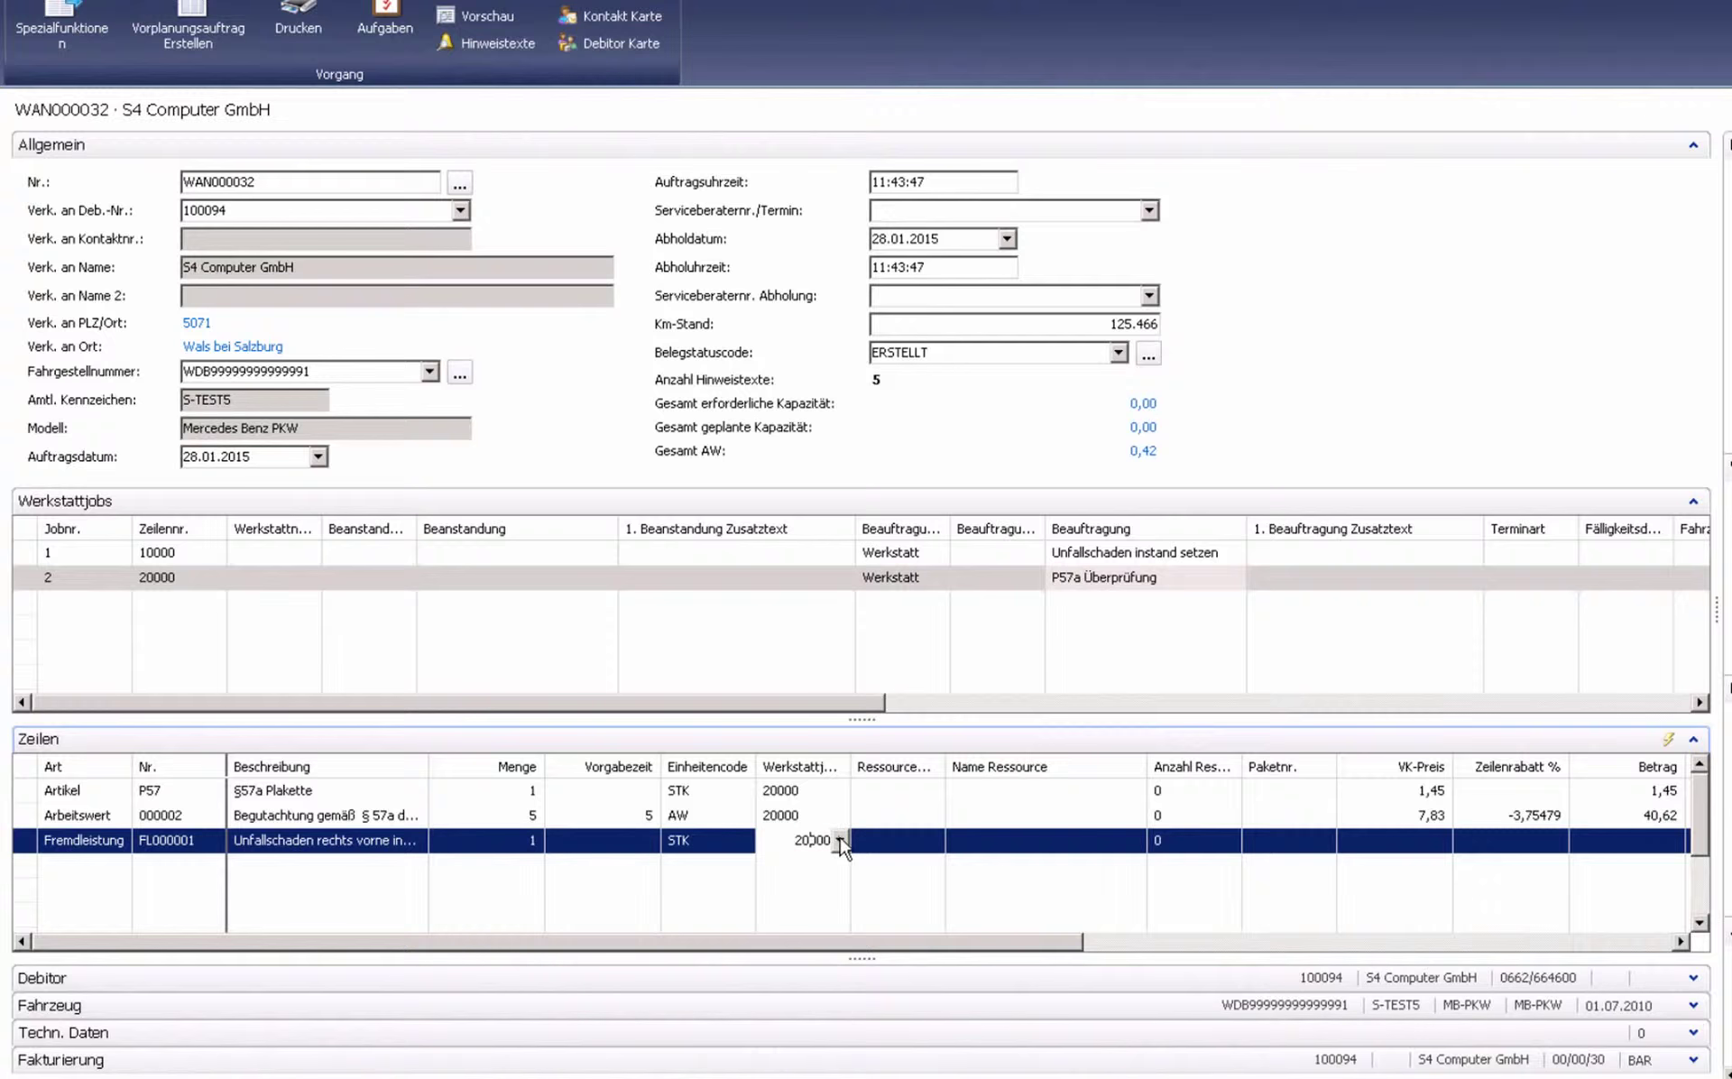
click(840, 840)
click(821, 889)
click(826, 897)
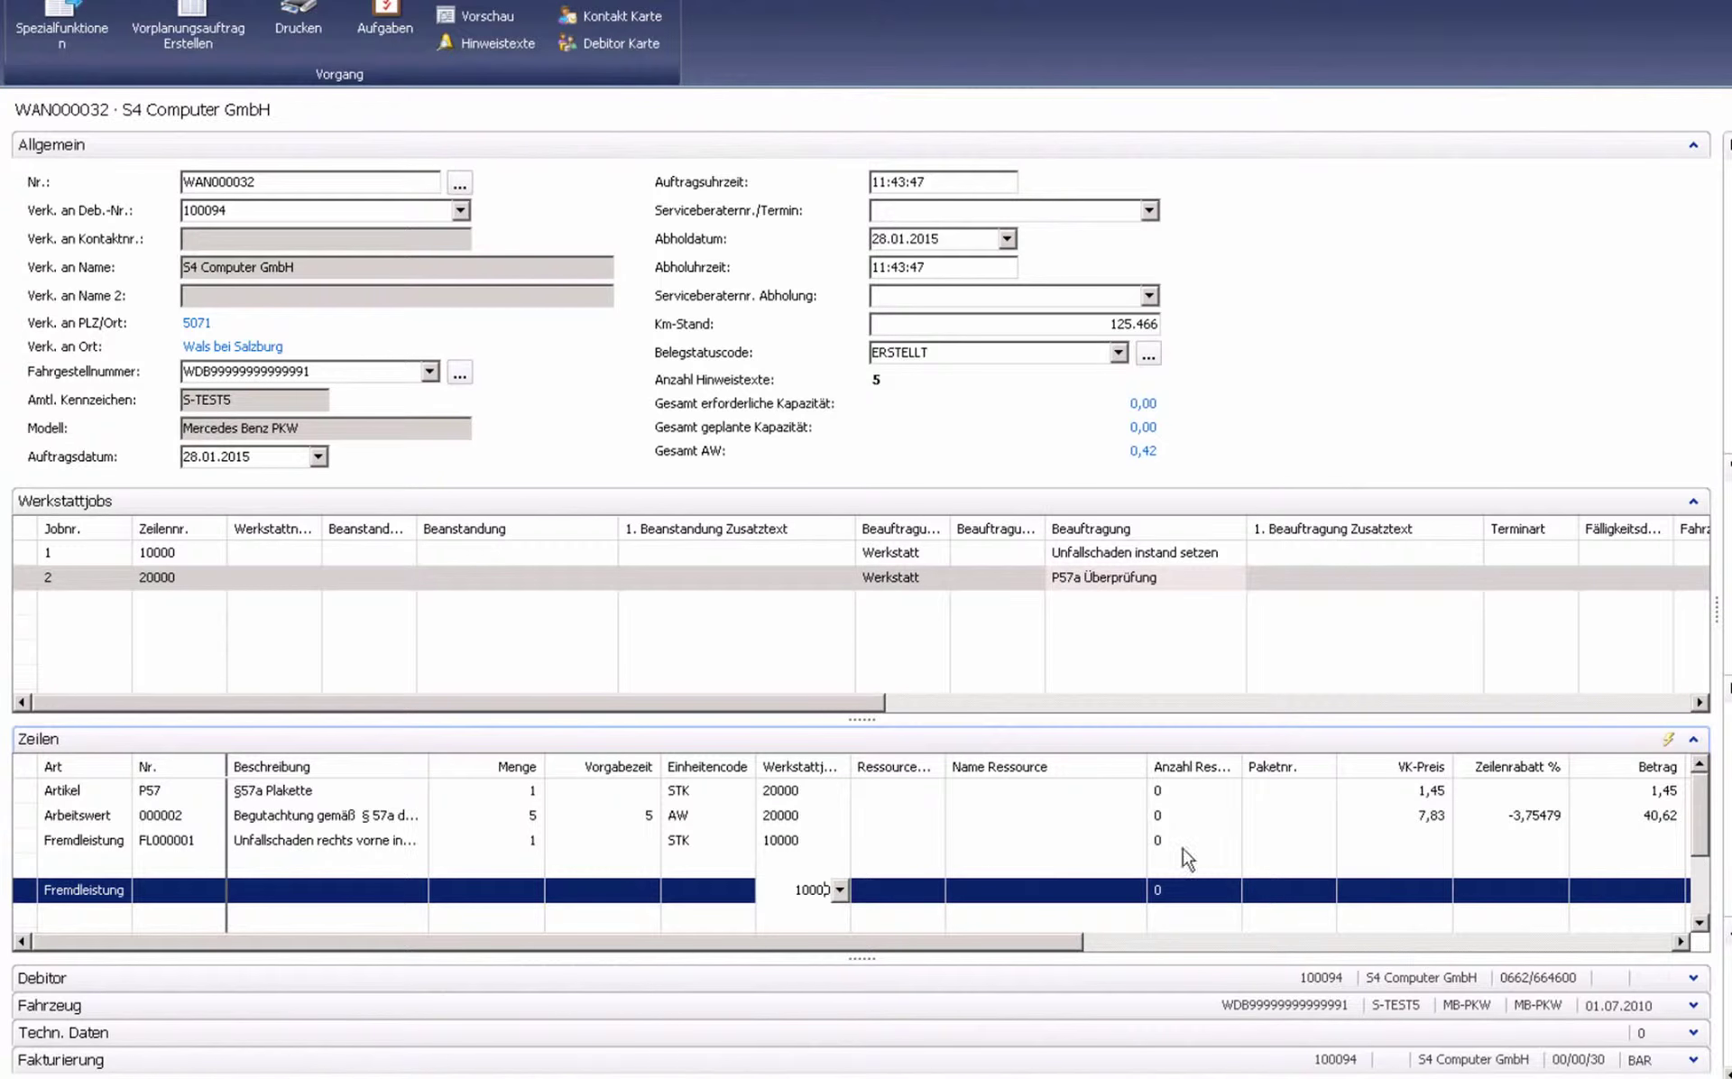
Set the VK-Preis of the Fremdleistung line to 890 and start printing the quote.
click(1402, 848)
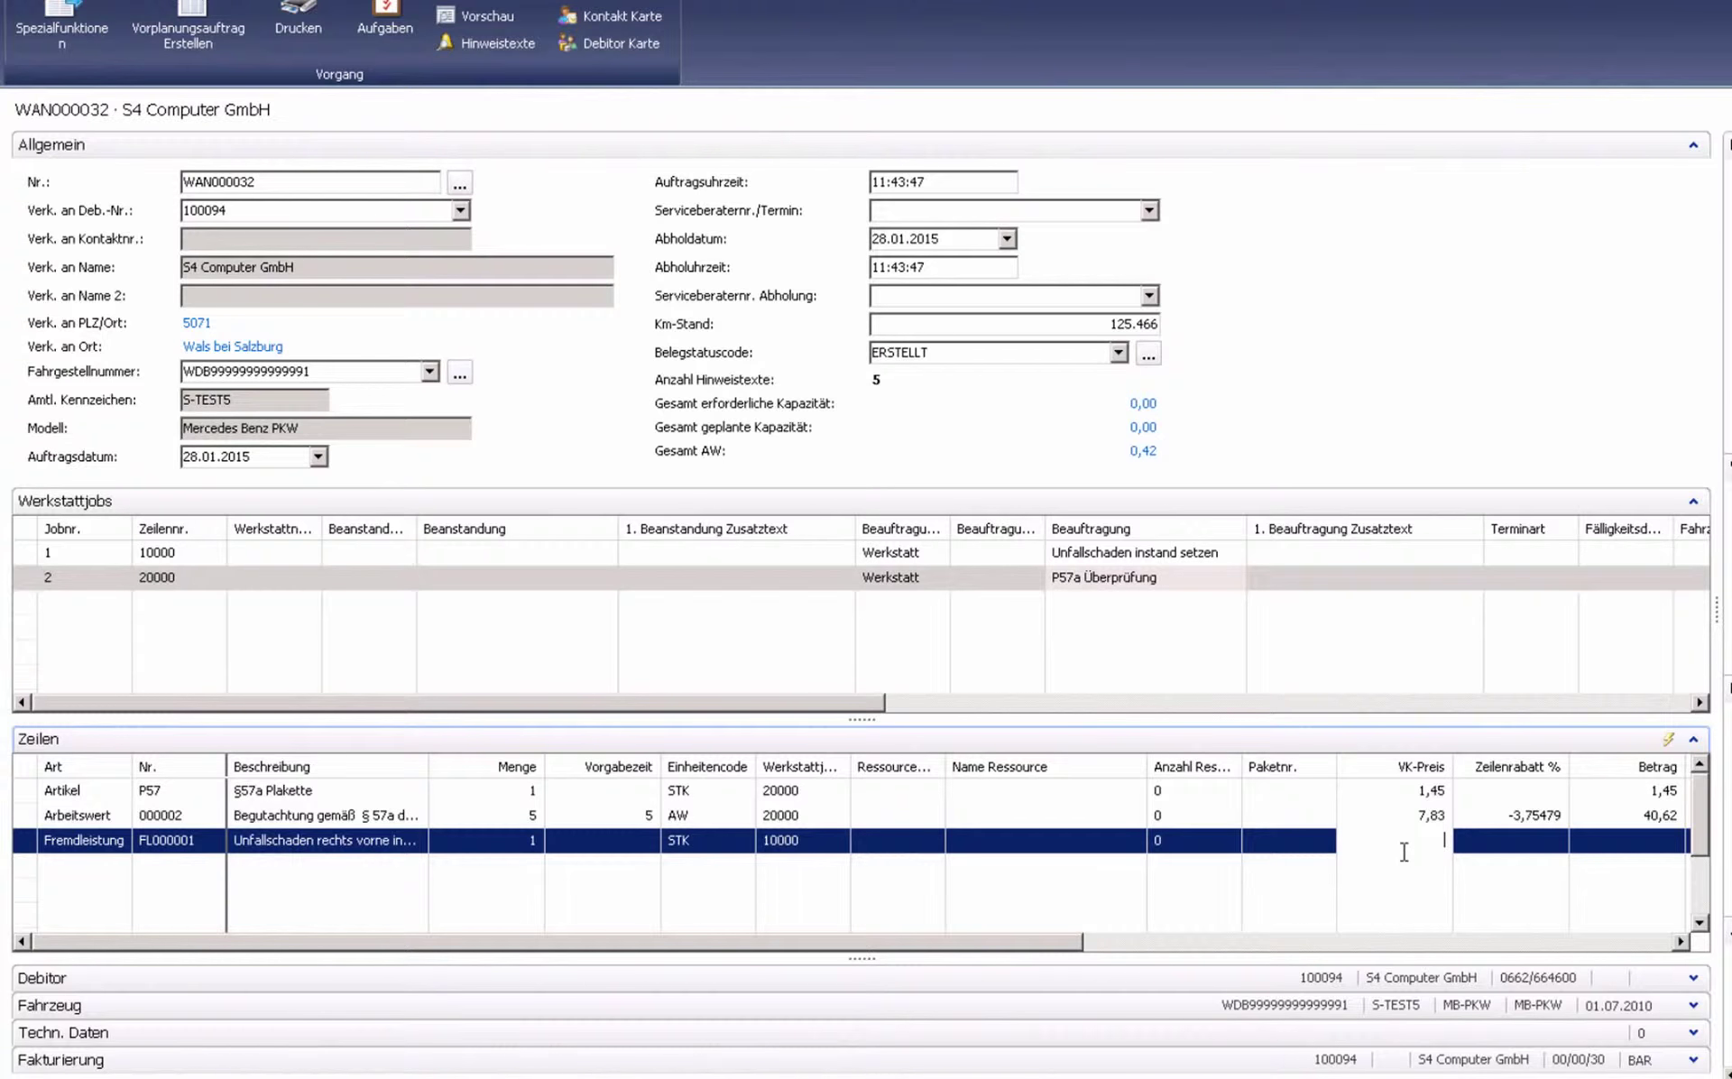
text(890)
key(Tab)
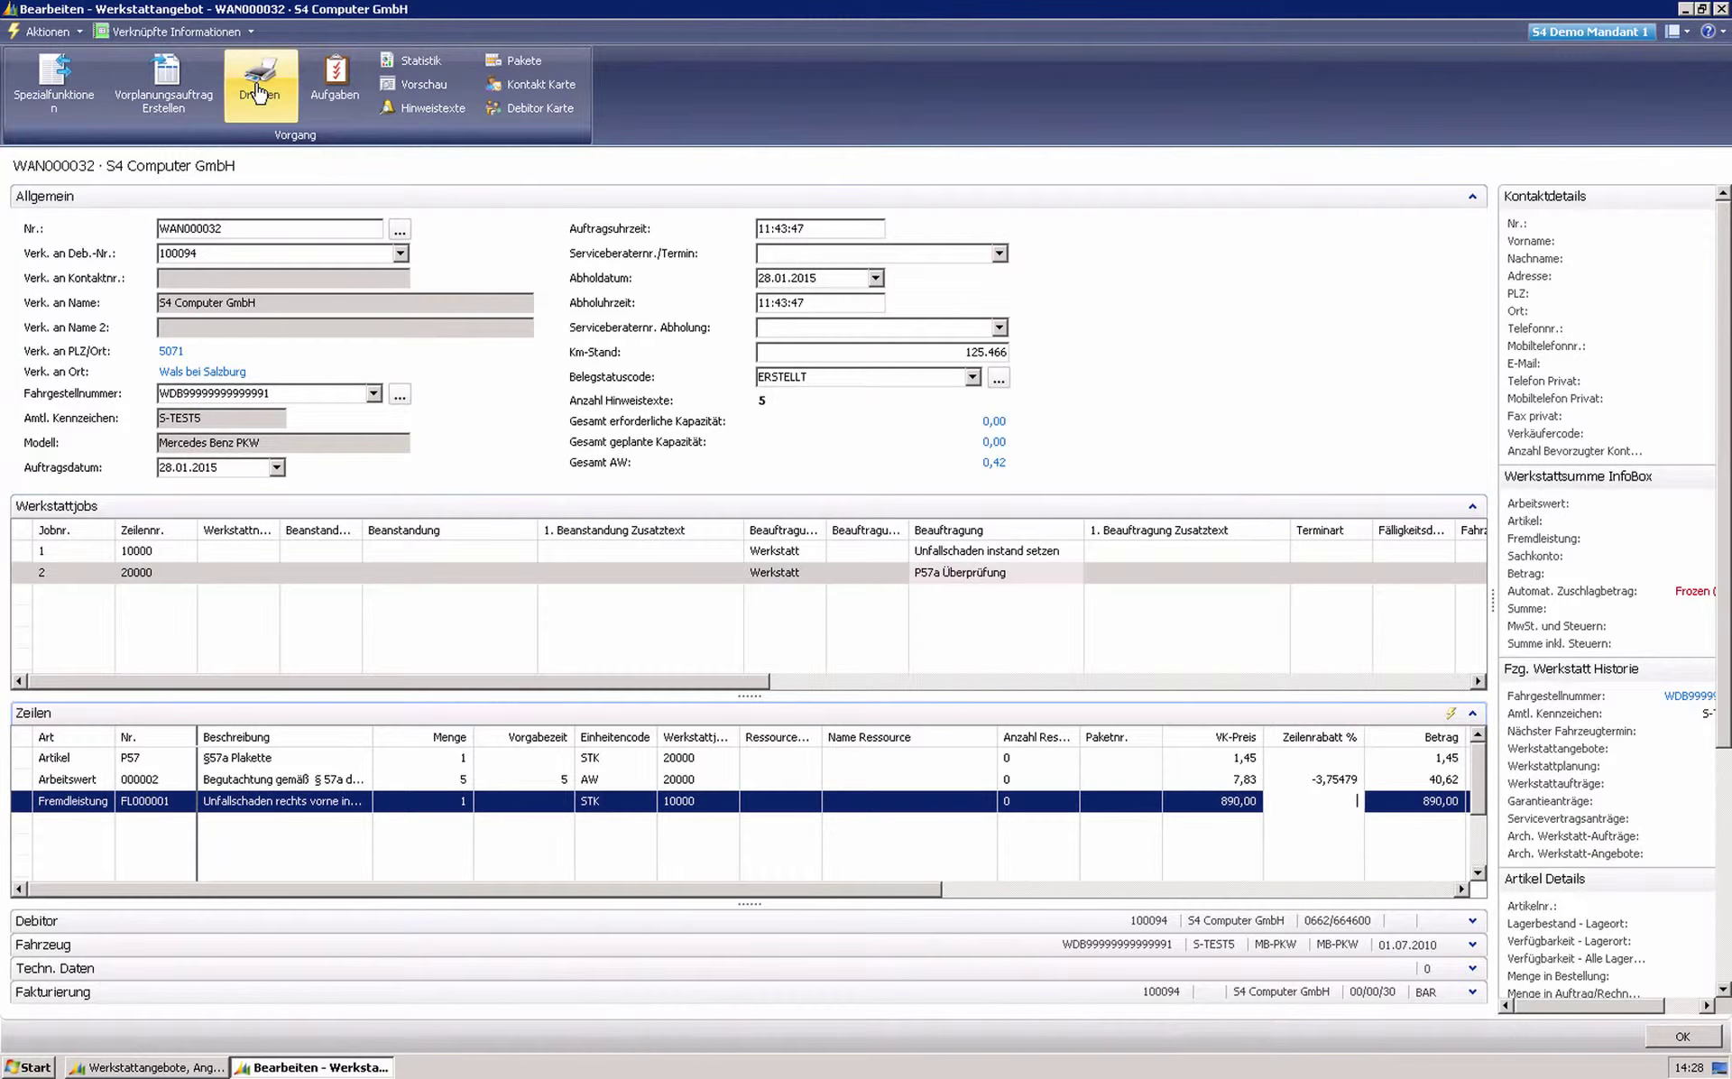
click(255, 115)
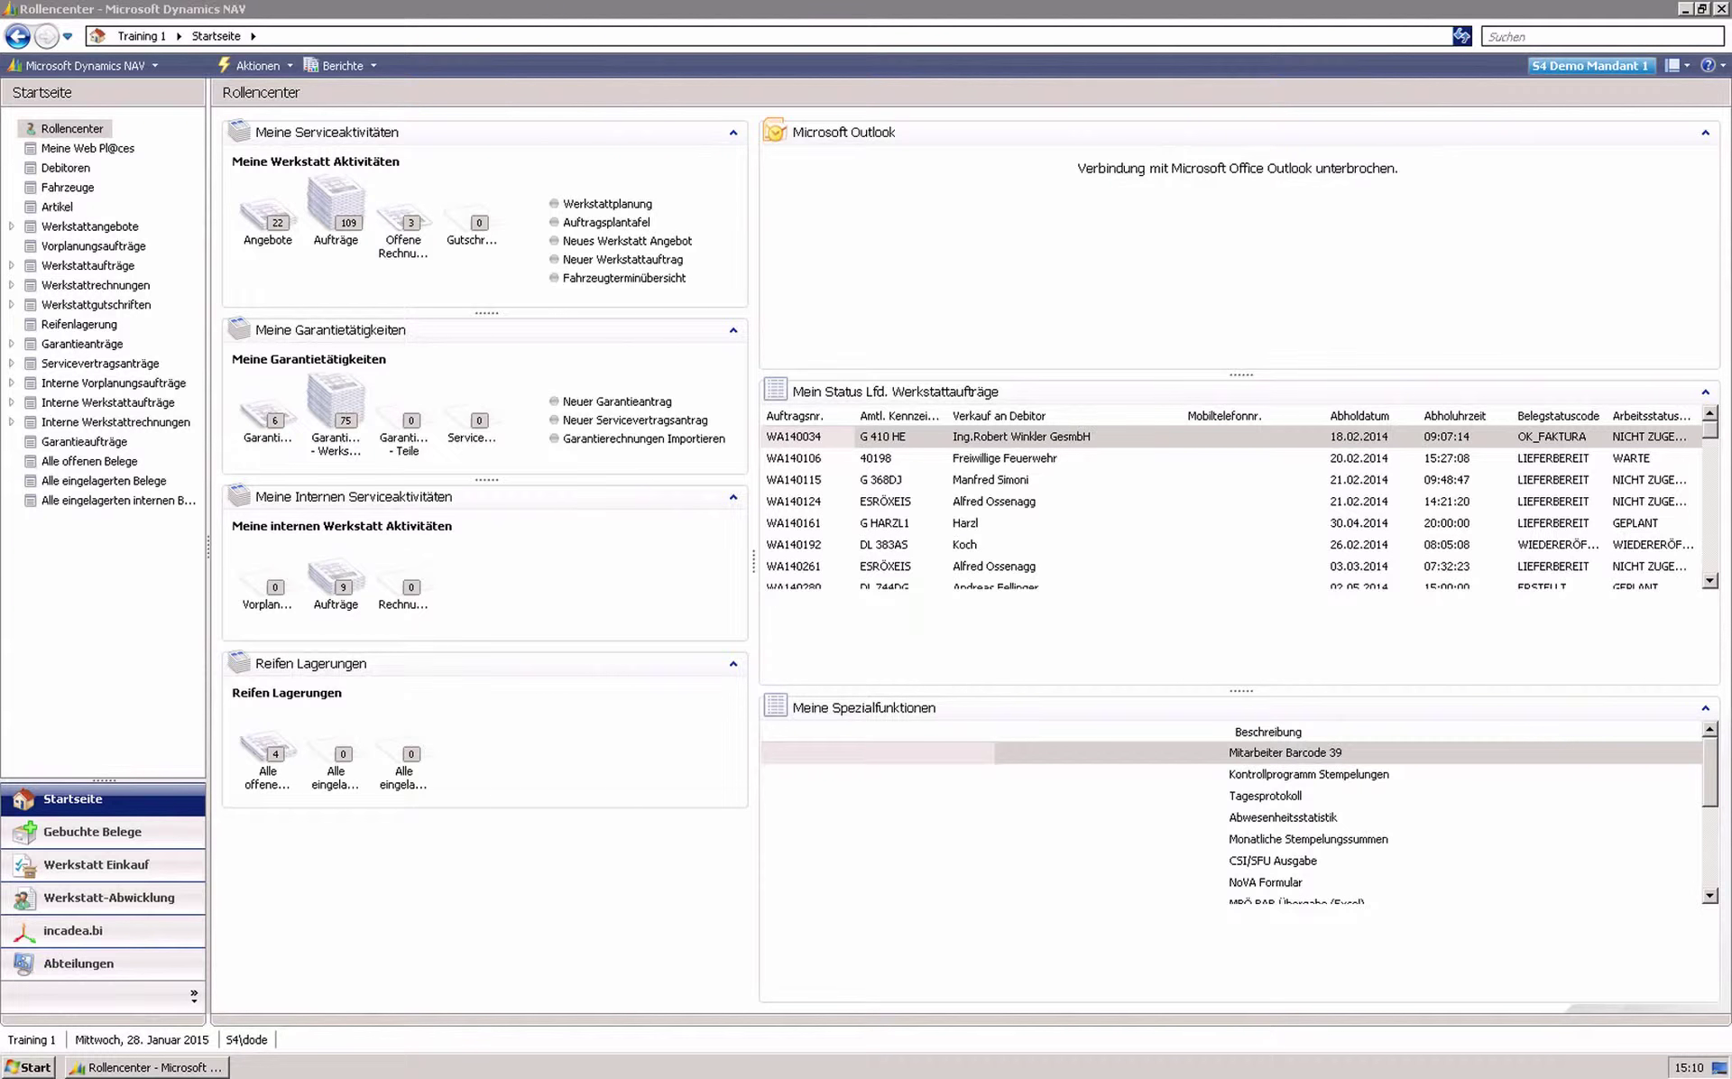
Reopen the most recent S4 Computer GmbH quote from the list of workshop quotes.
click(269, 225)
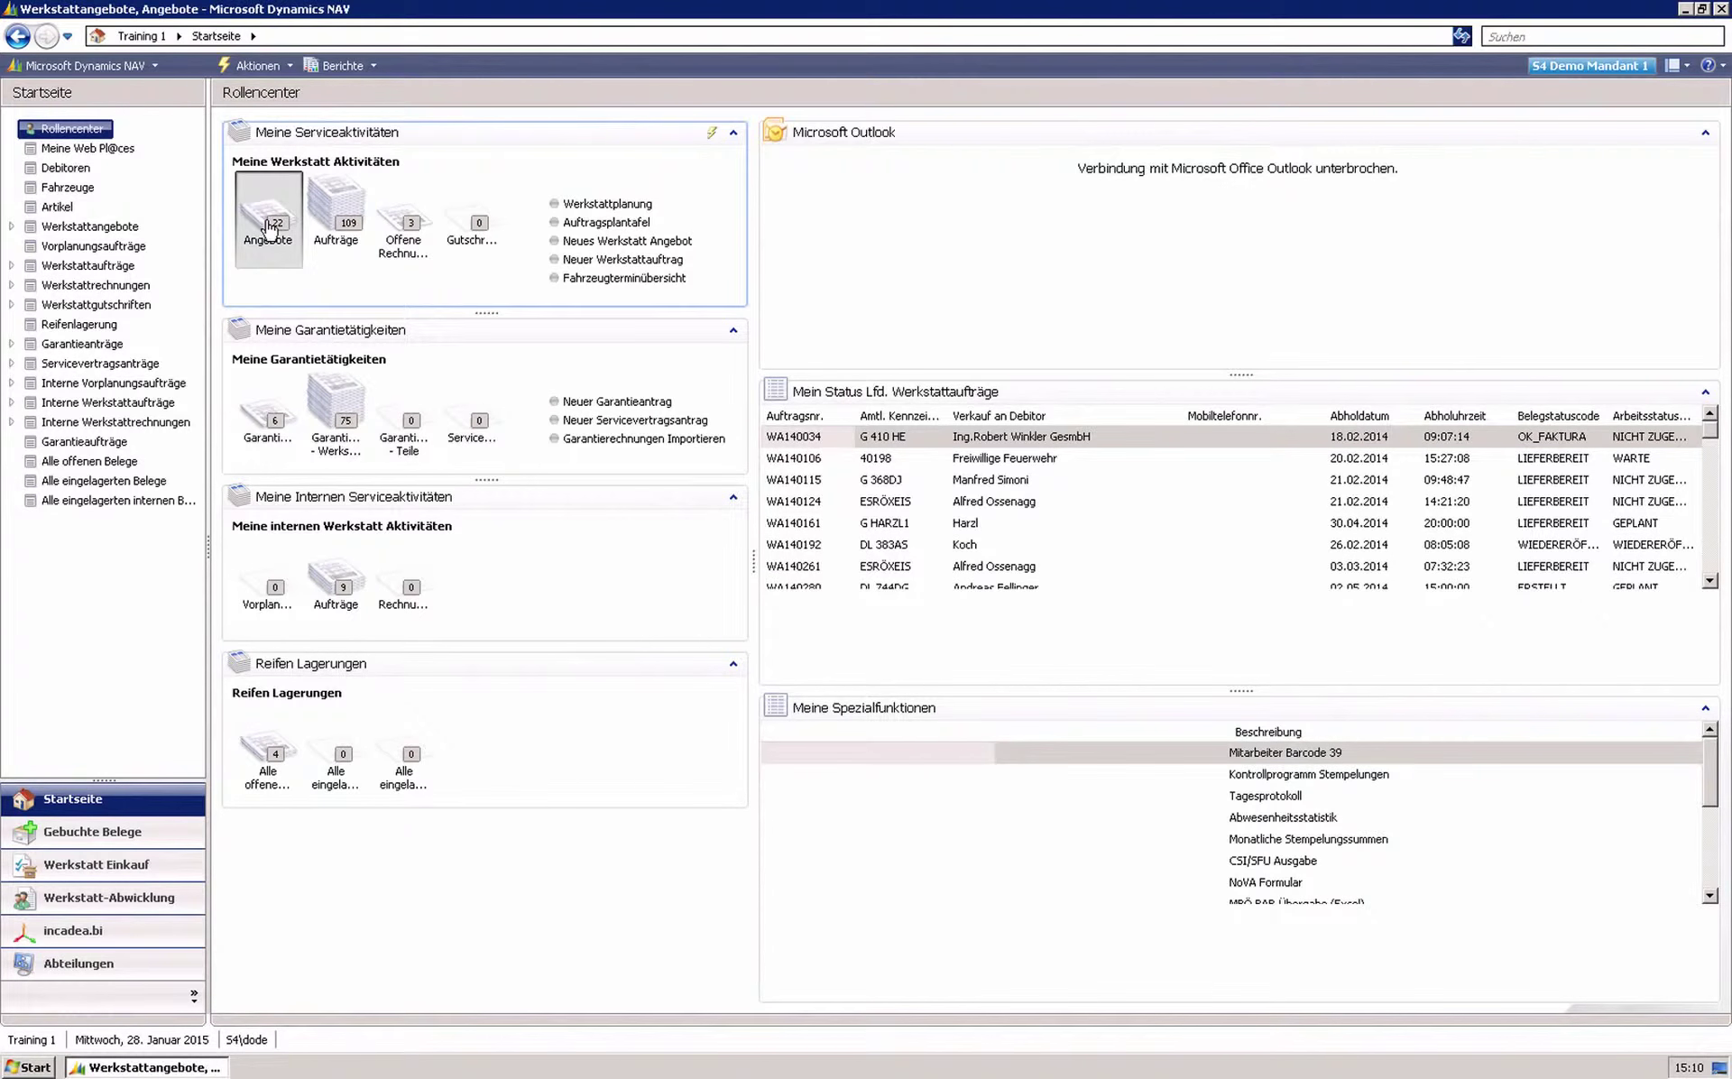
click(220, 727)
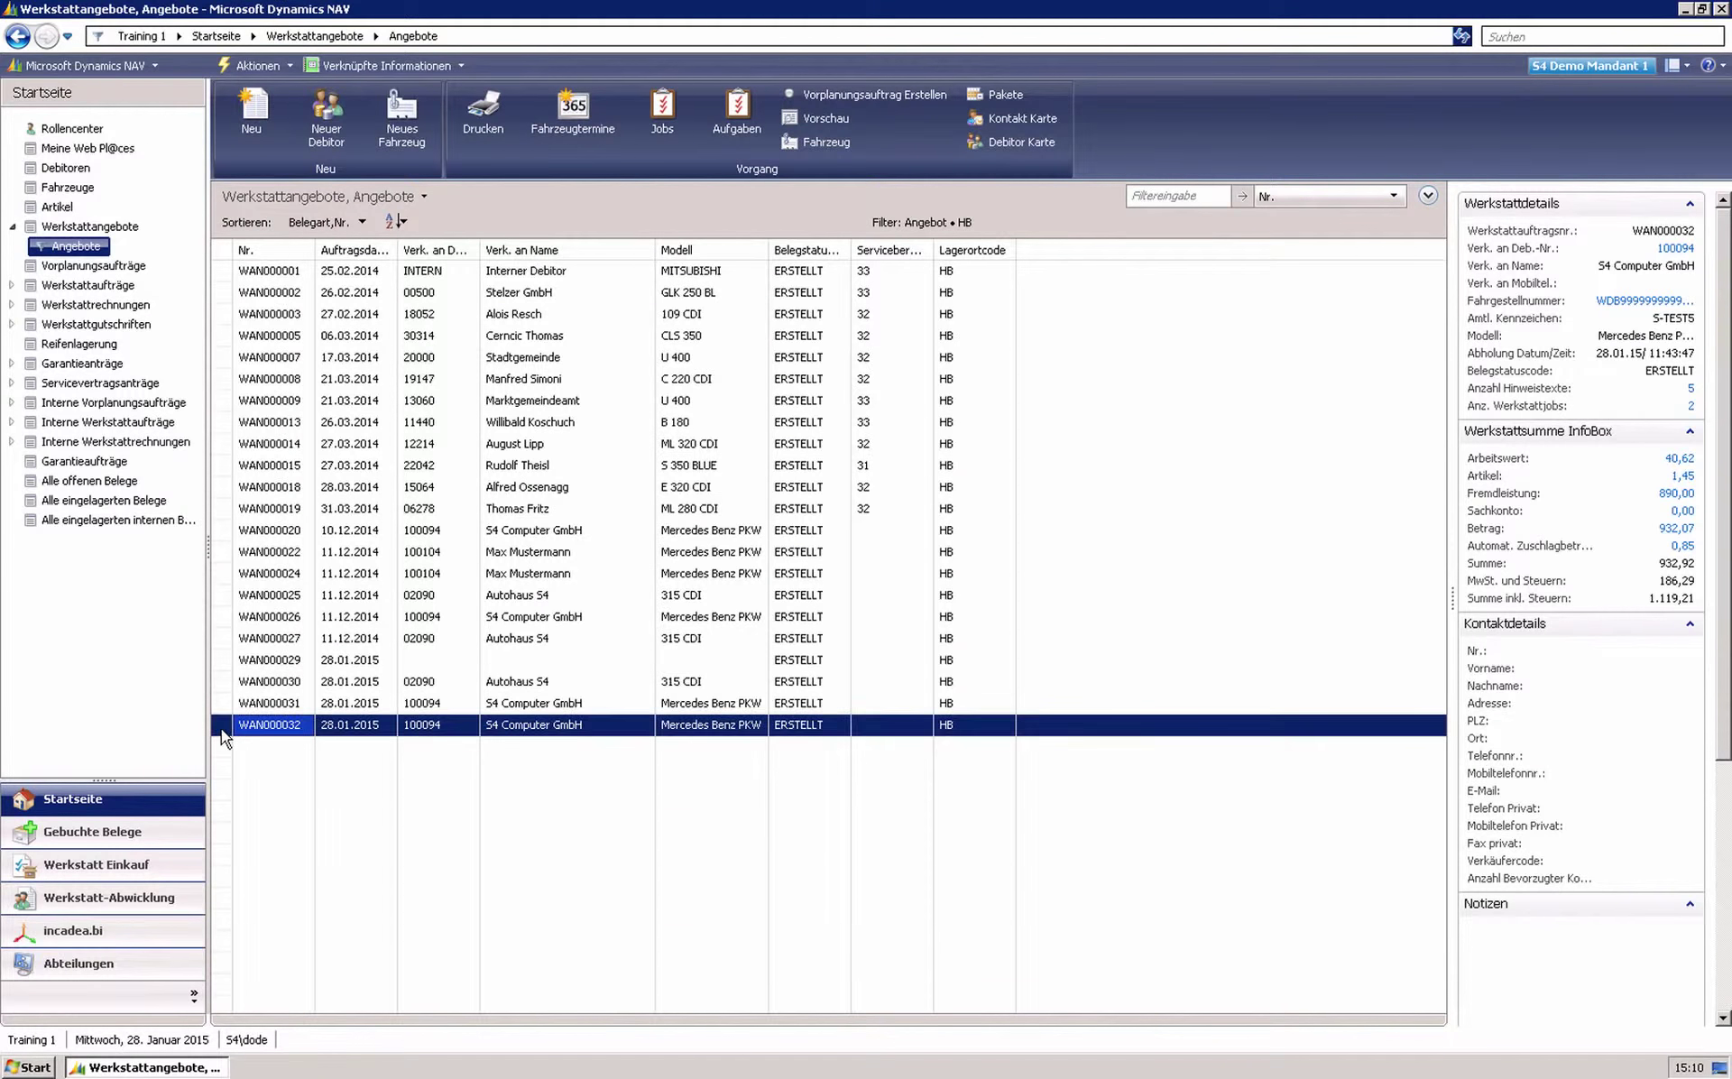
double_click(220, 728)
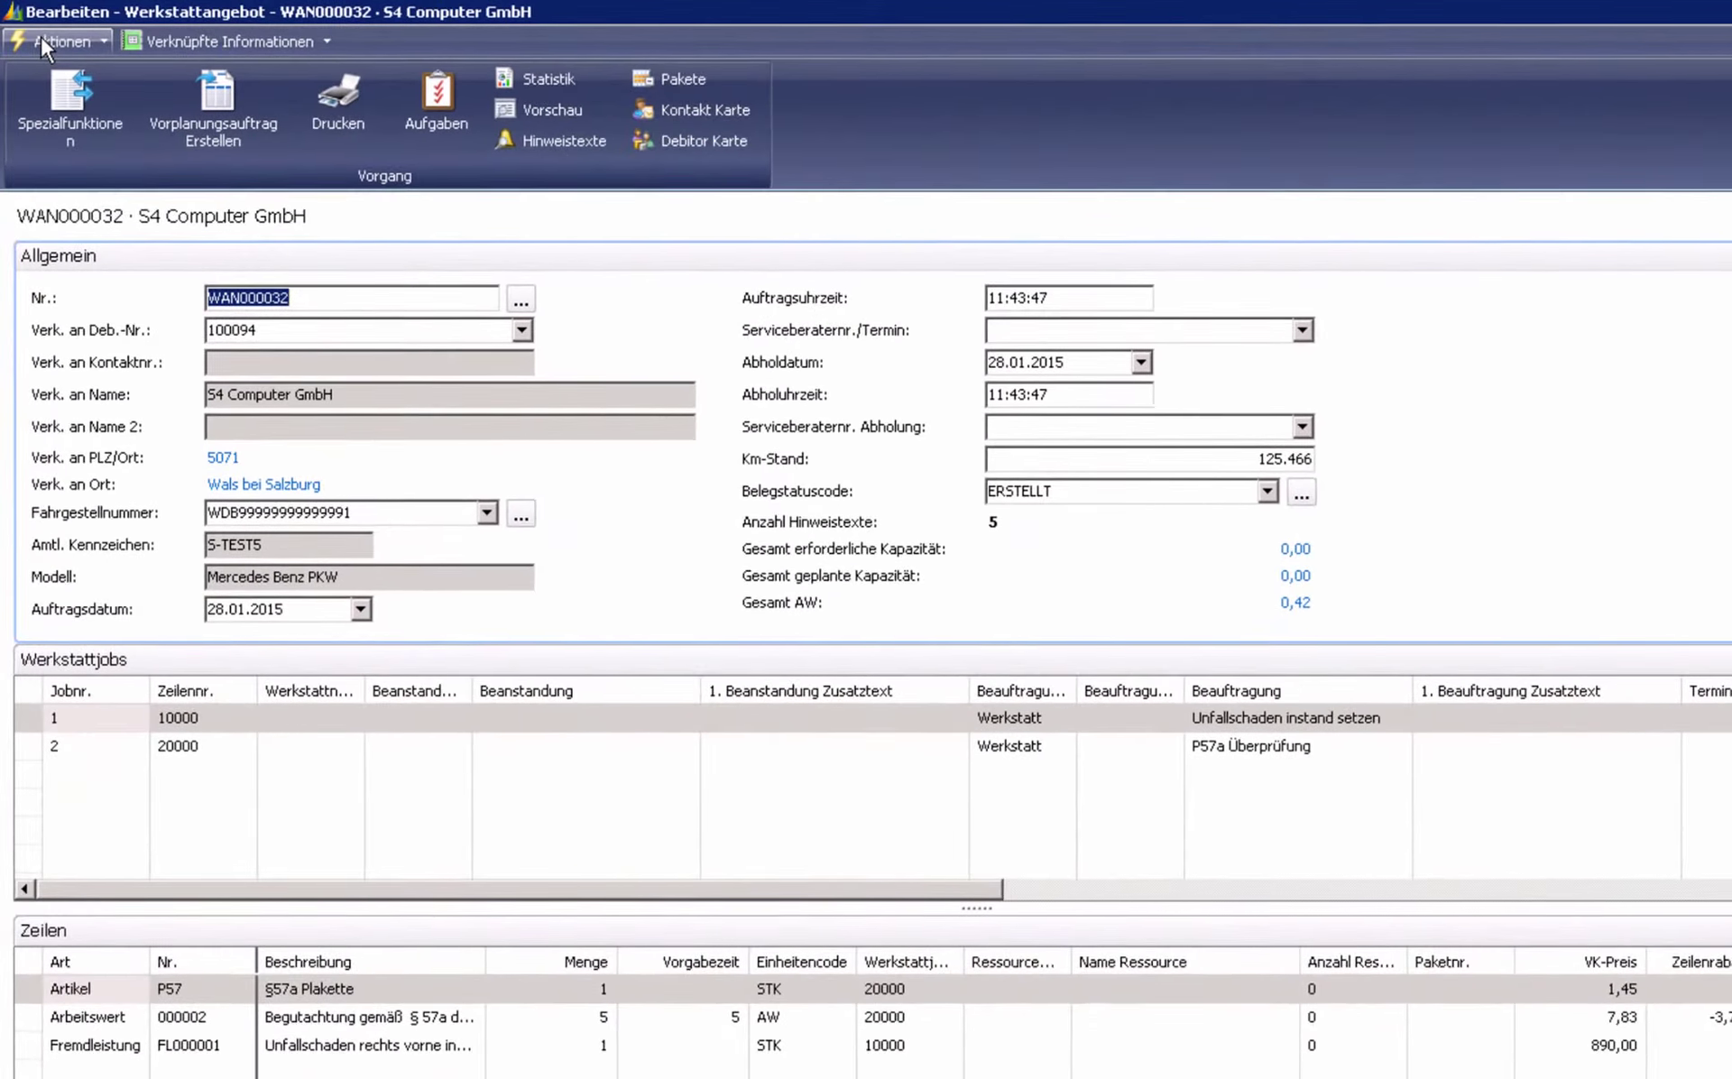
Convert the quote into a workshop order without a new sales price calculation, and archive the quote.
click(32, 29)
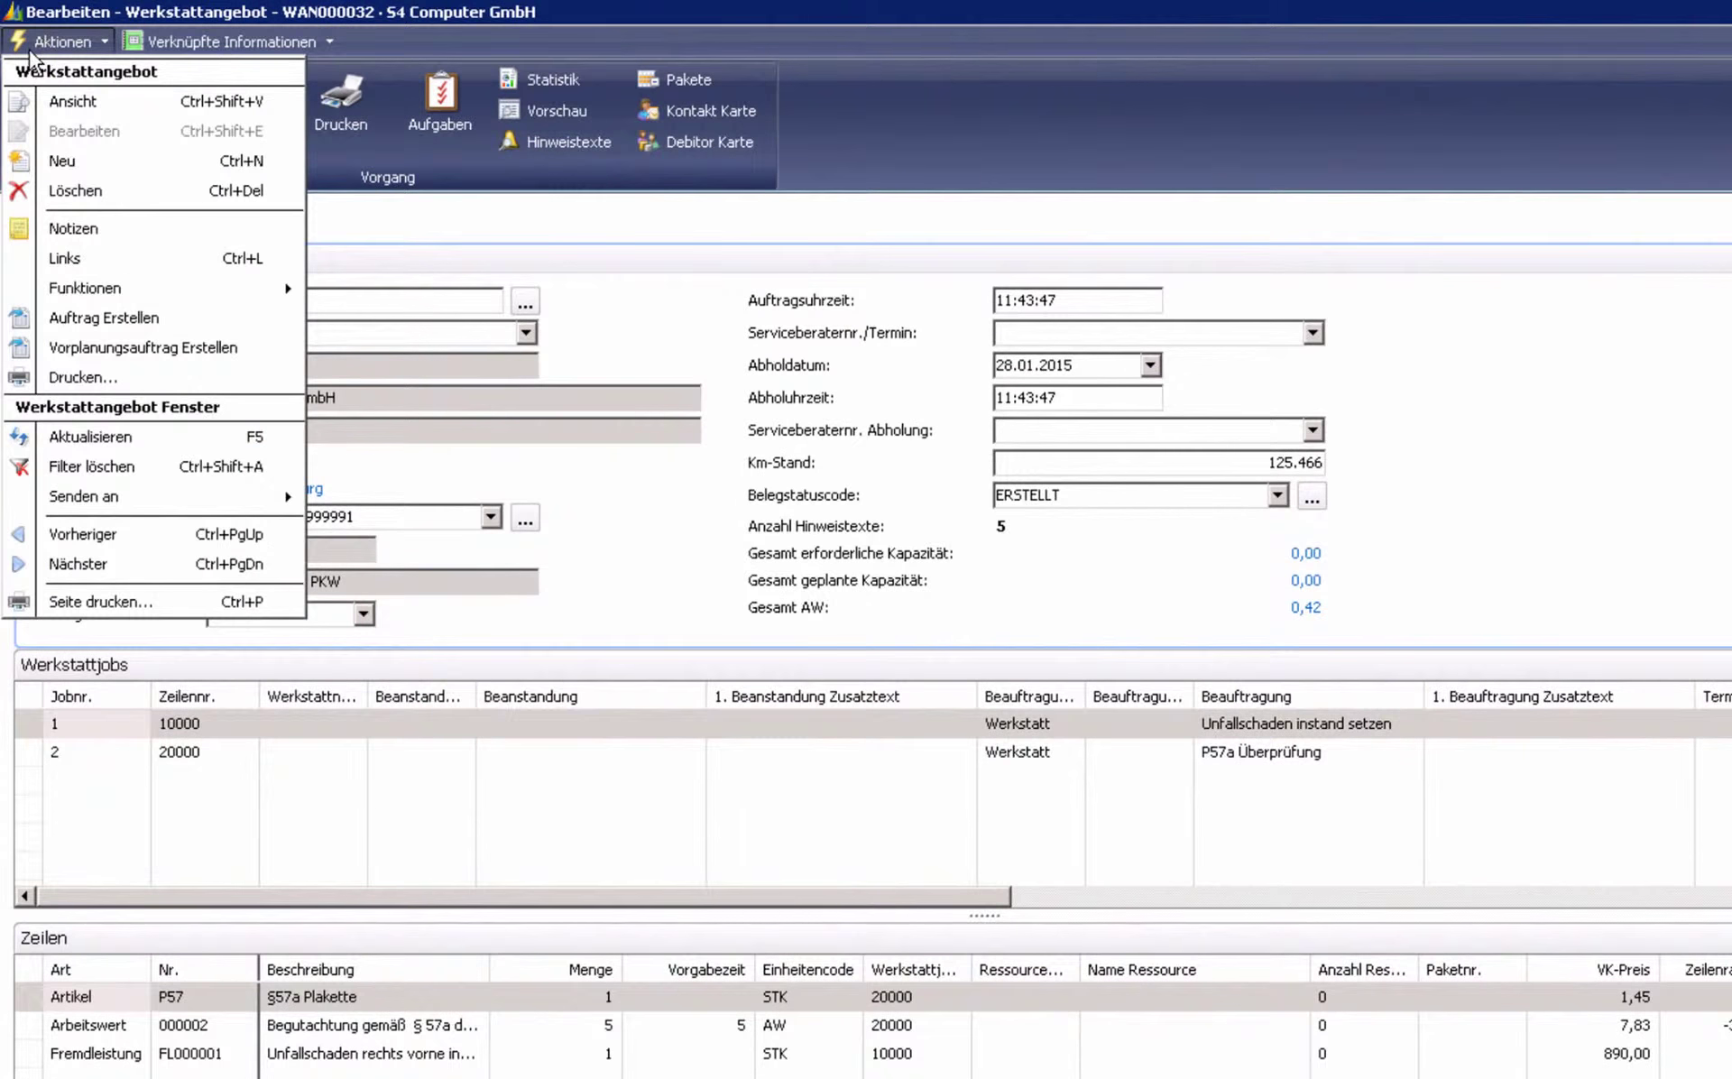
click(116, 321)
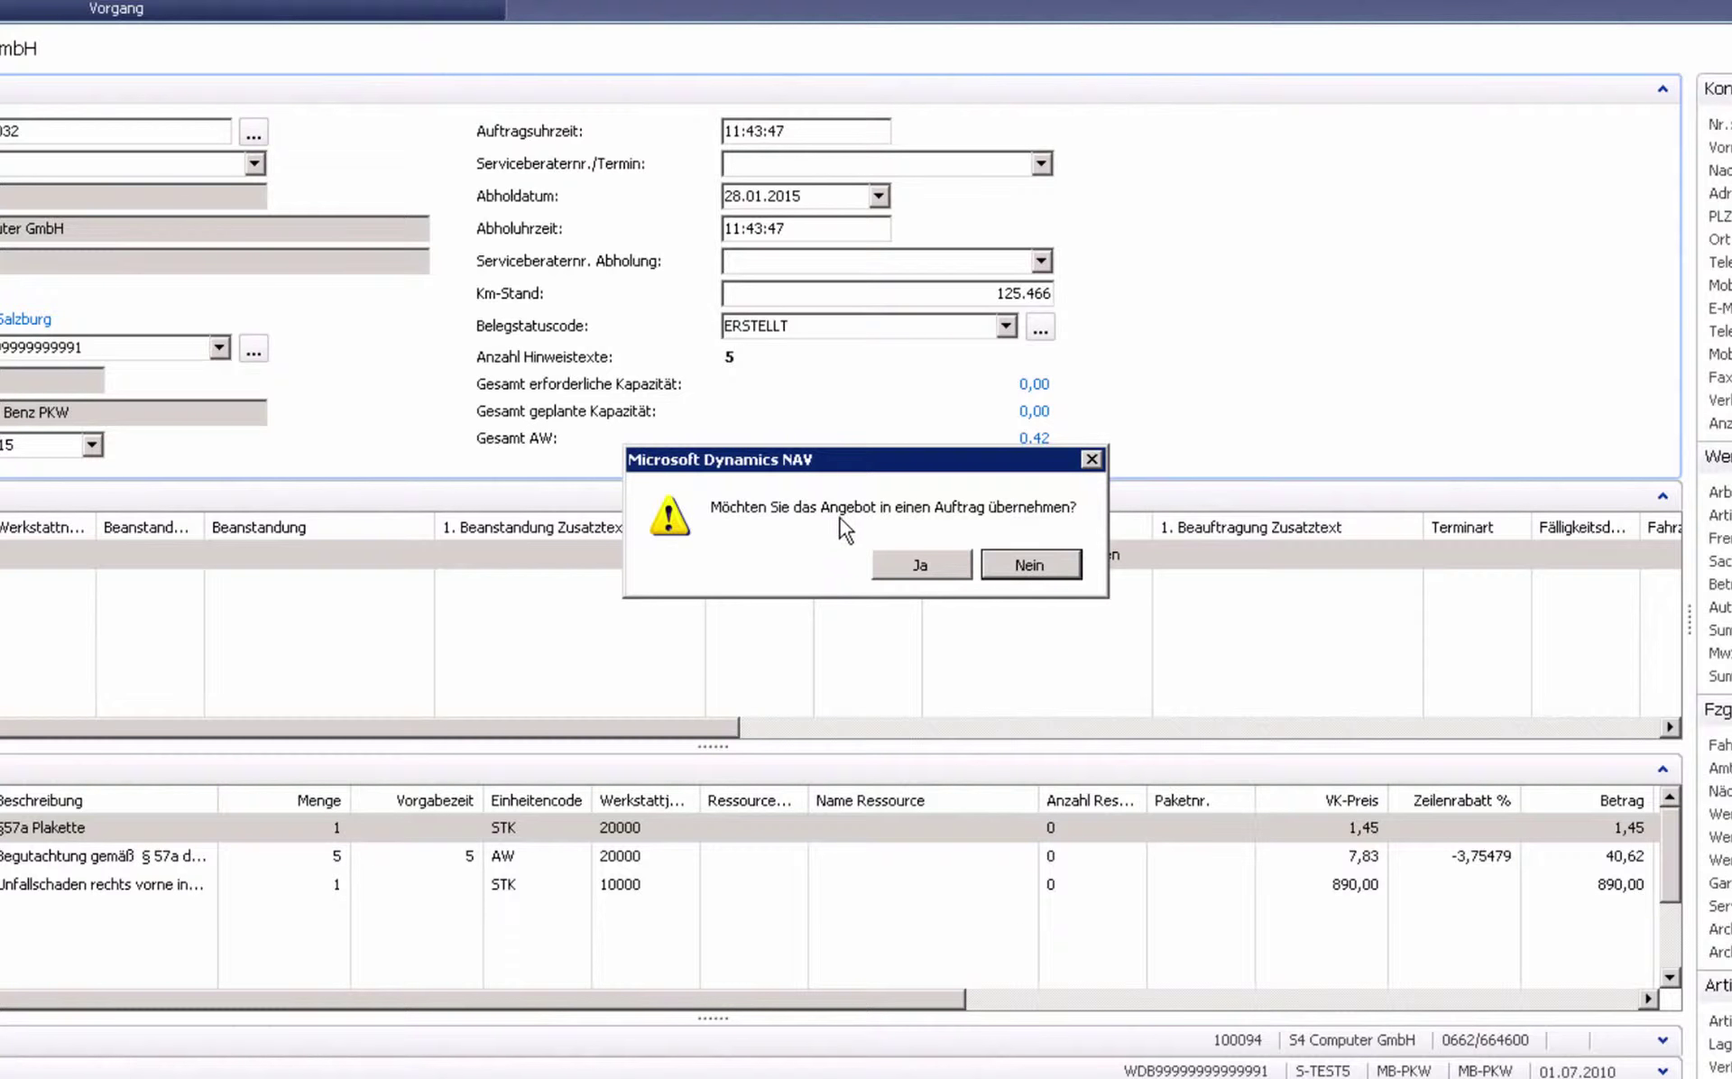
click(910, 570)
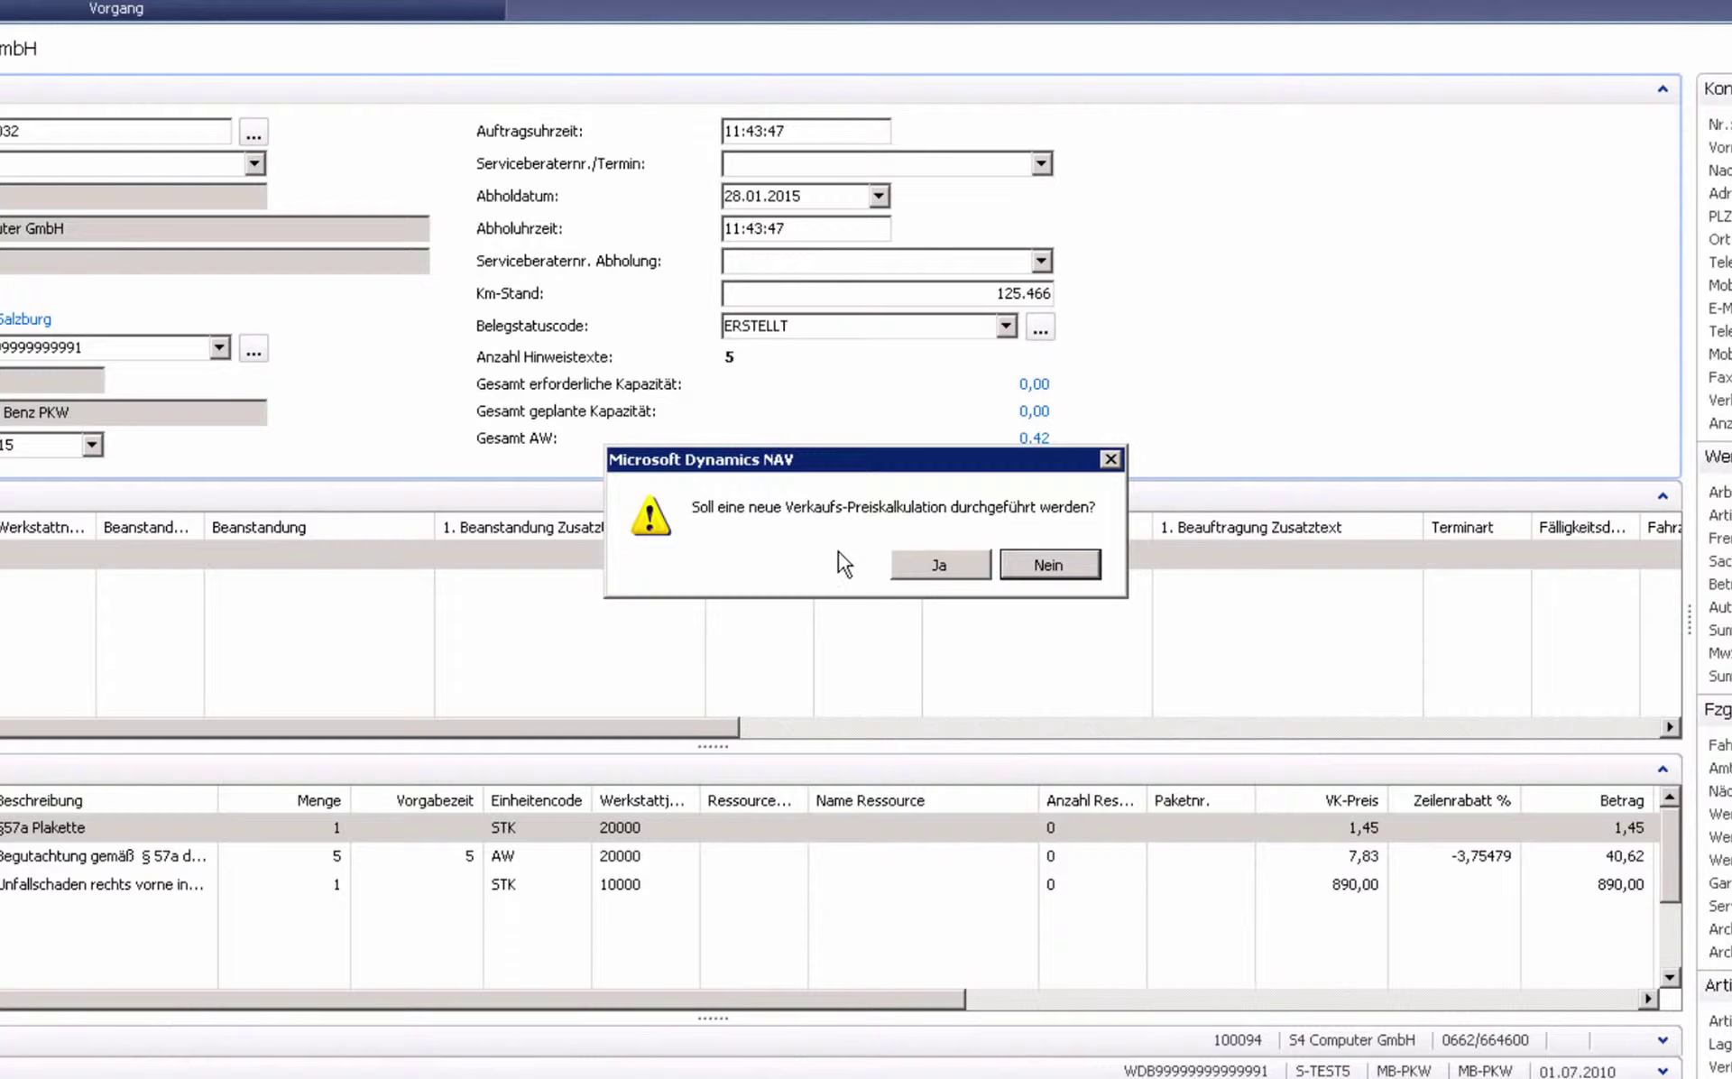
click(1037, 572)
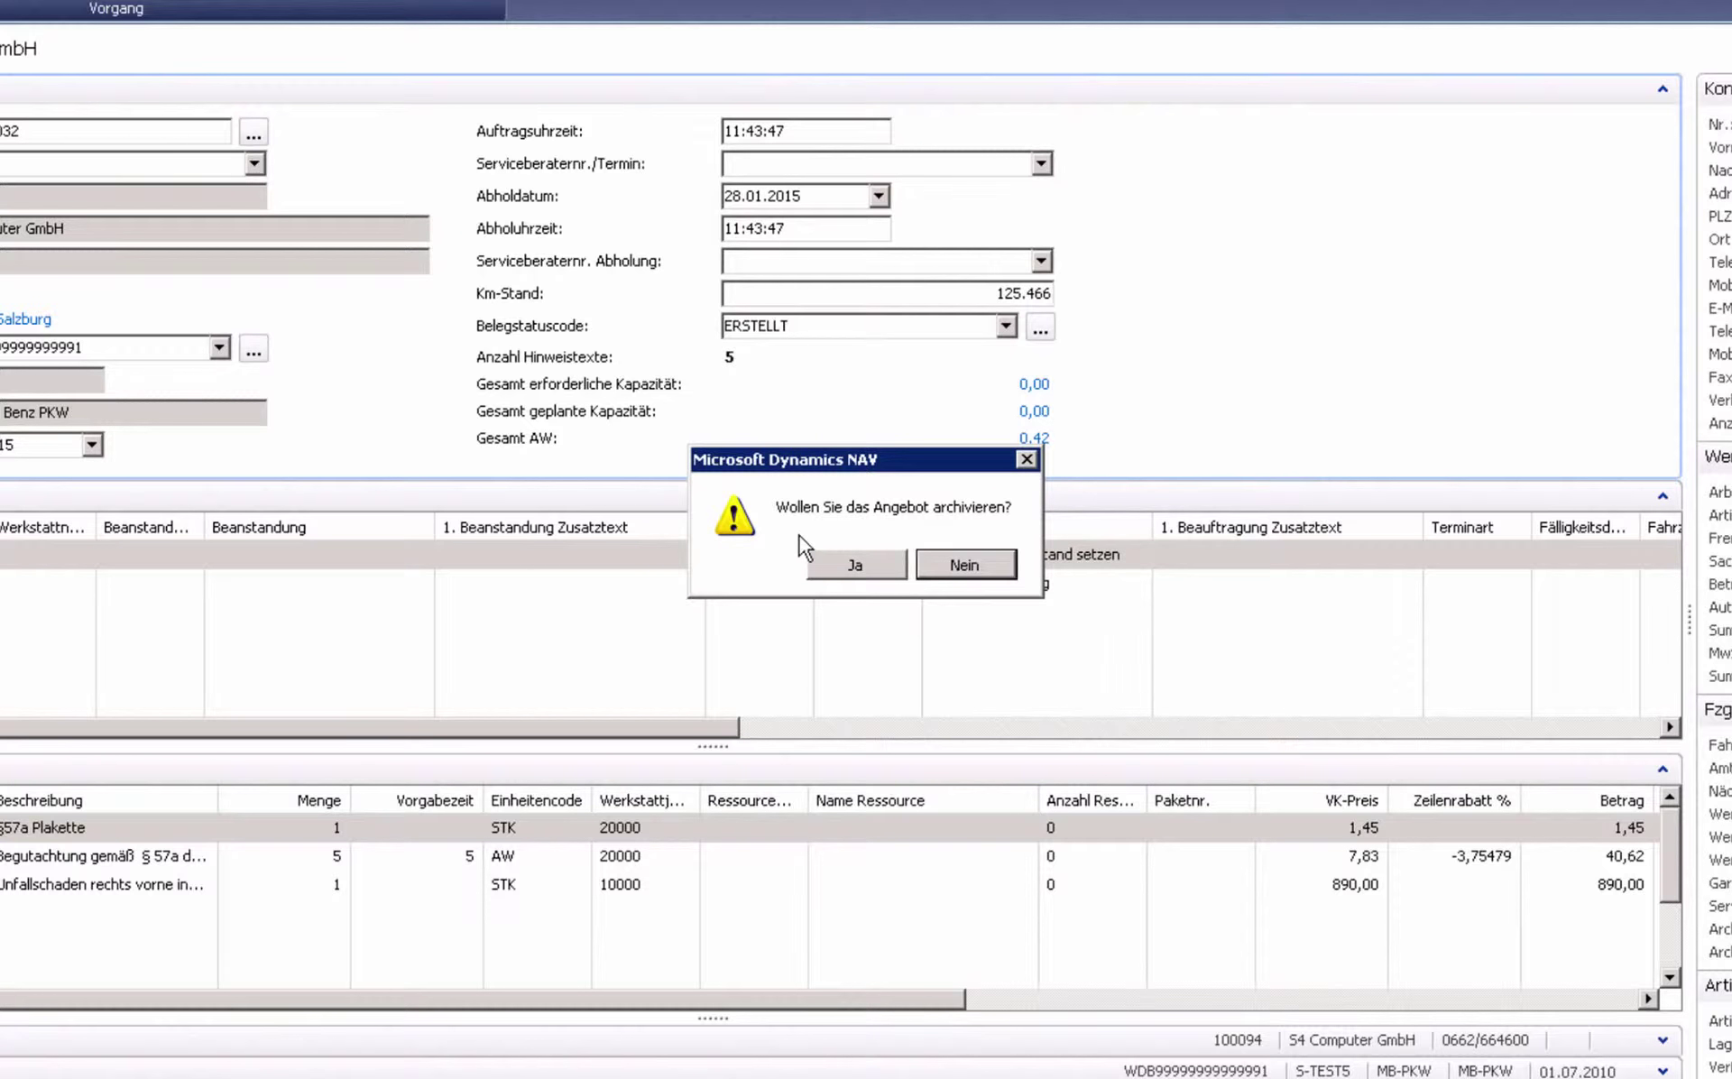
click(857, 565)
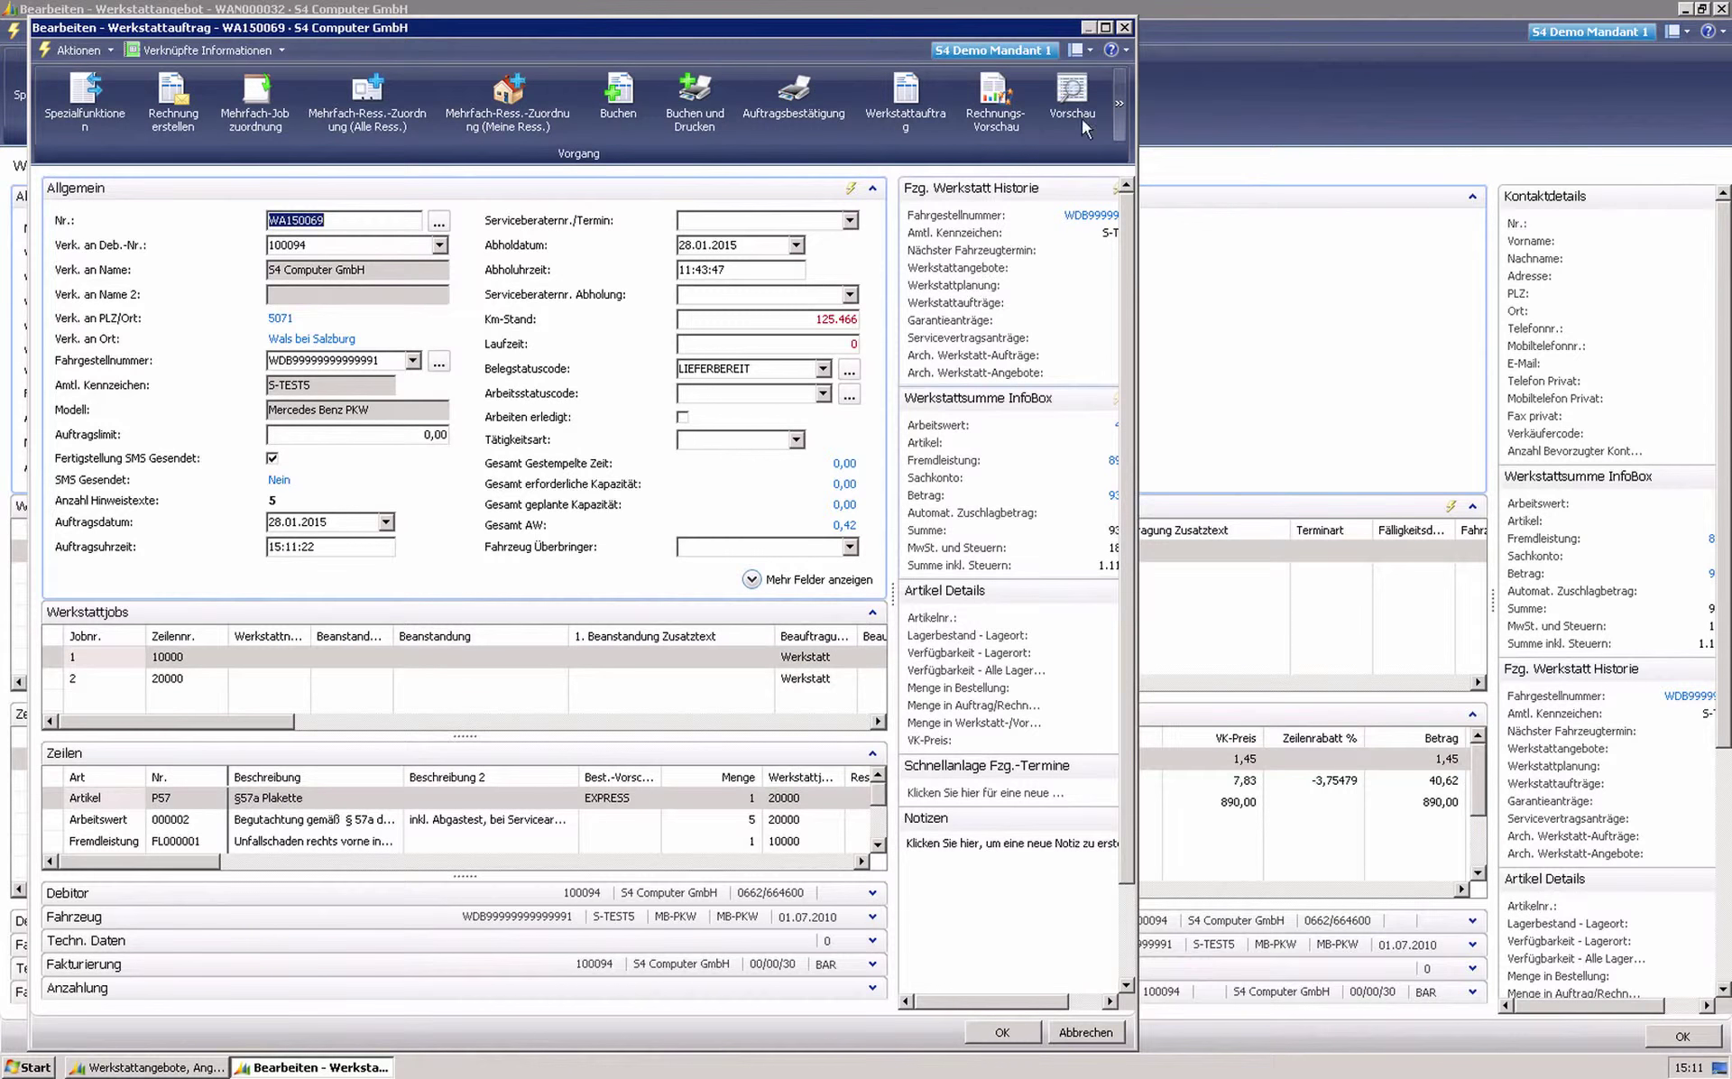
click(1104, 28)
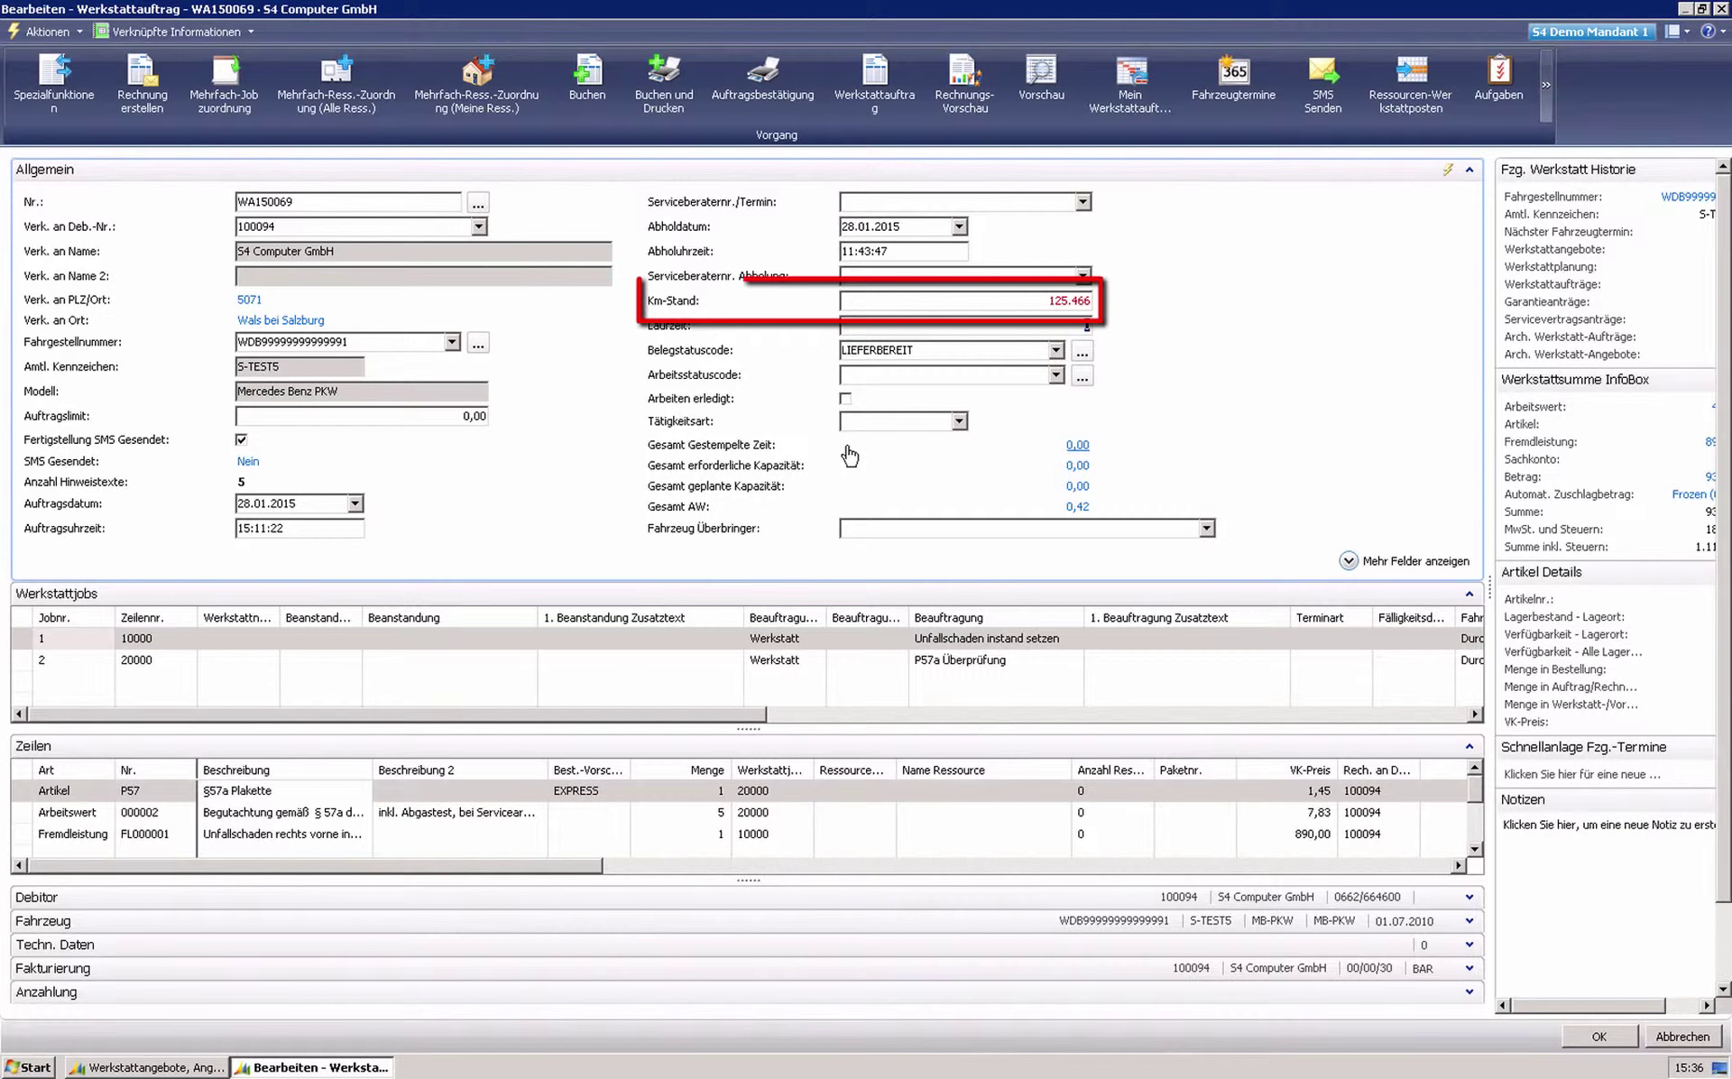
Set the Km-Stand of the workshop order to 126.466.
click(1063, 301)
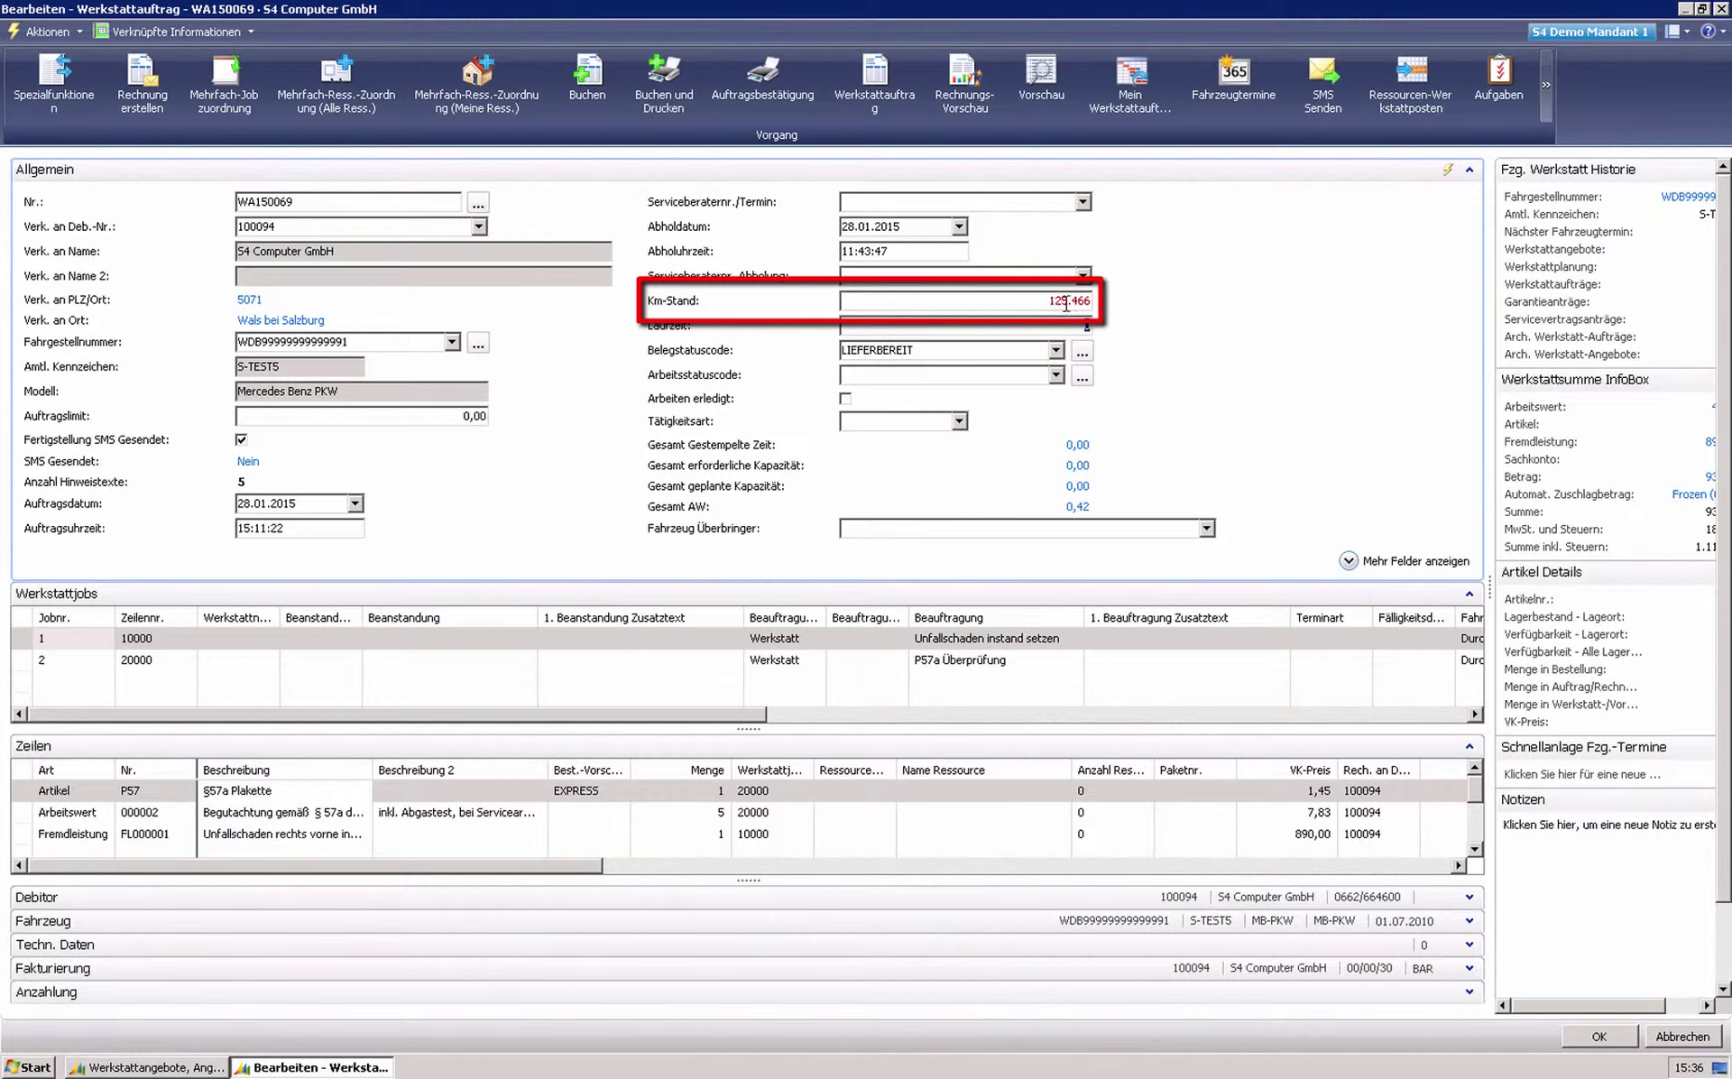
key(Delete)
text(6)
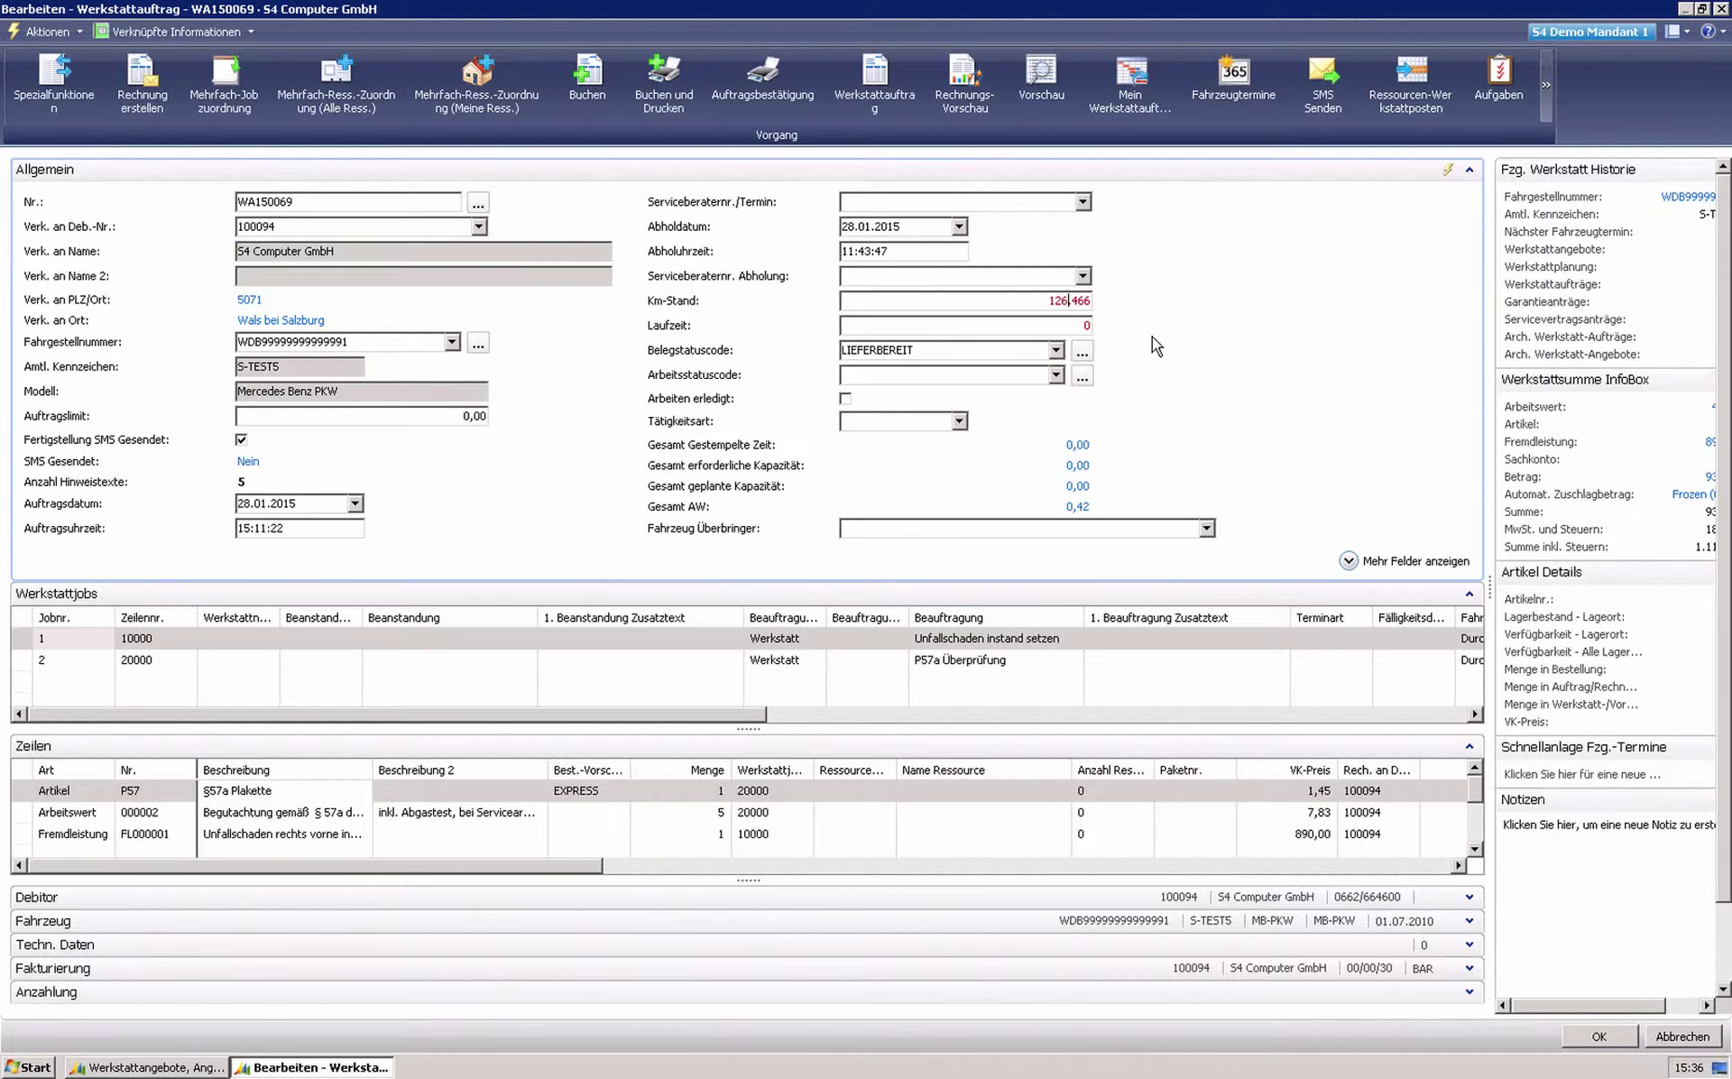
key(Tab)
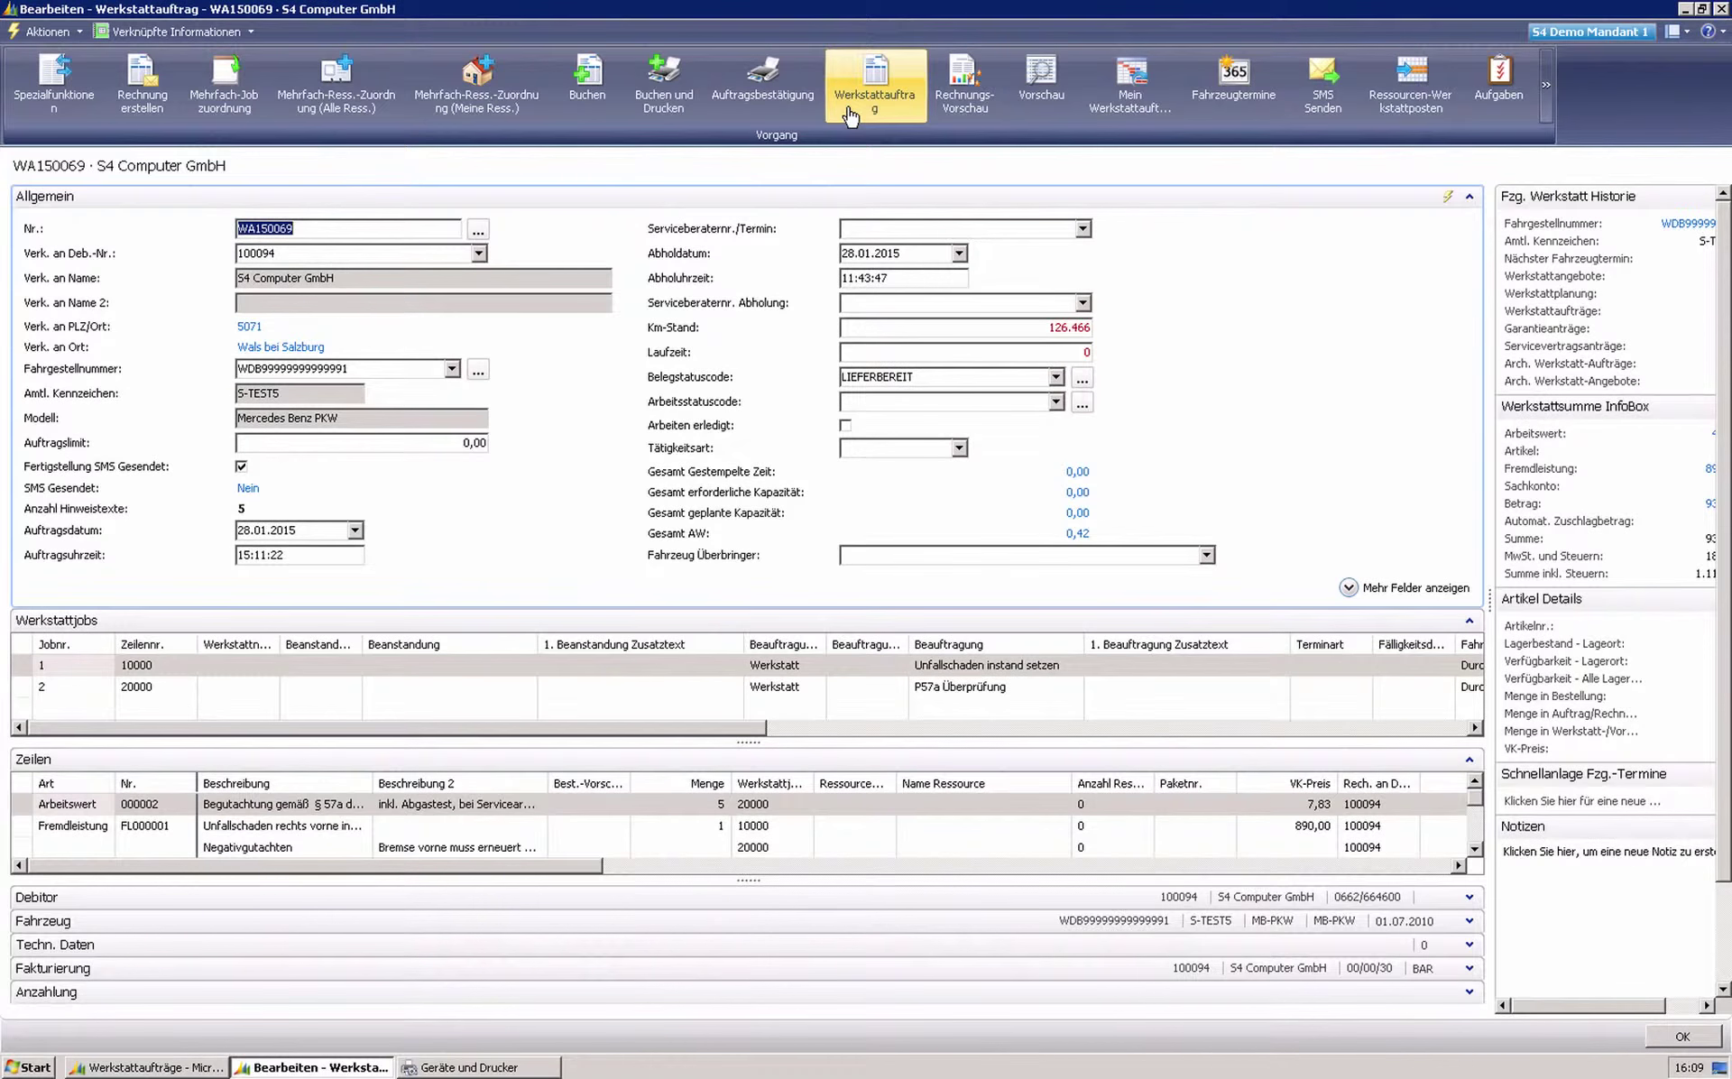
Preview the printed workshop order at full size and close the preview.
click(849, 113)
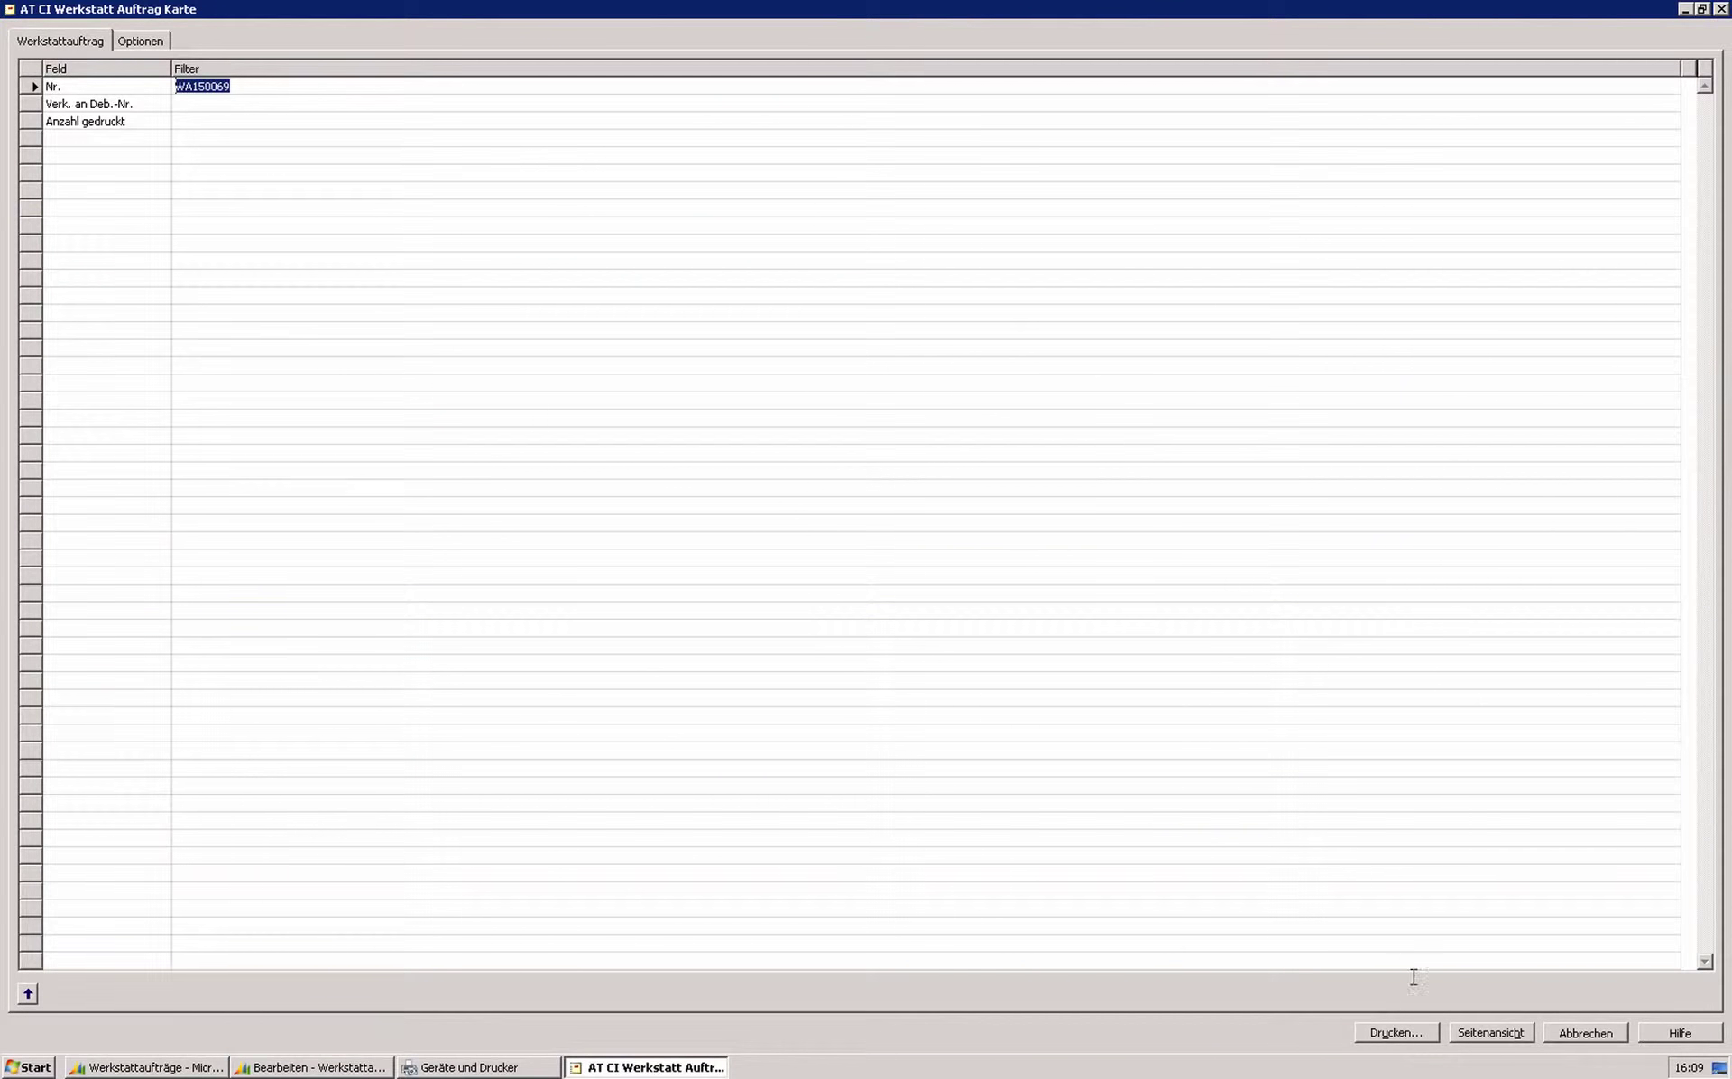
click(1491, 1034)
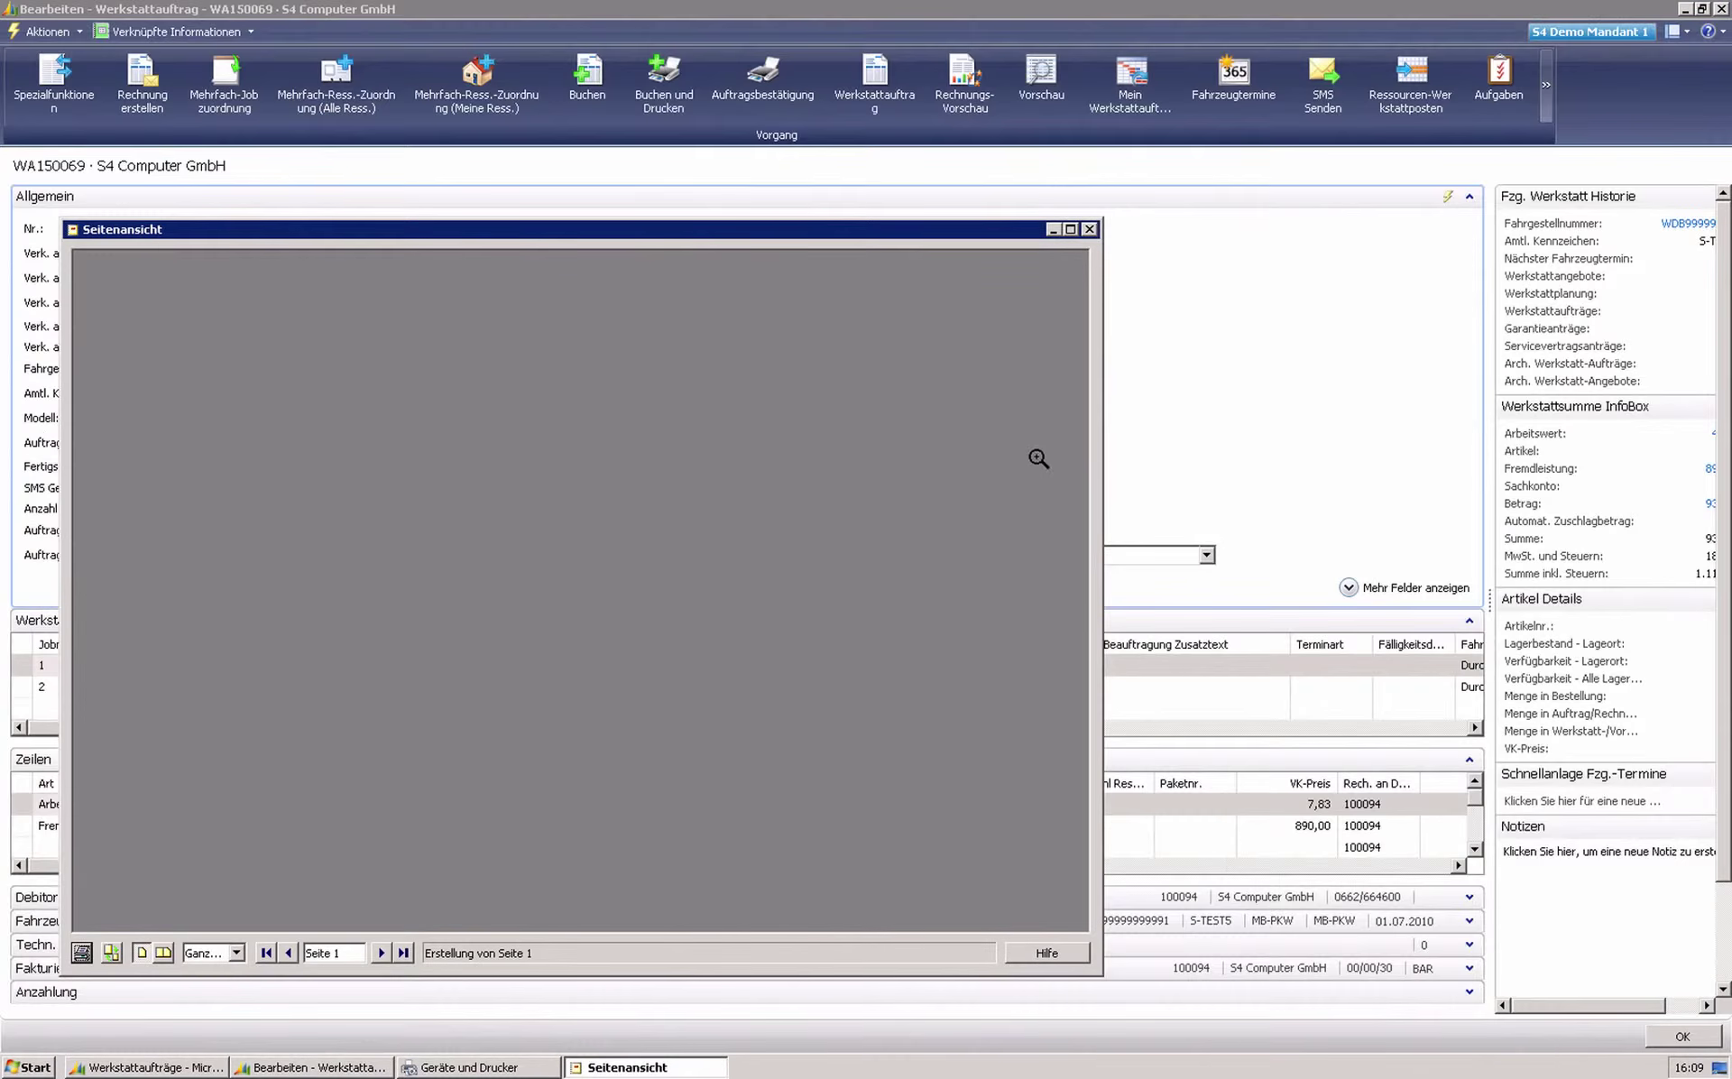
click(1074, 229)
click(1036, 397)
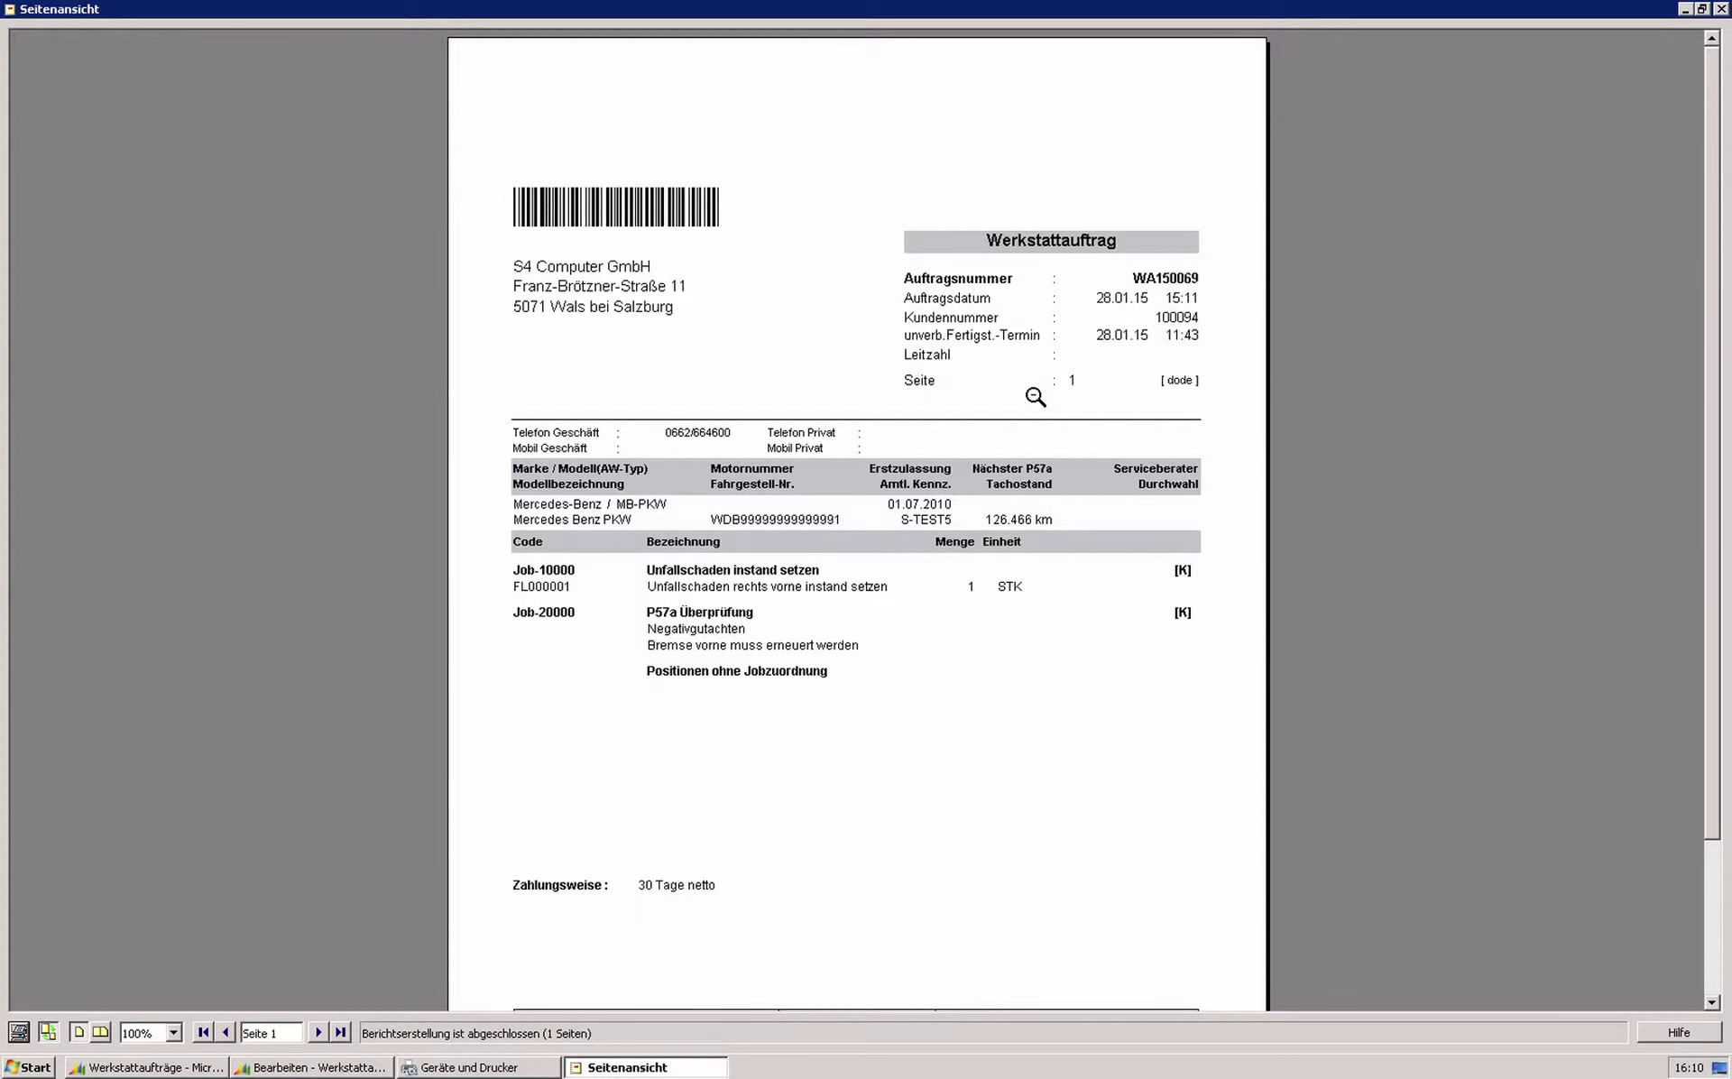
key(Escape)
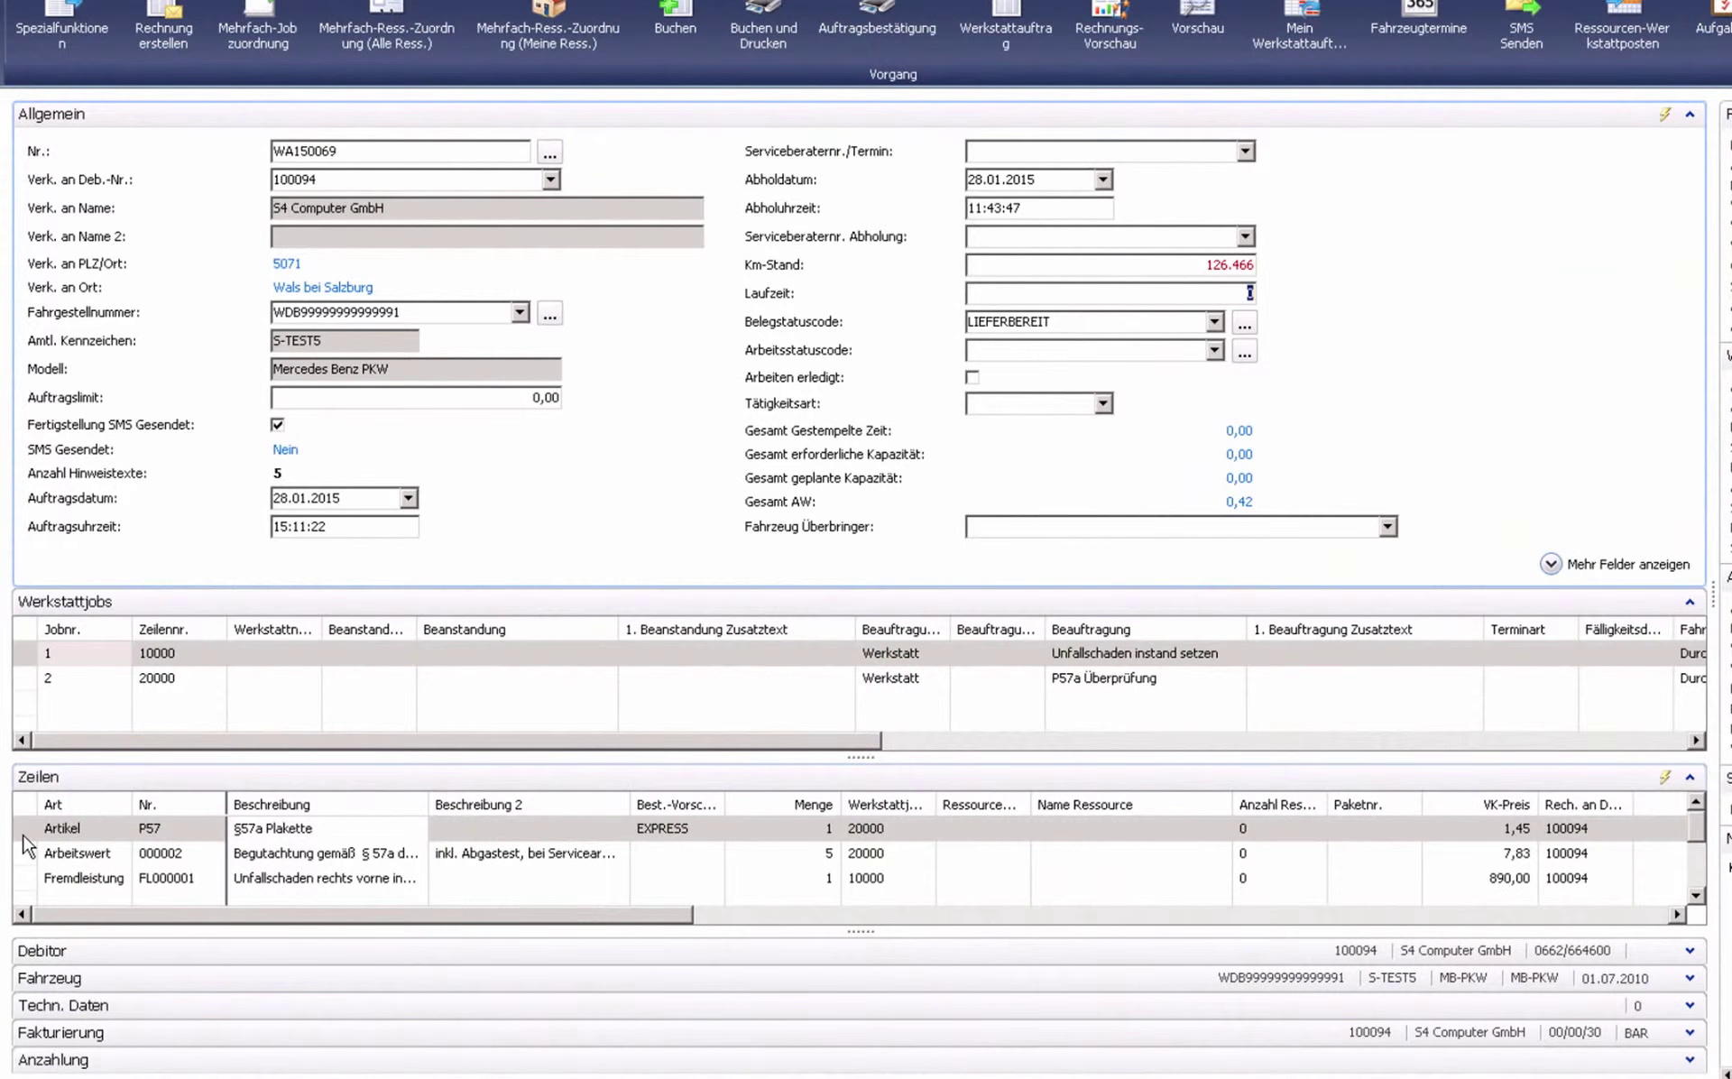
Delete the article line P57, "§57a Plakette", from the order lines.
click(22, 828)
right_click(23, 837)
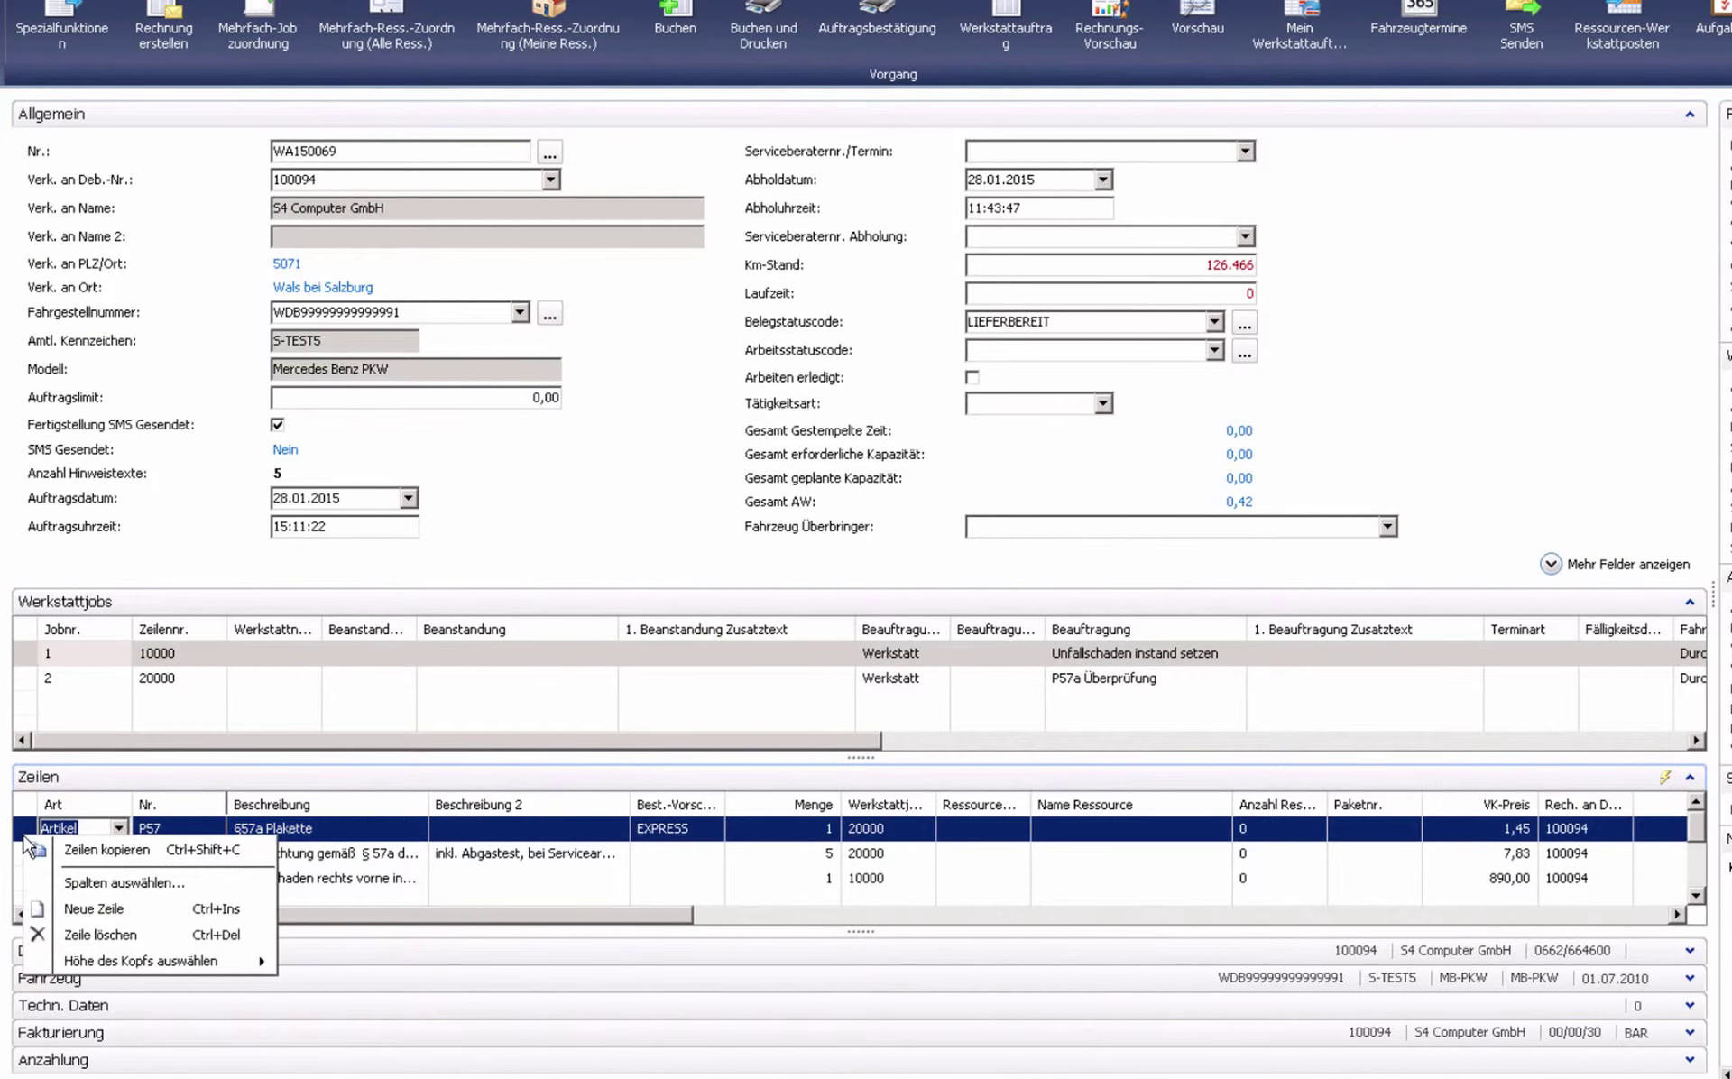
click(82, 935)
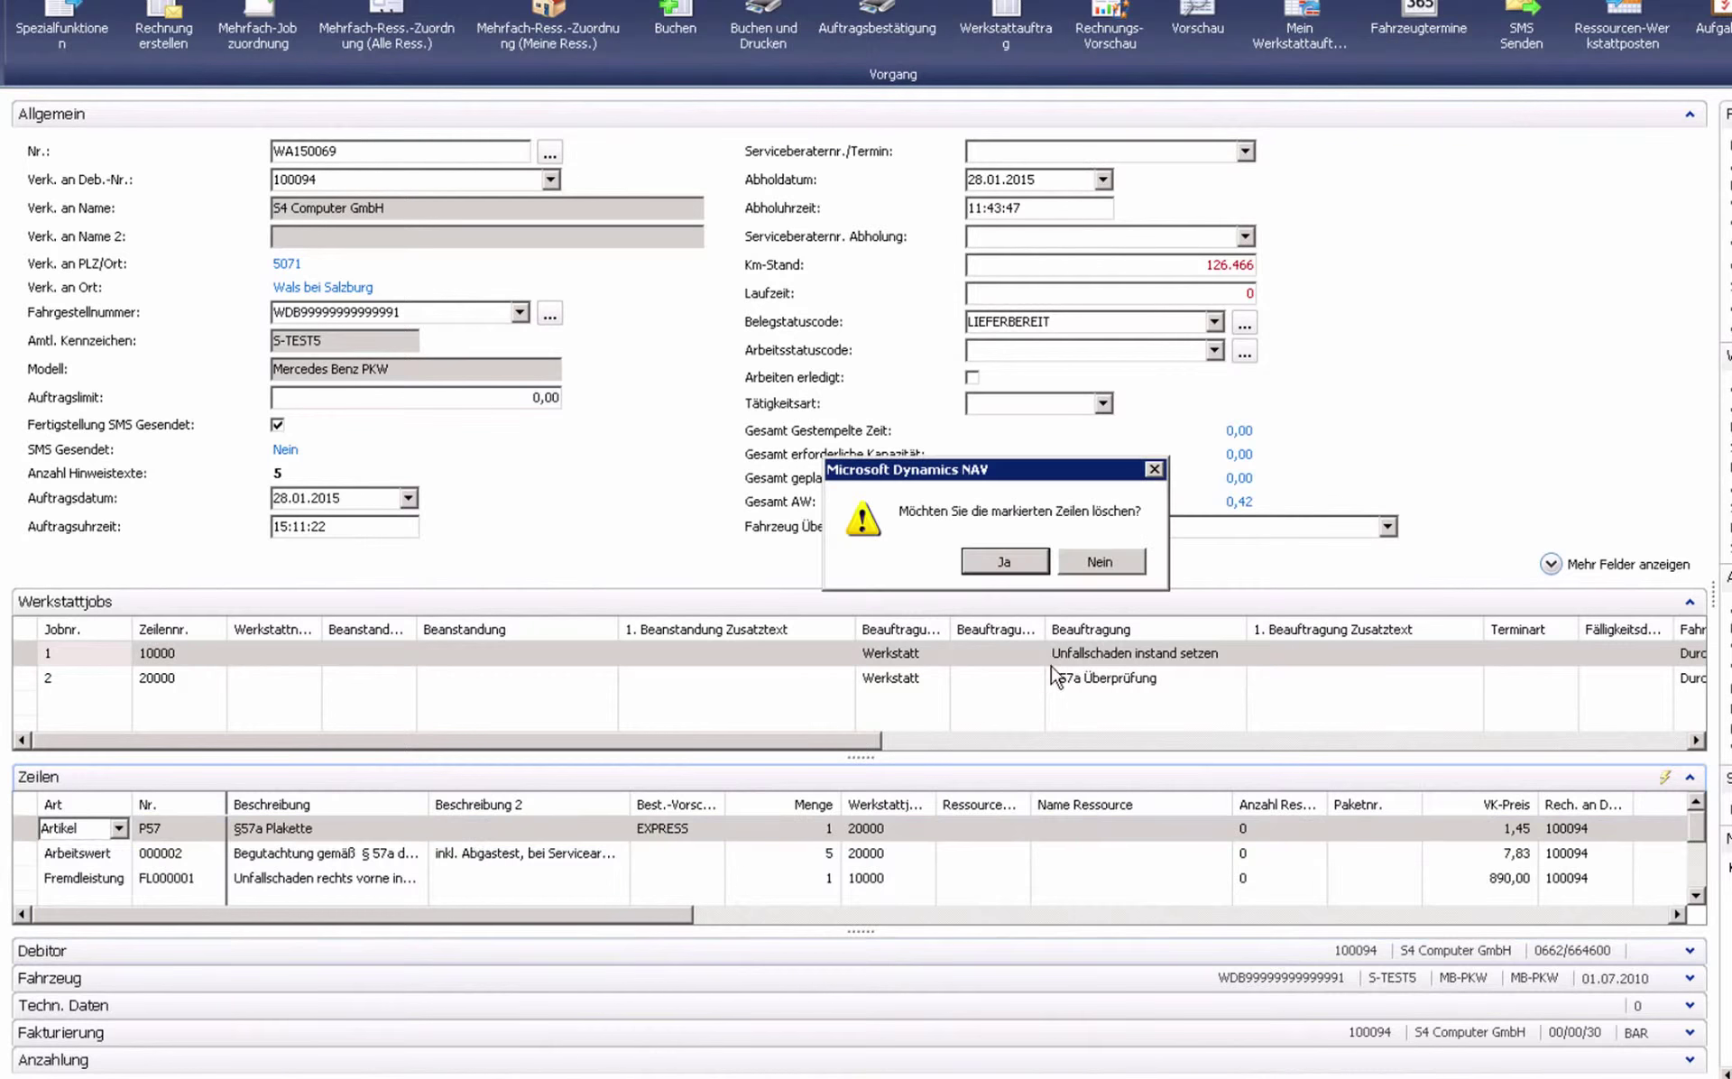
click(1008, 562)
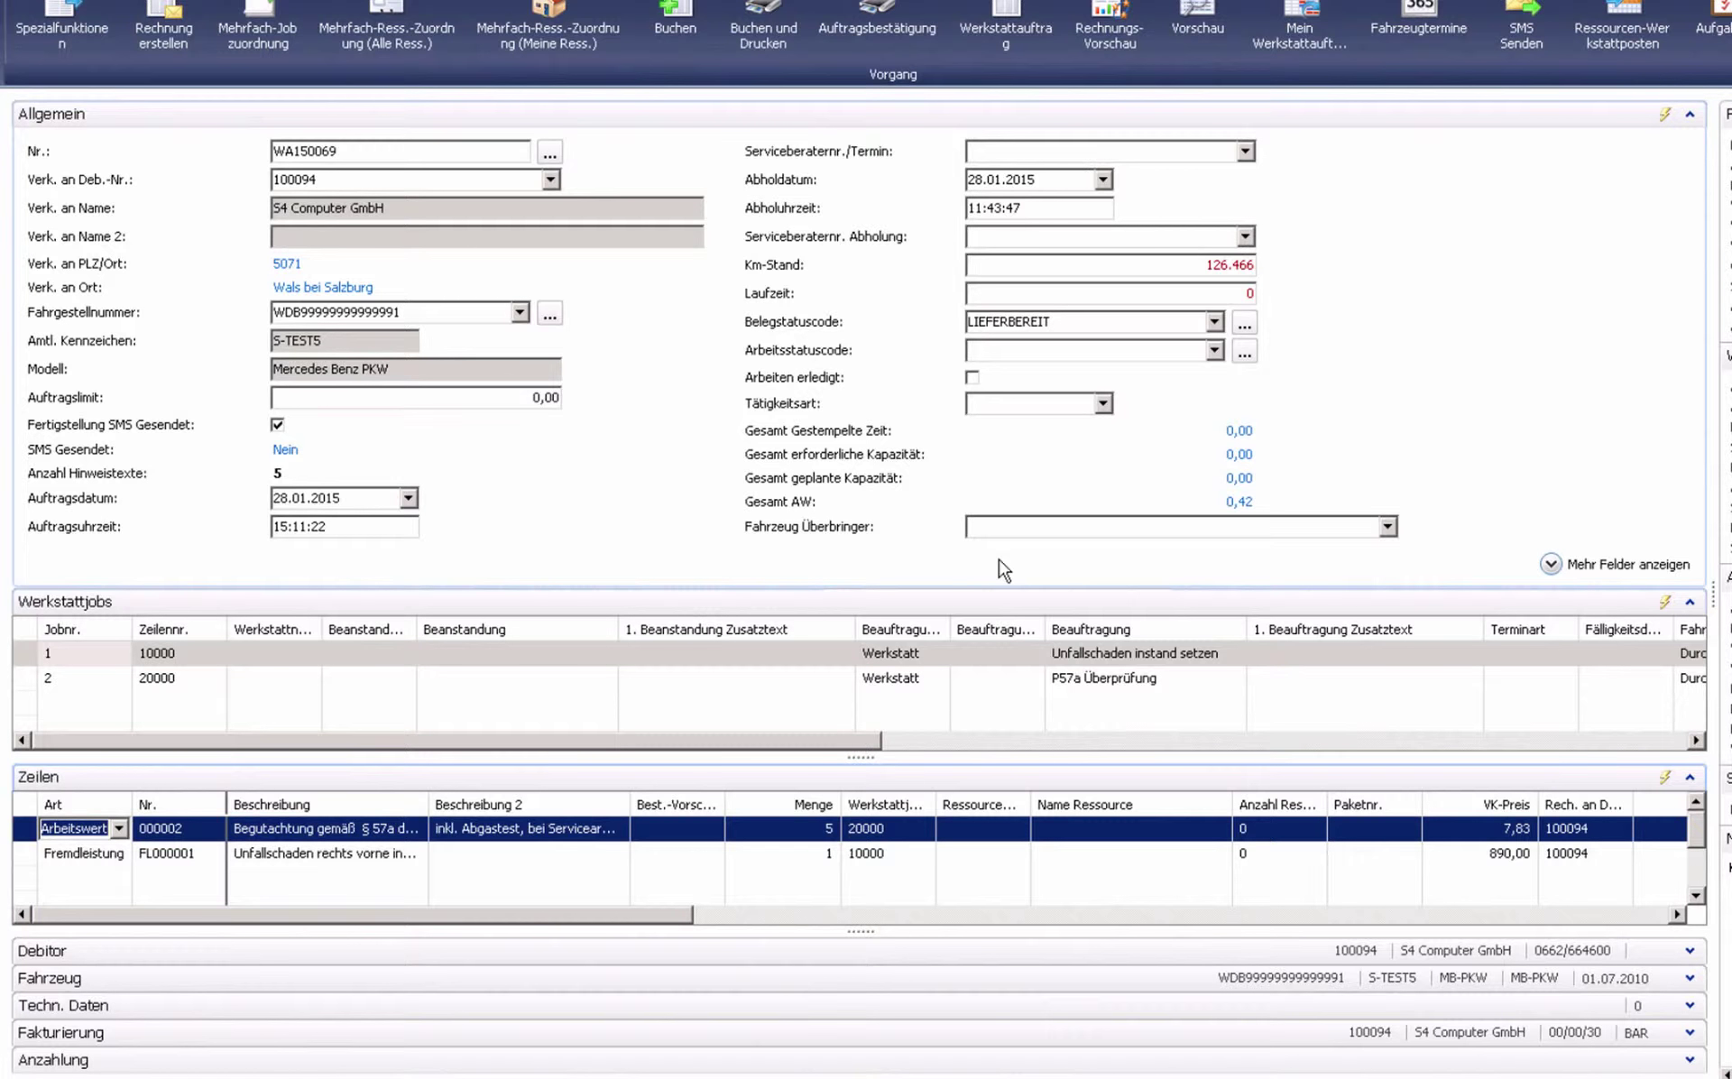
Add an order line with blank Art, Beschreibung "Negativgutachten" and Beschreibung 2 "Bremse vorne muss erneuert werden".
click(50, 879)
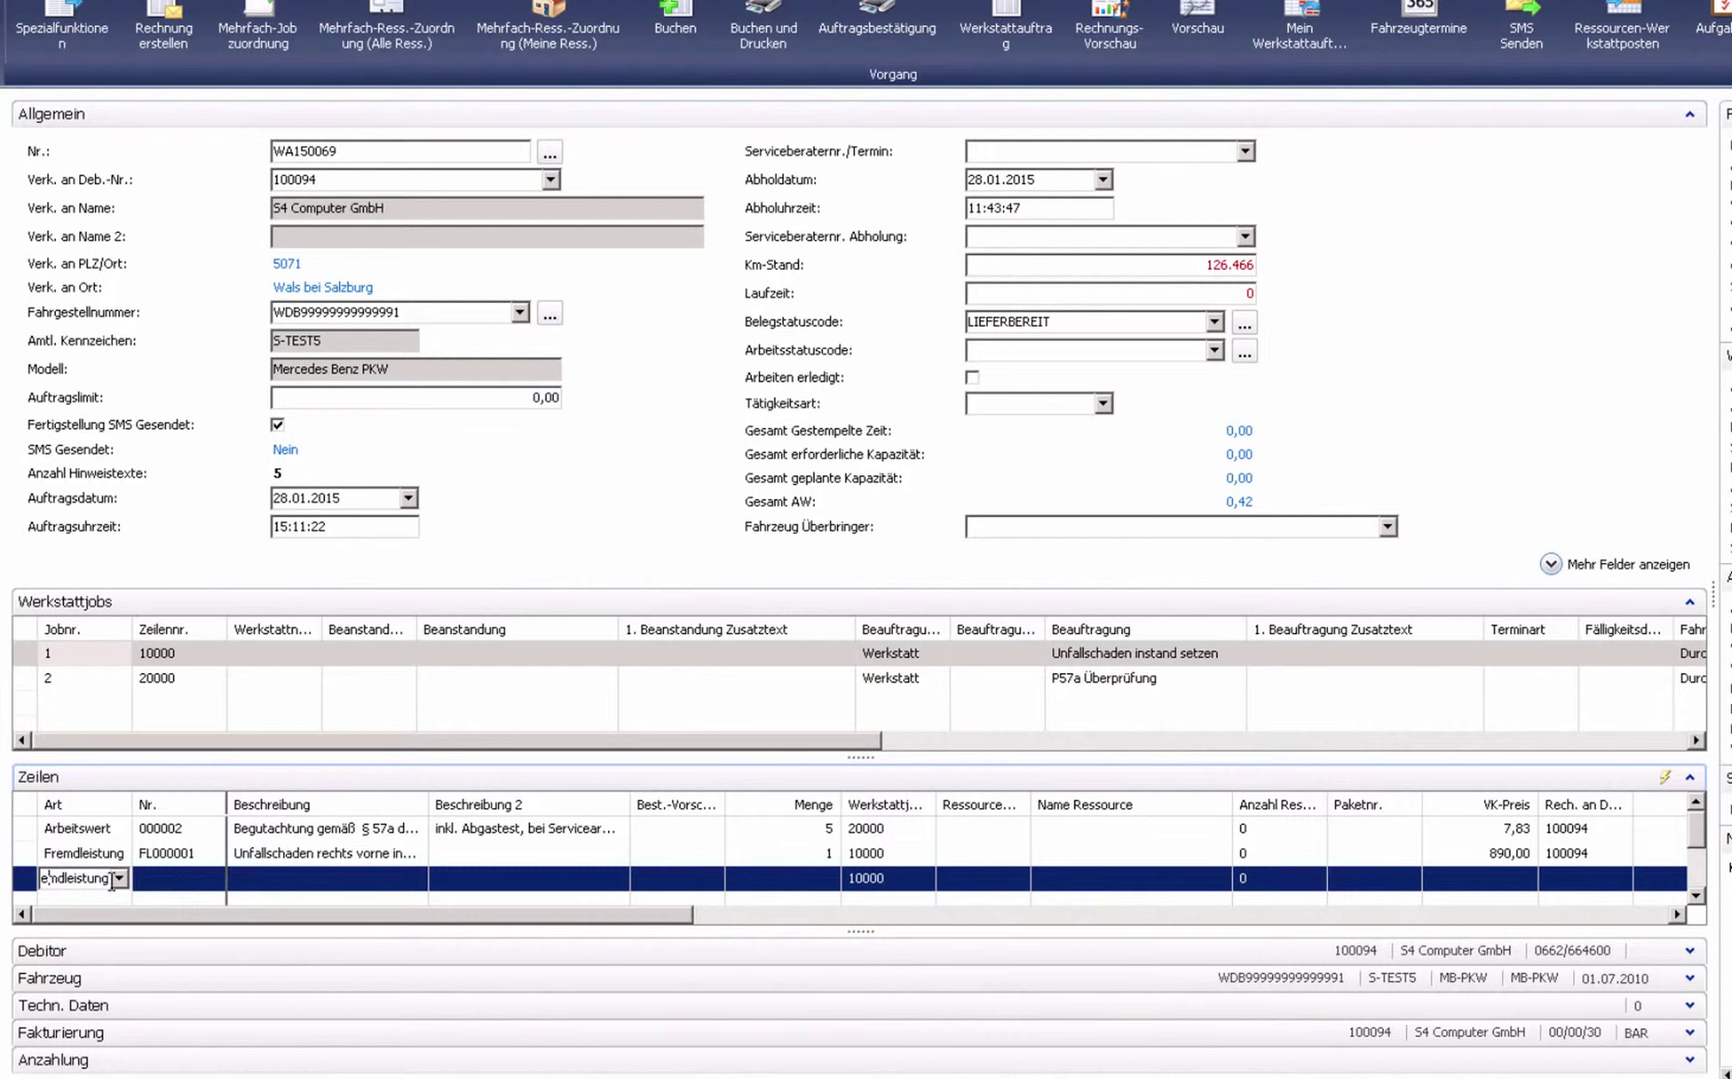
click(117, 879)
click(86, 900)
click(282, 874)
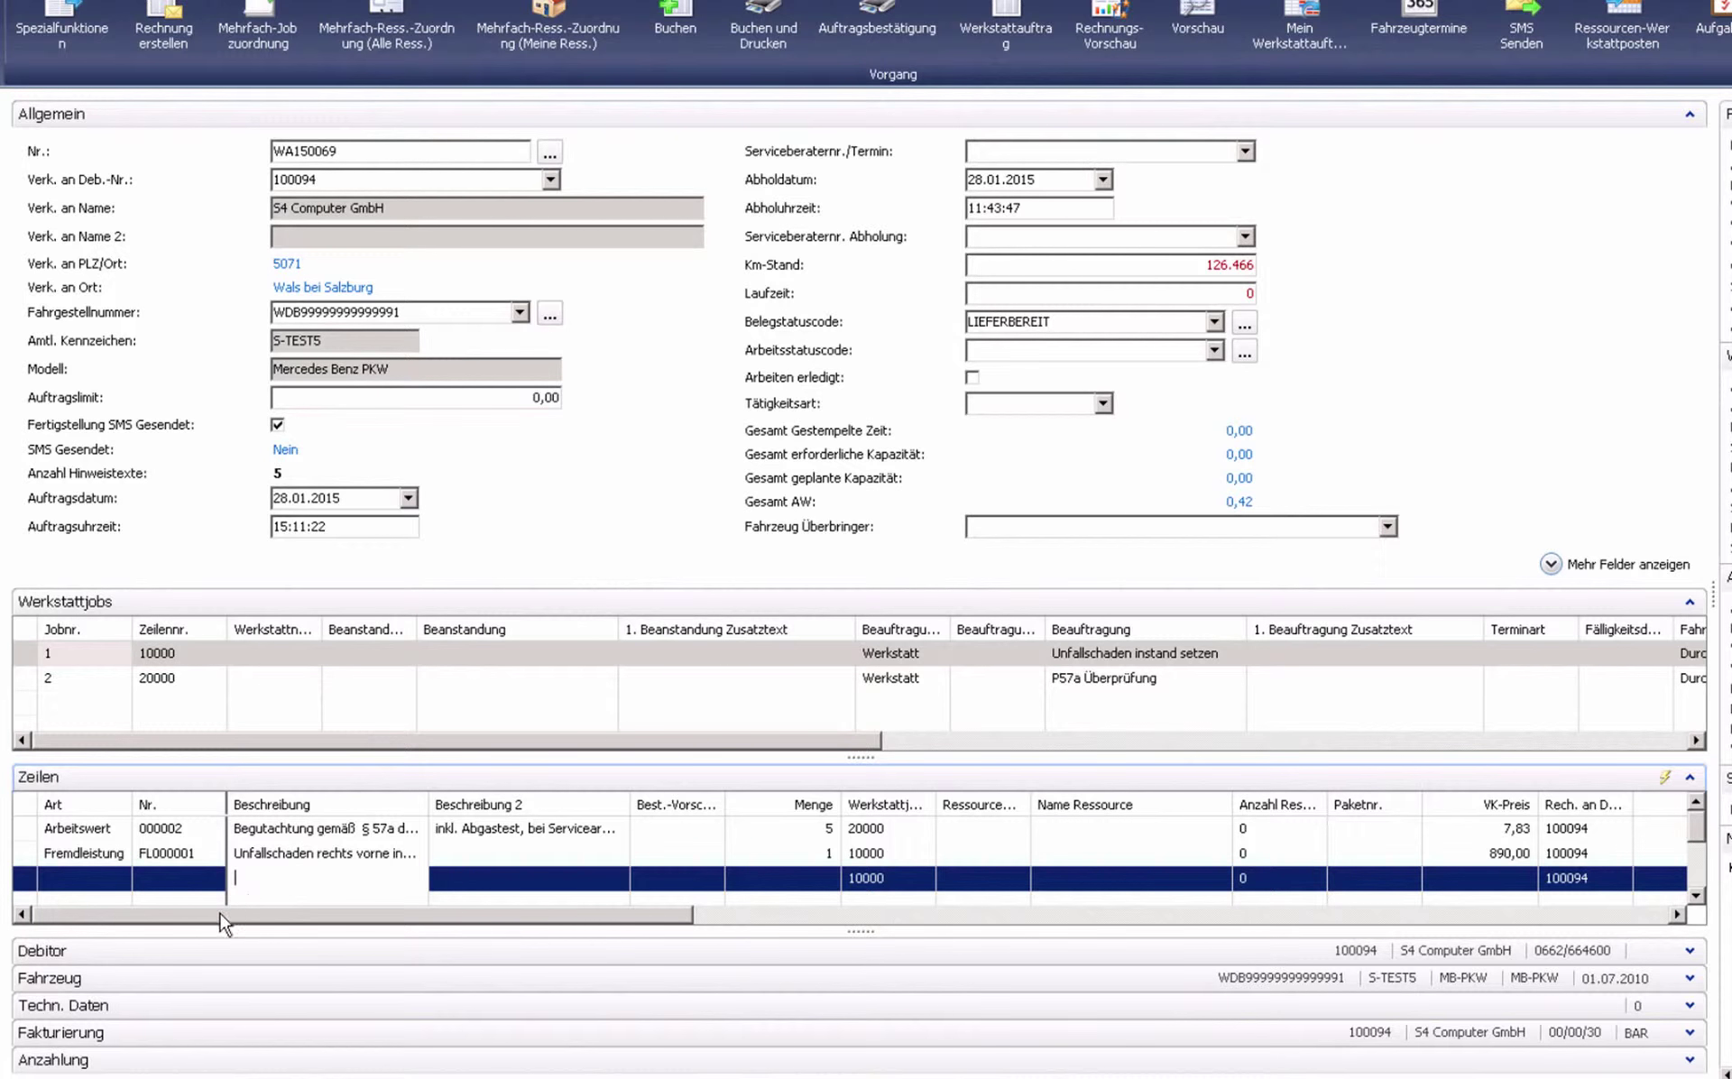
text(Negativgutachten)
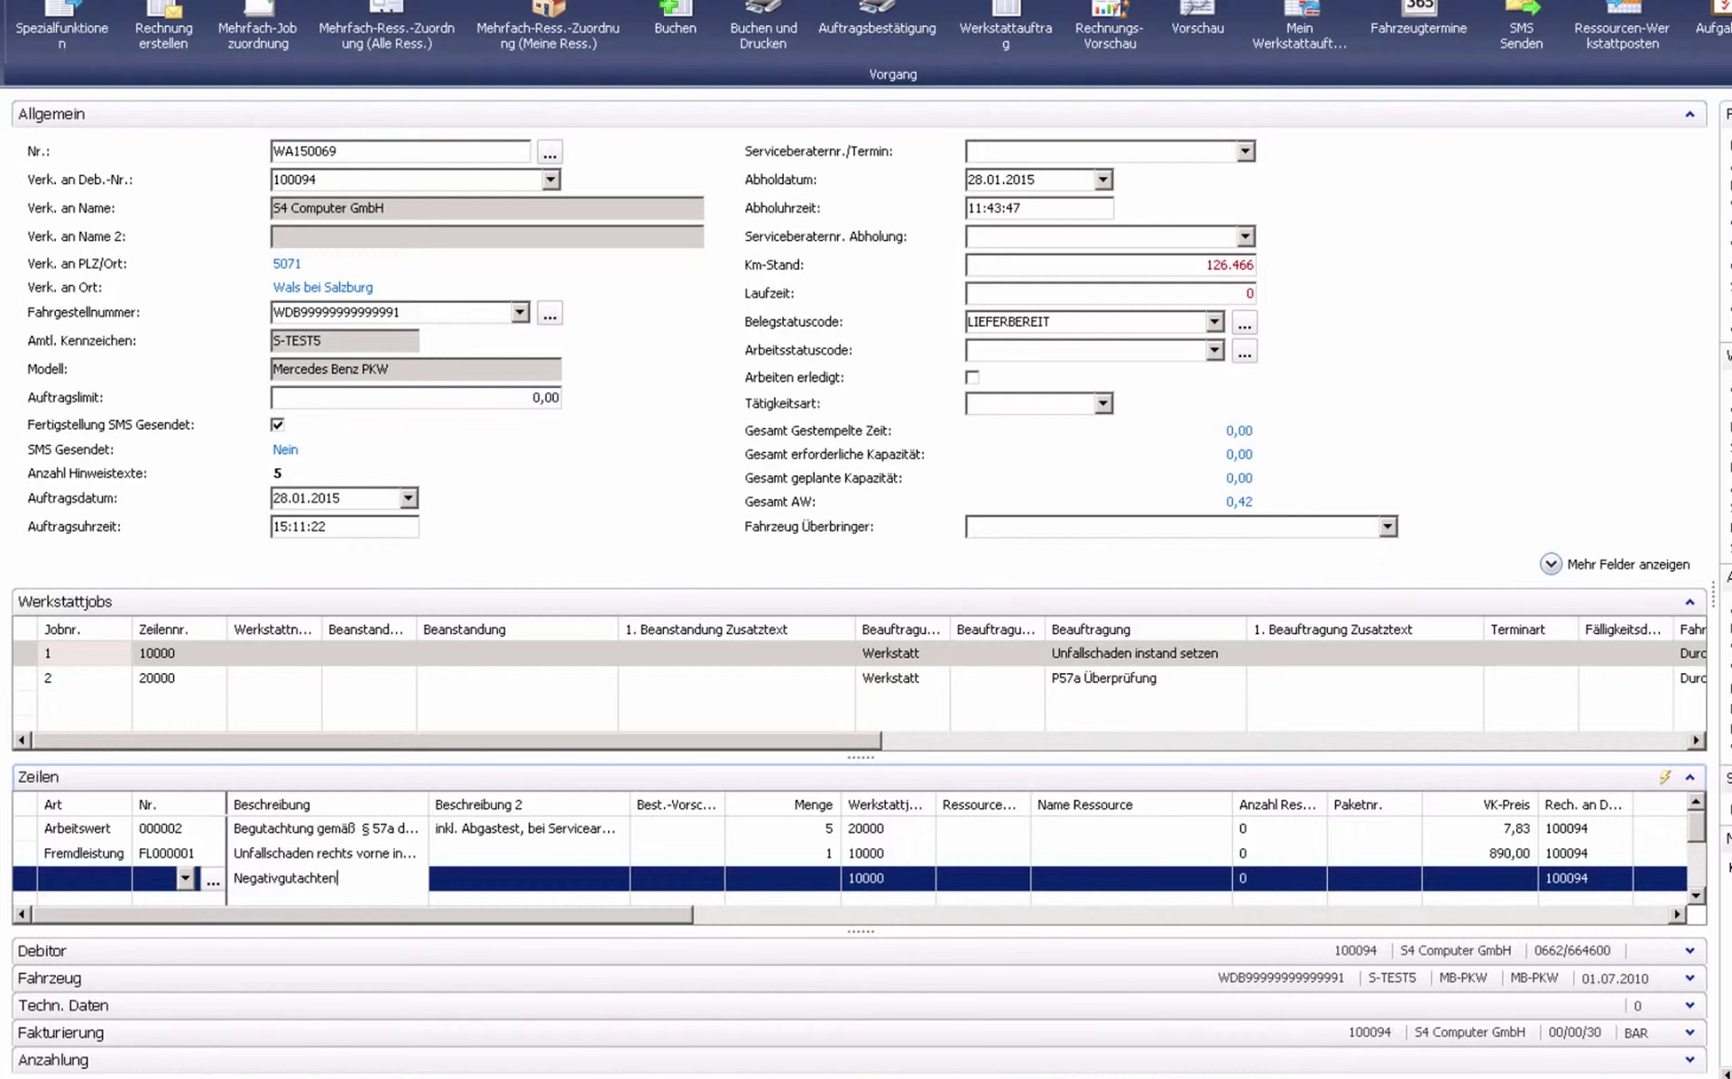
key(Tab)
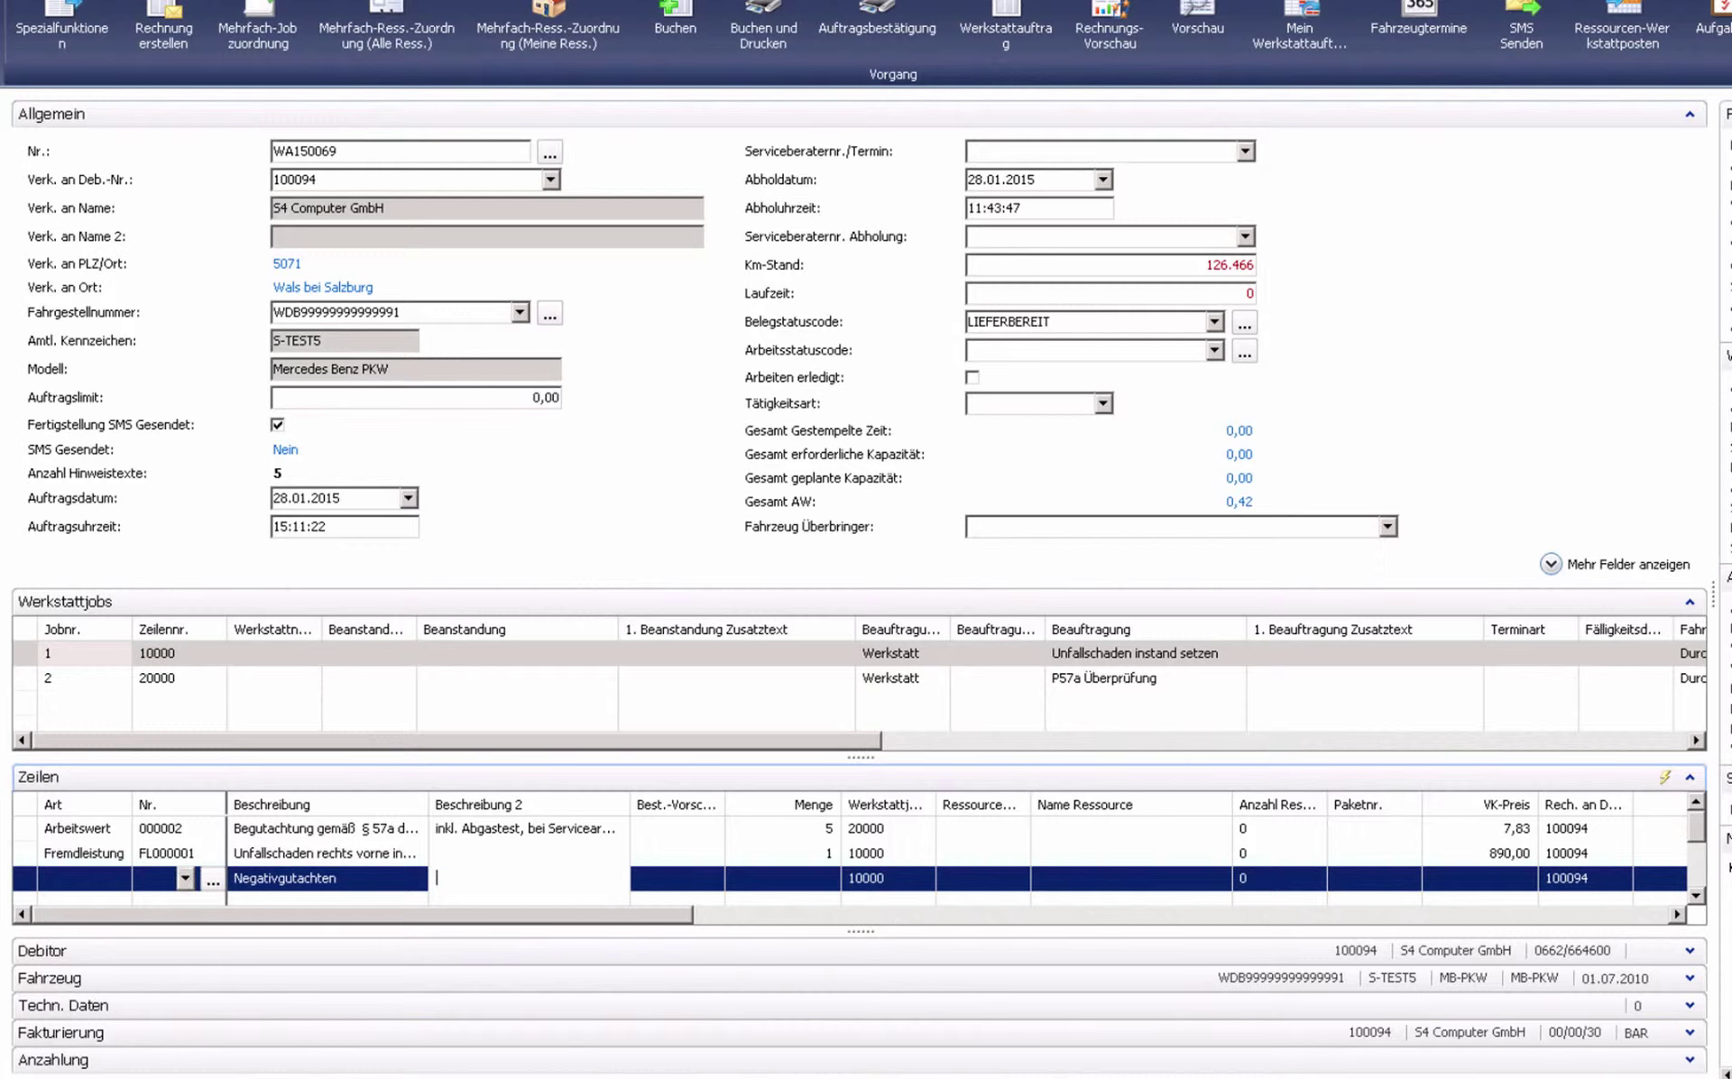
key(ctrl+v)
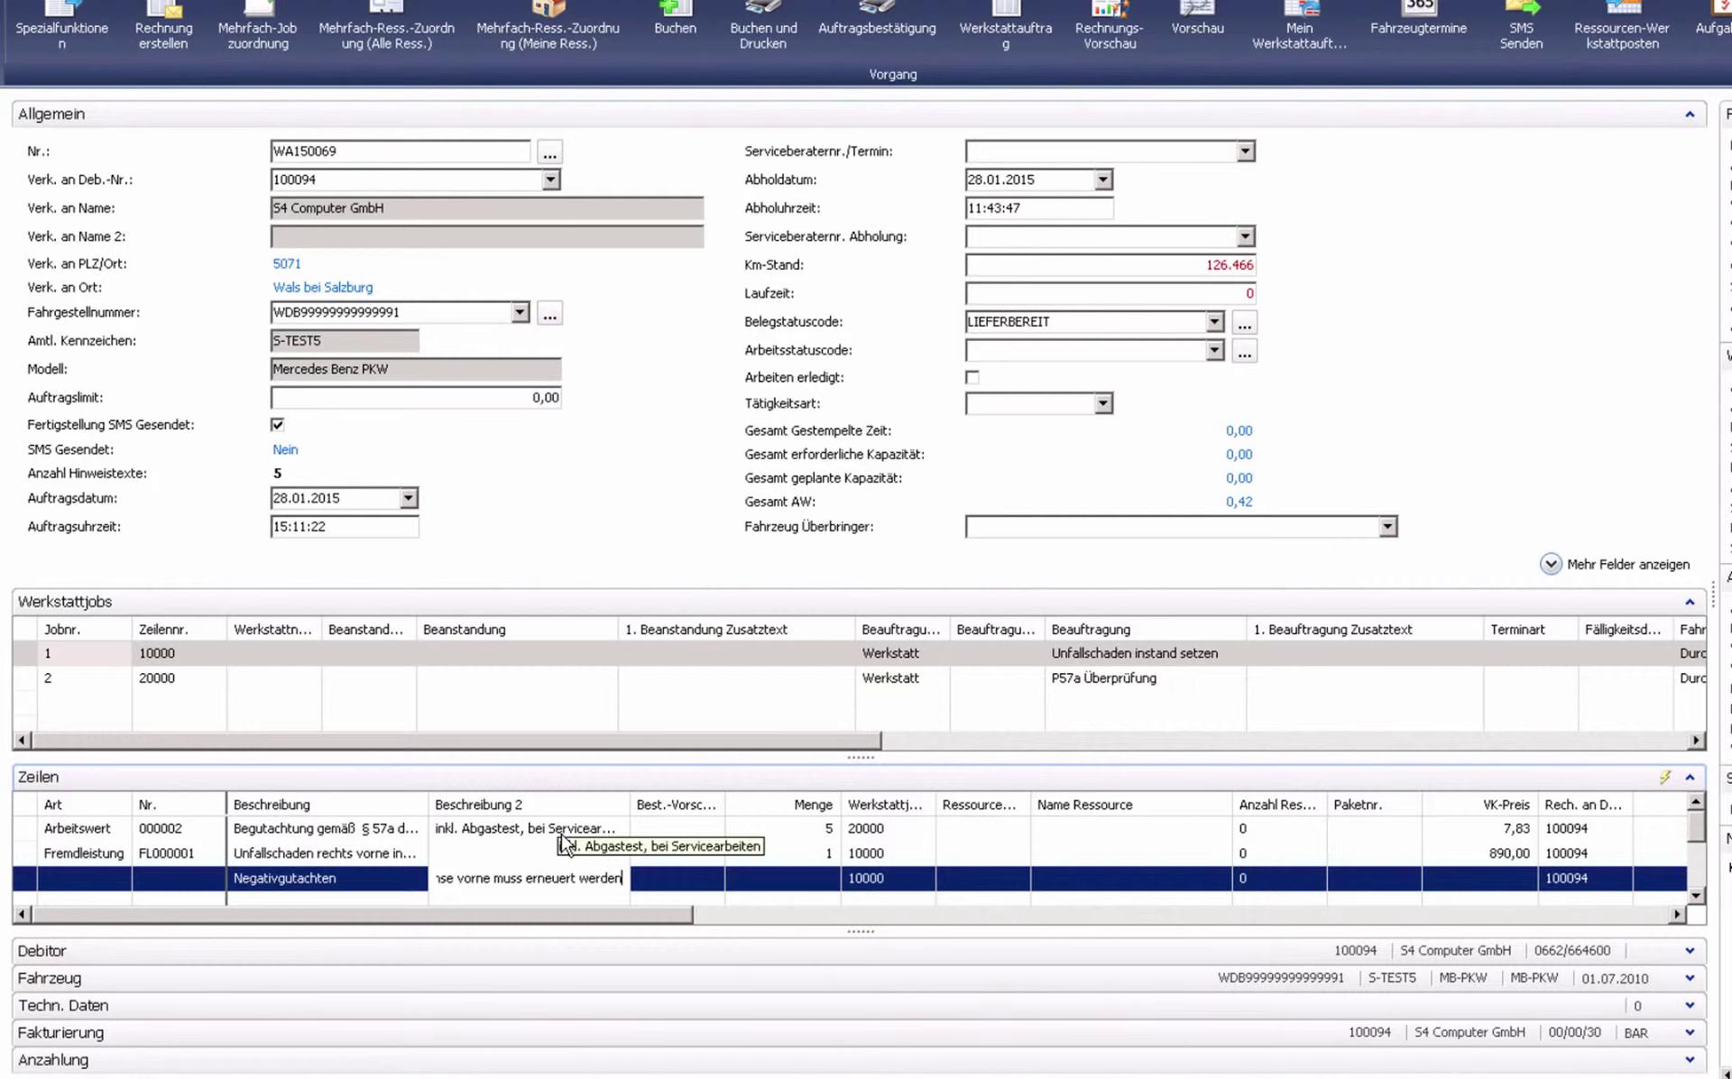
key(Tab)
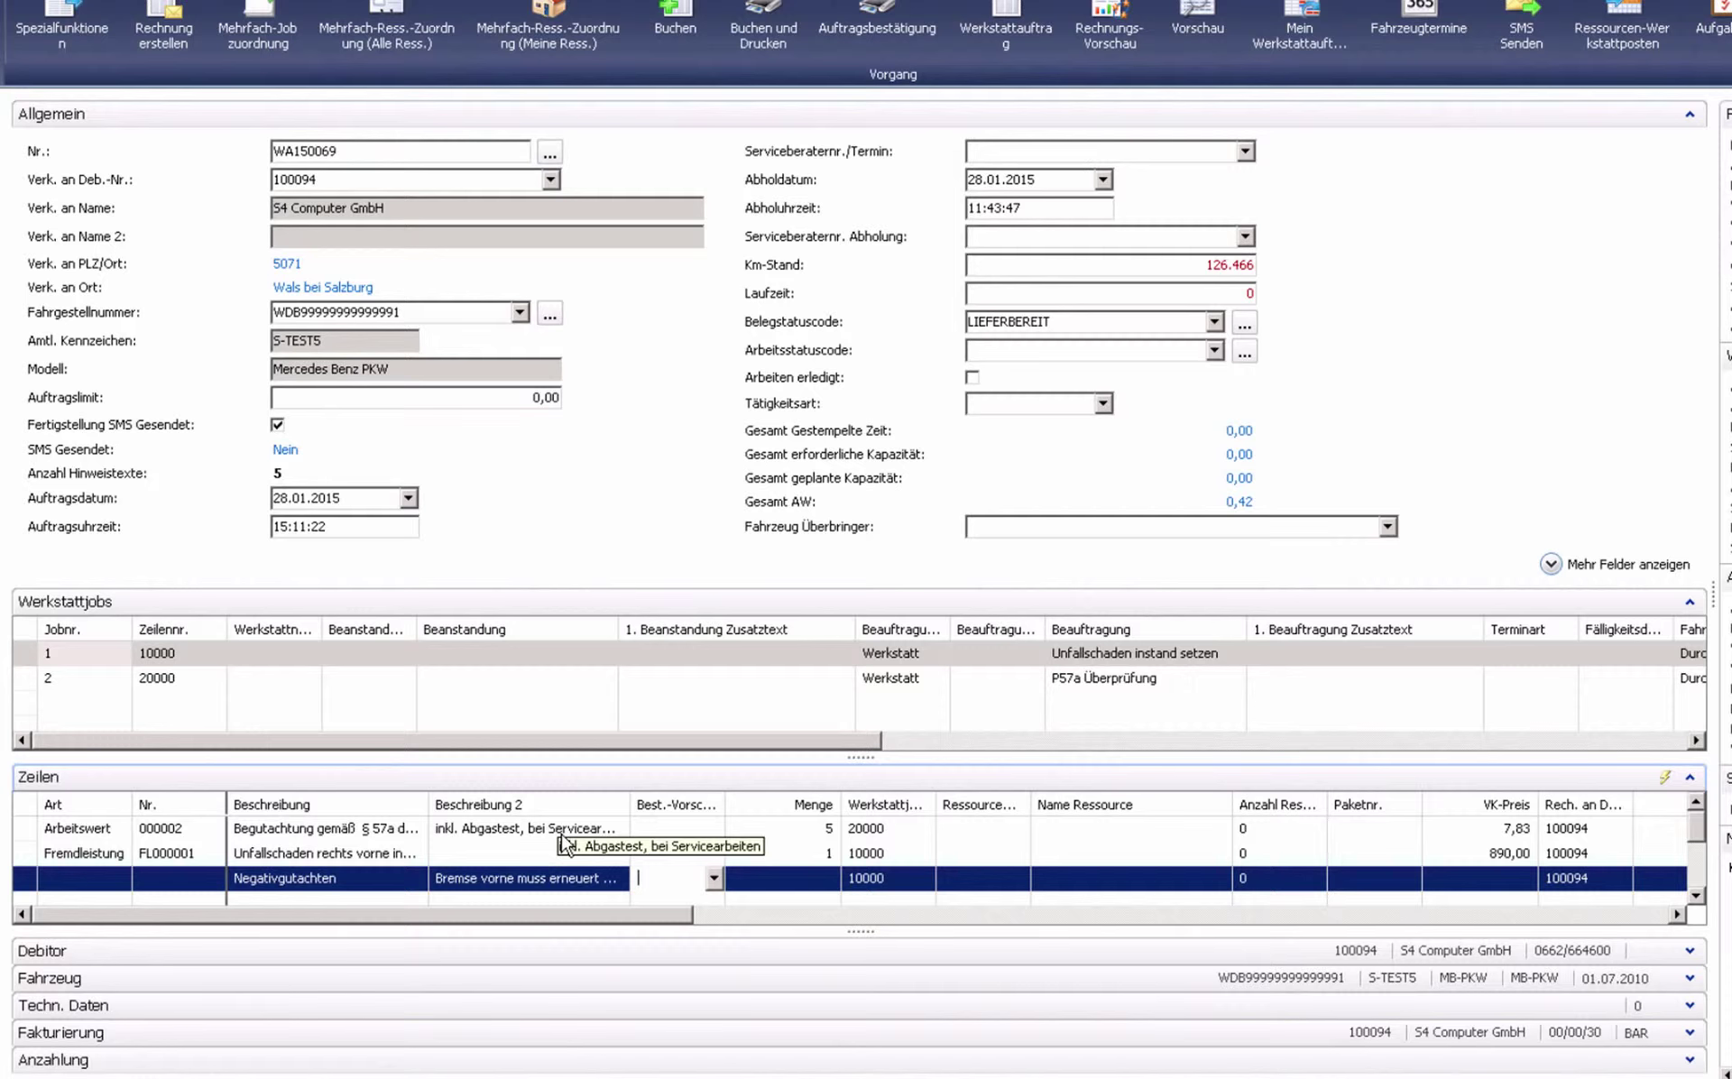
Assign the Negativgutachten text line to workshop job line 20000, "P57a Überprüfung".
key(Tab)
key(Tab)
text(2)
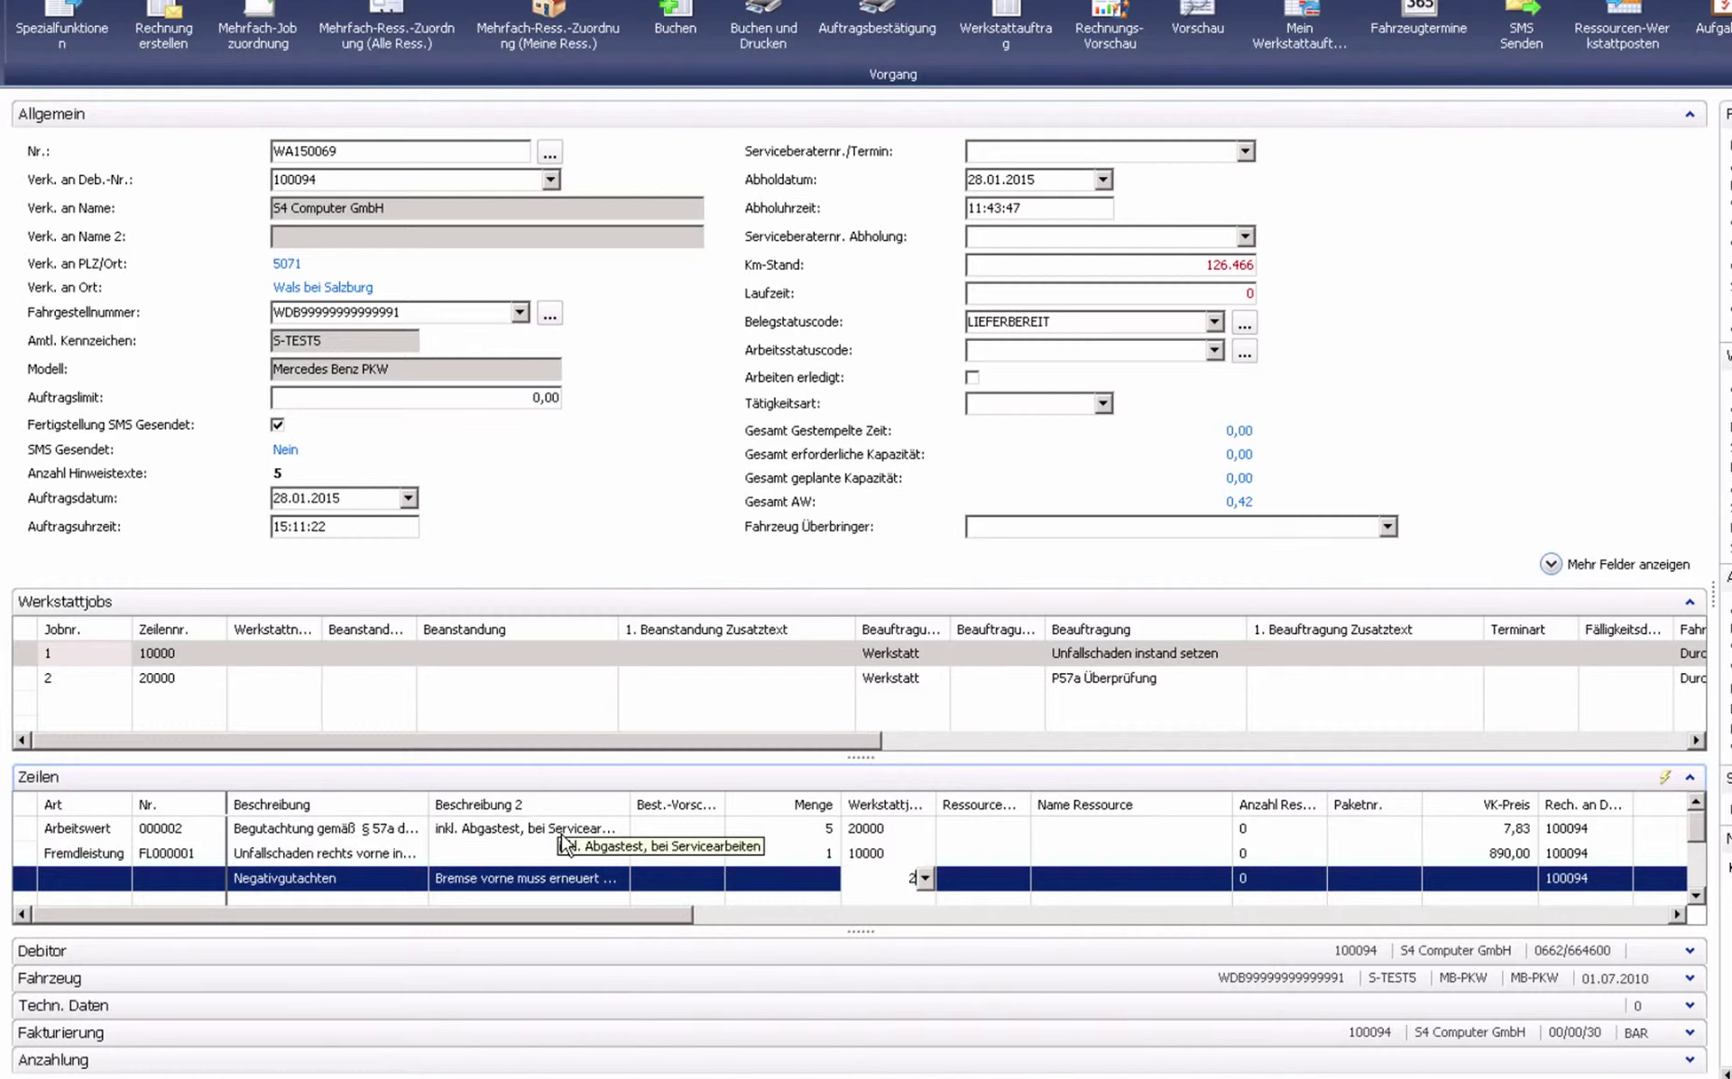
key(Tab)
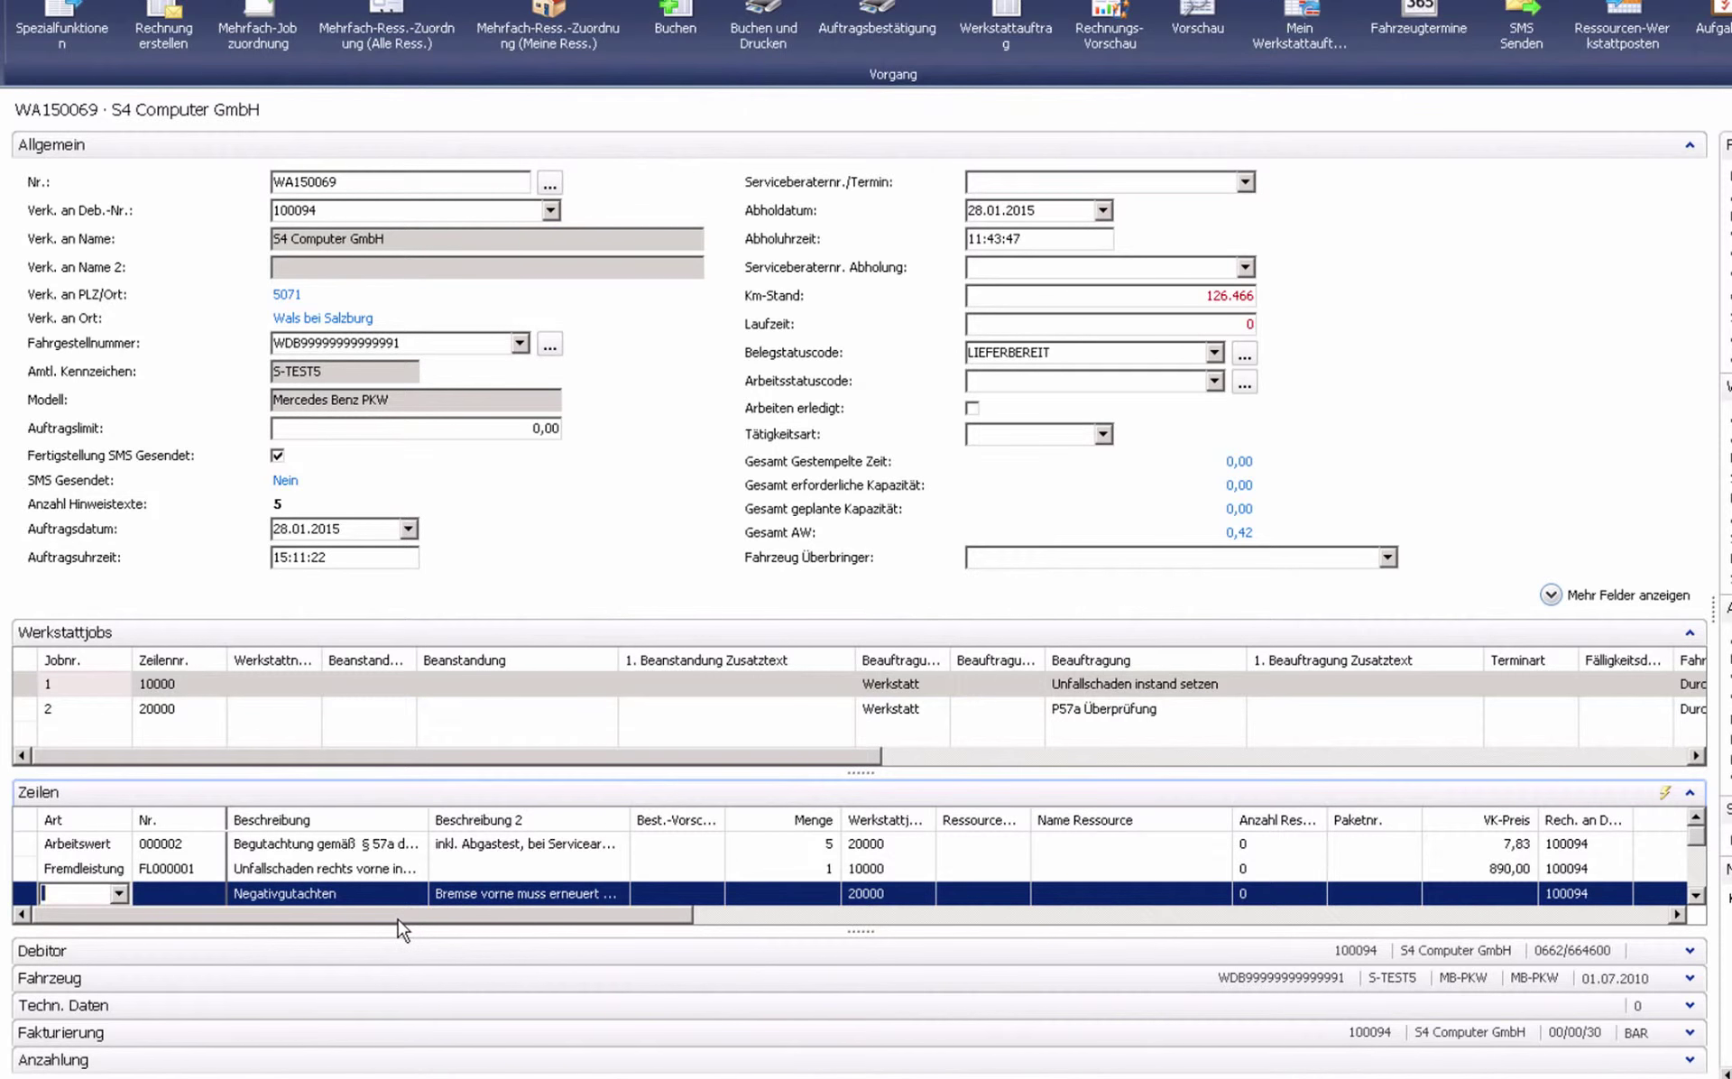
Set the Zeilenrabatt % of the Fremdleistung line to 10.
drag(402, 915, 913, 947)
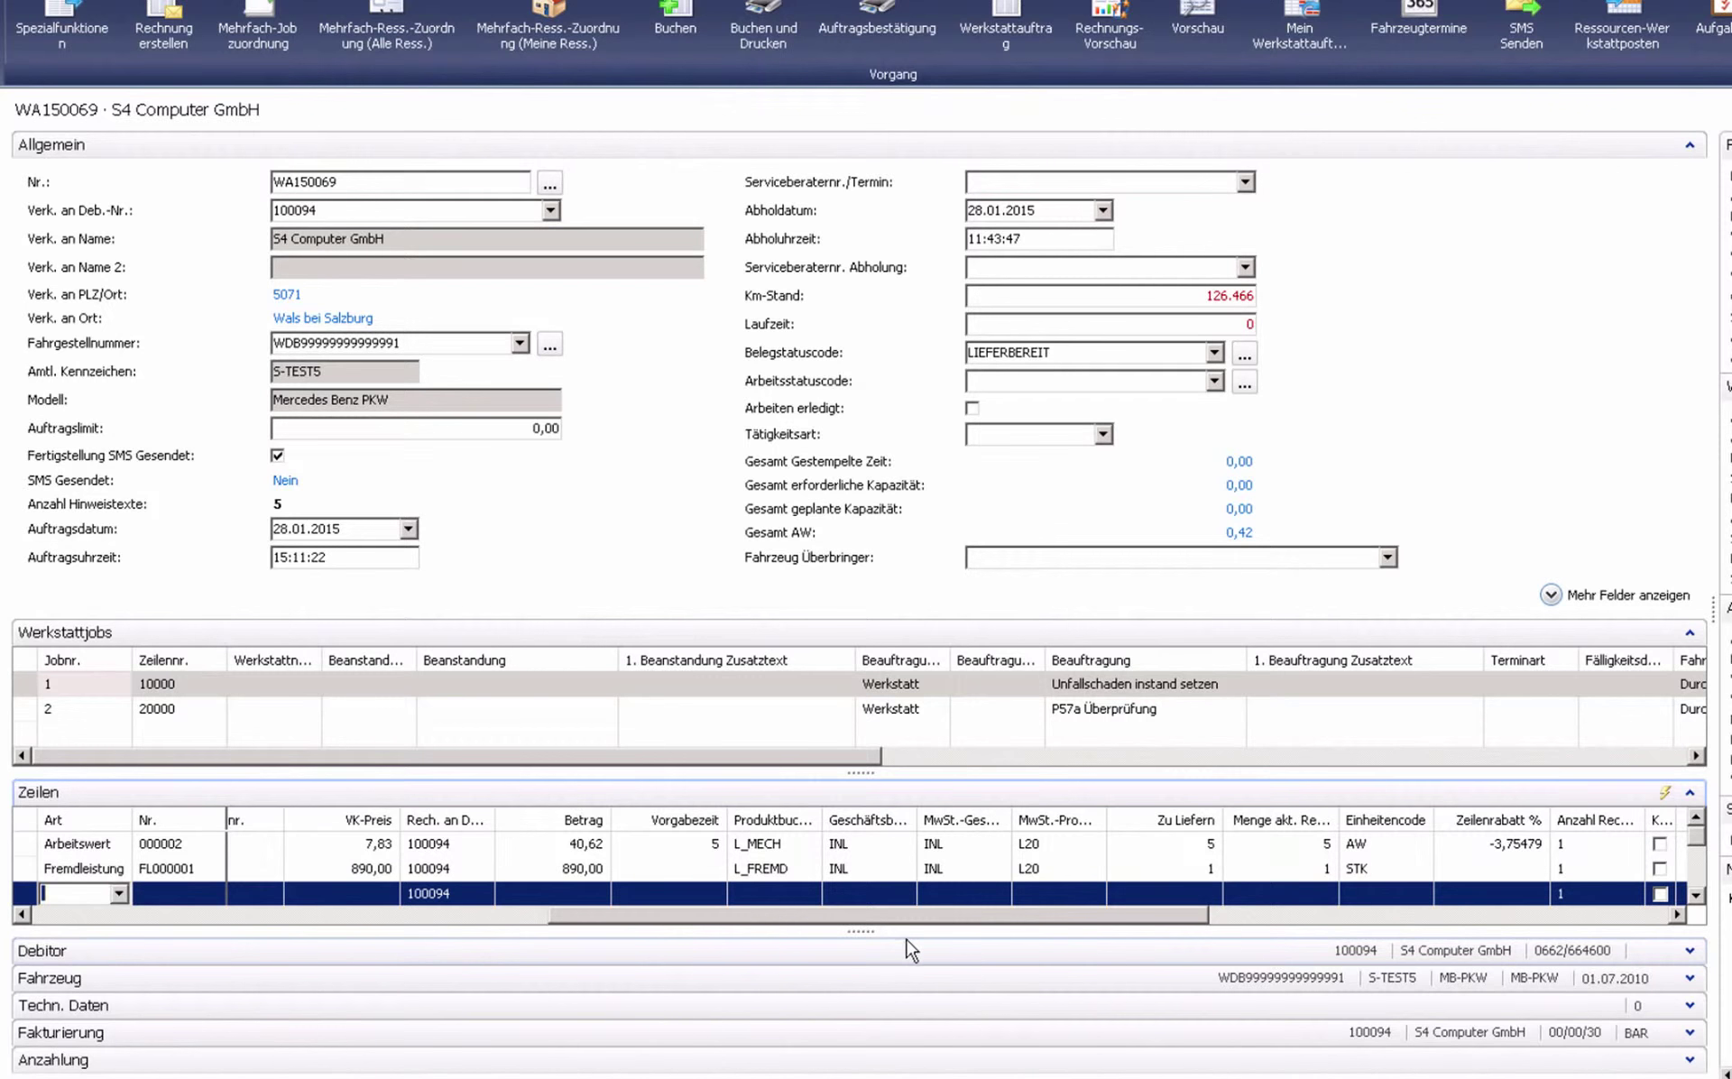
click(1463, 868)
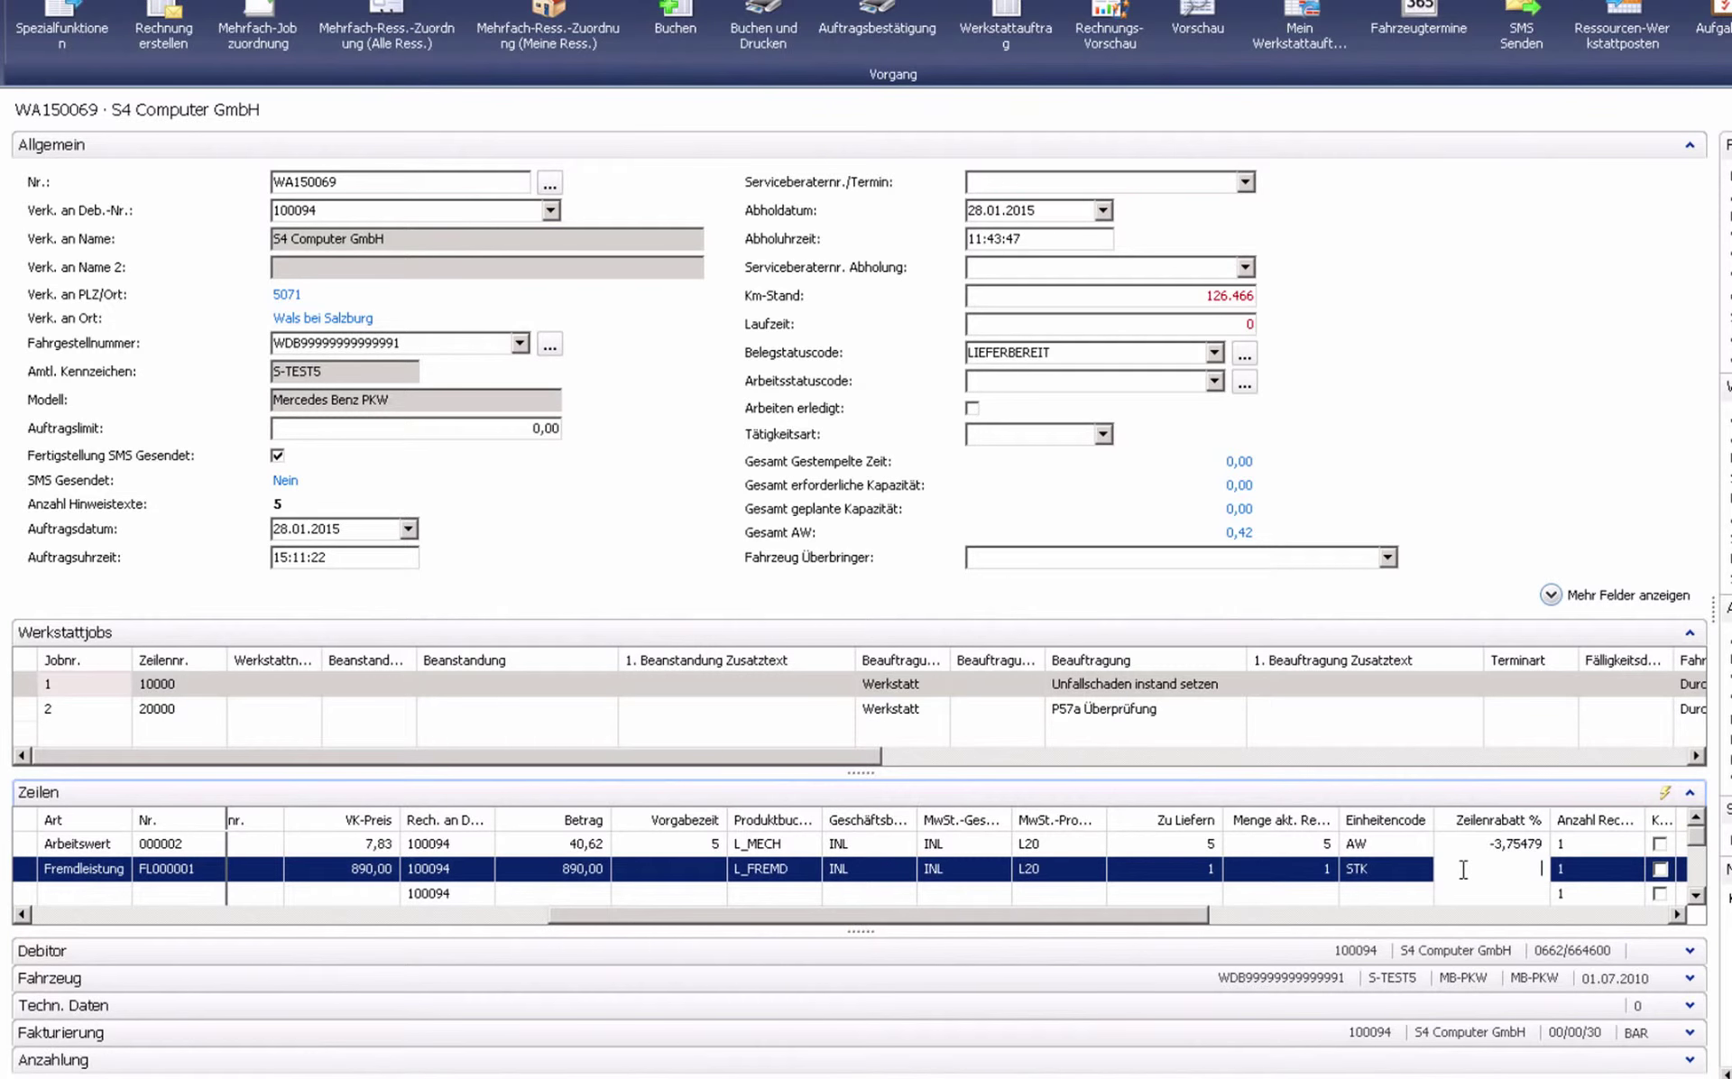
text(10)
key(Tab)
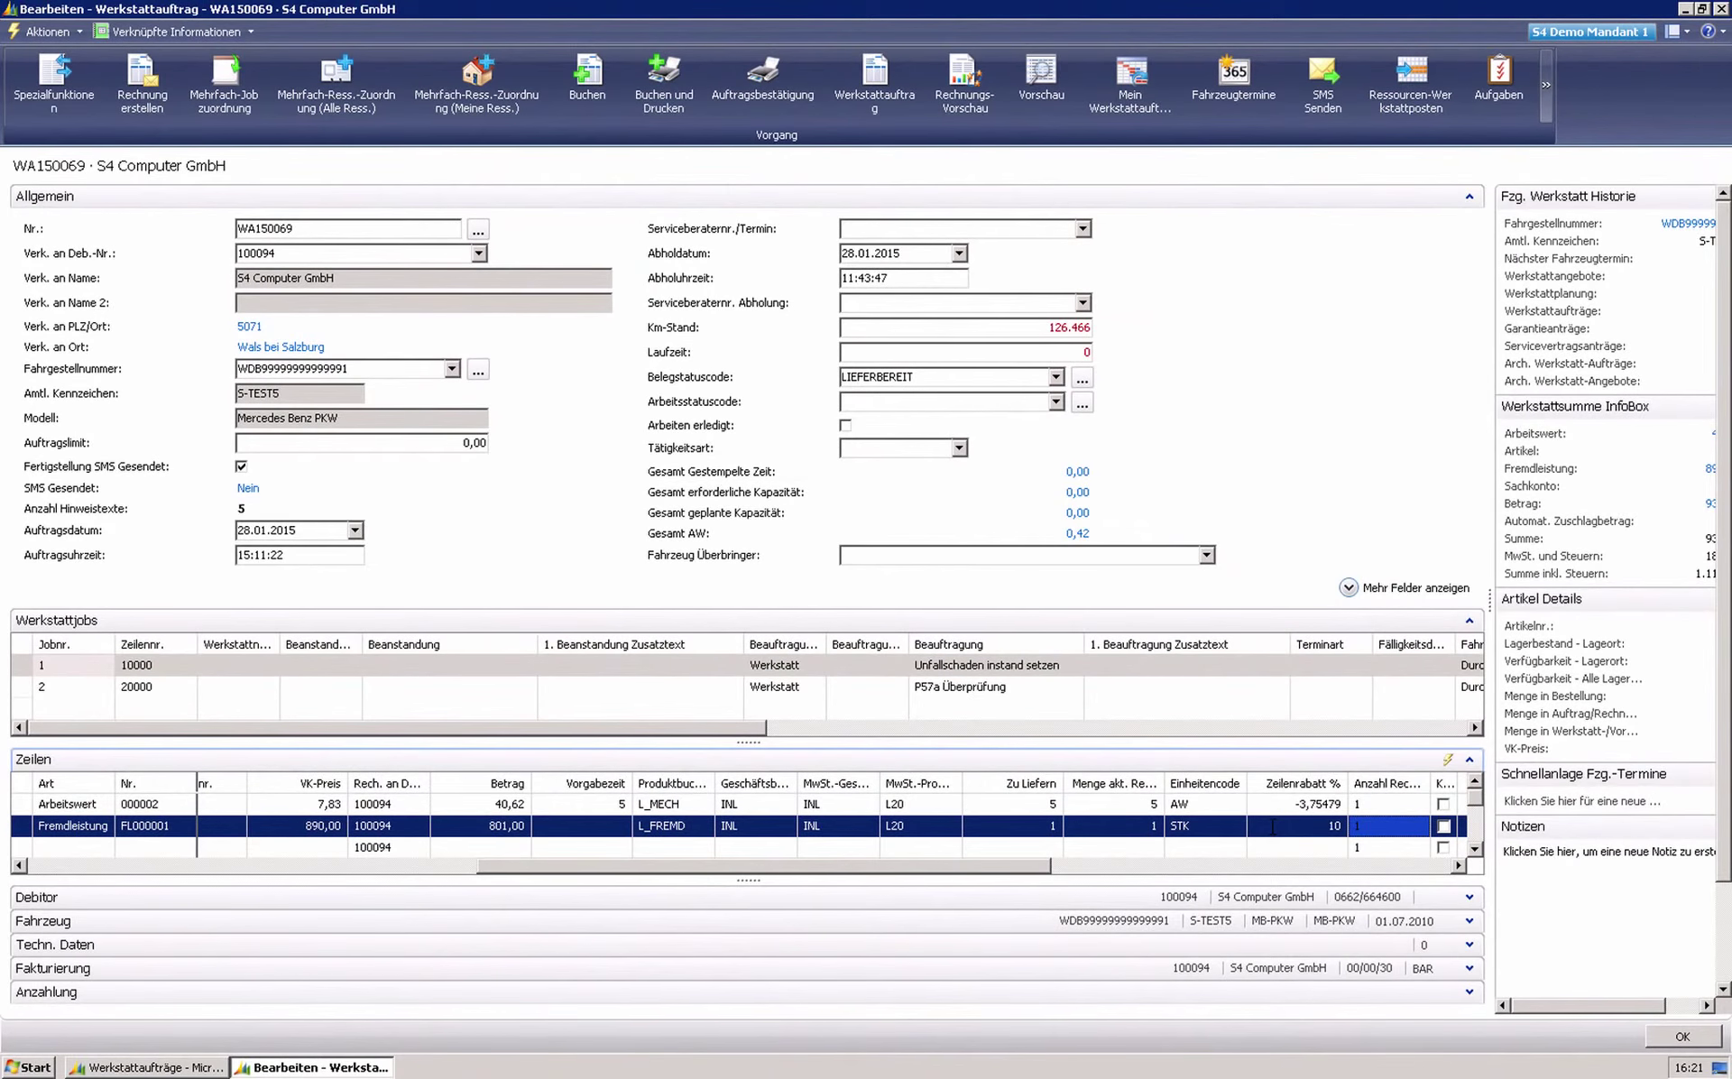
Preview the order's invoice (Rechnungs-Vorschau) with the existing print options and close the preview.
click(963, 115)
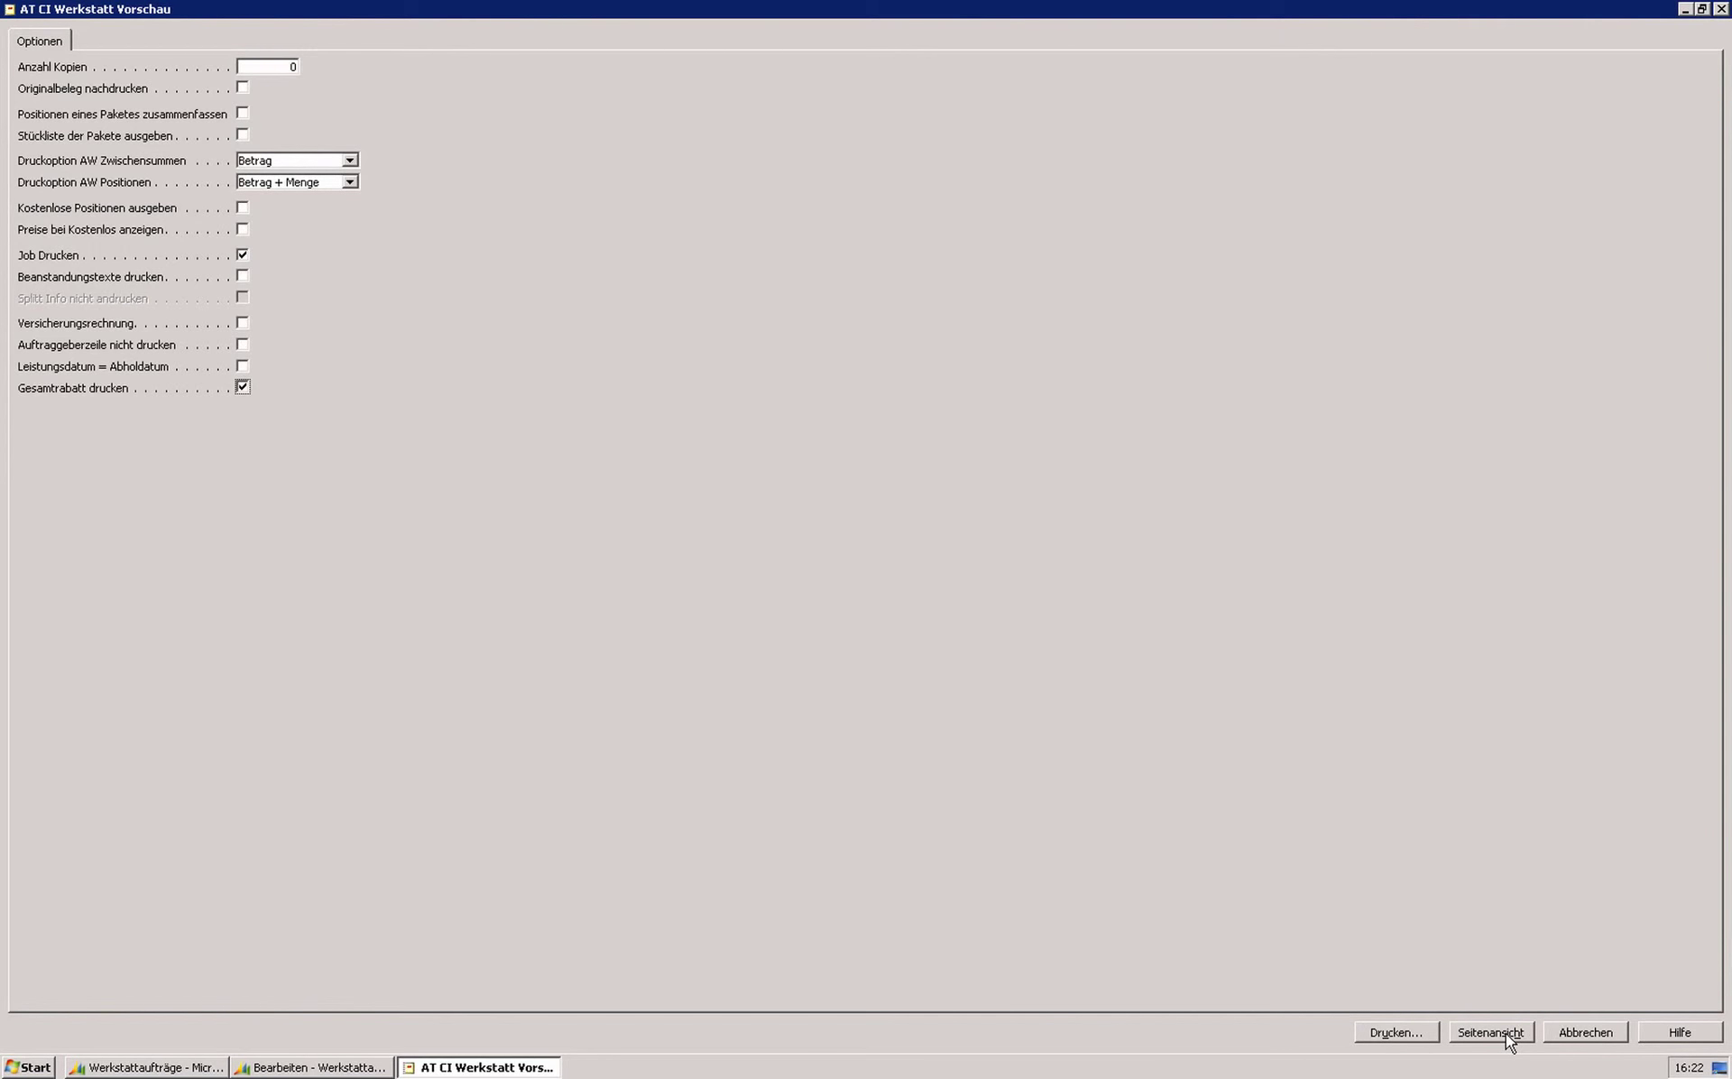
click(1489, 1032)
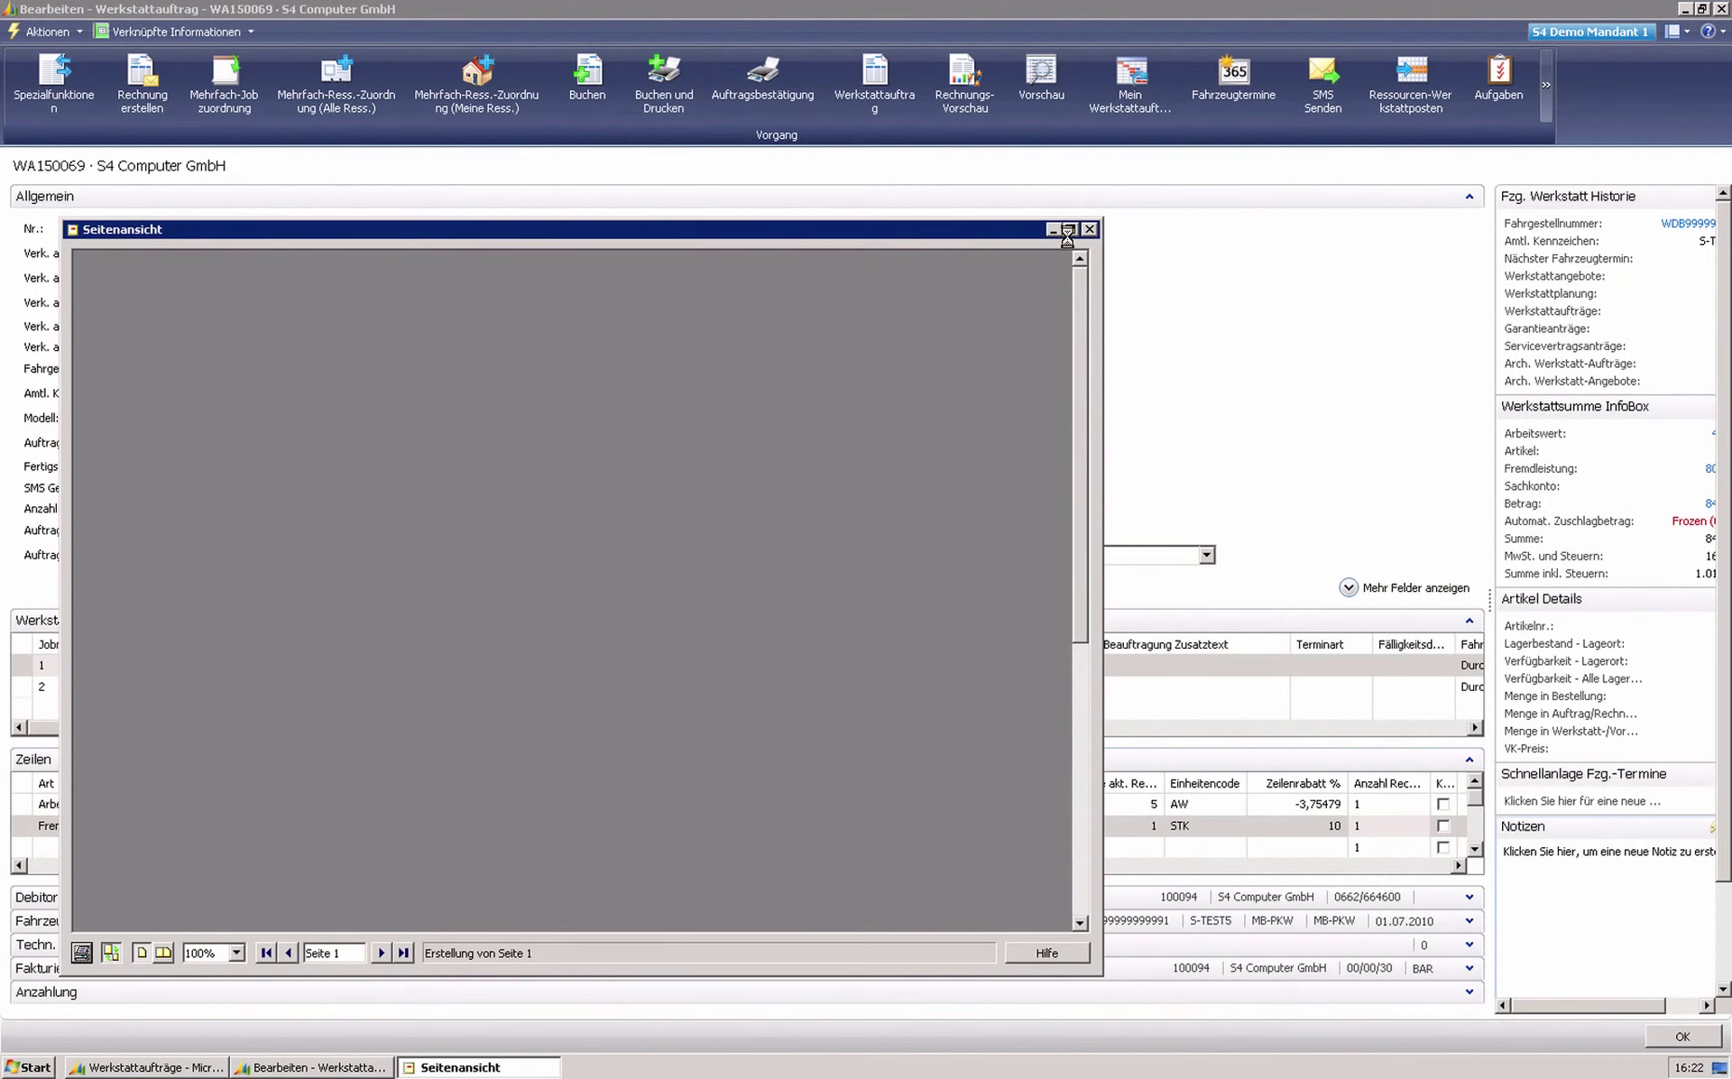
click(1069, 229)
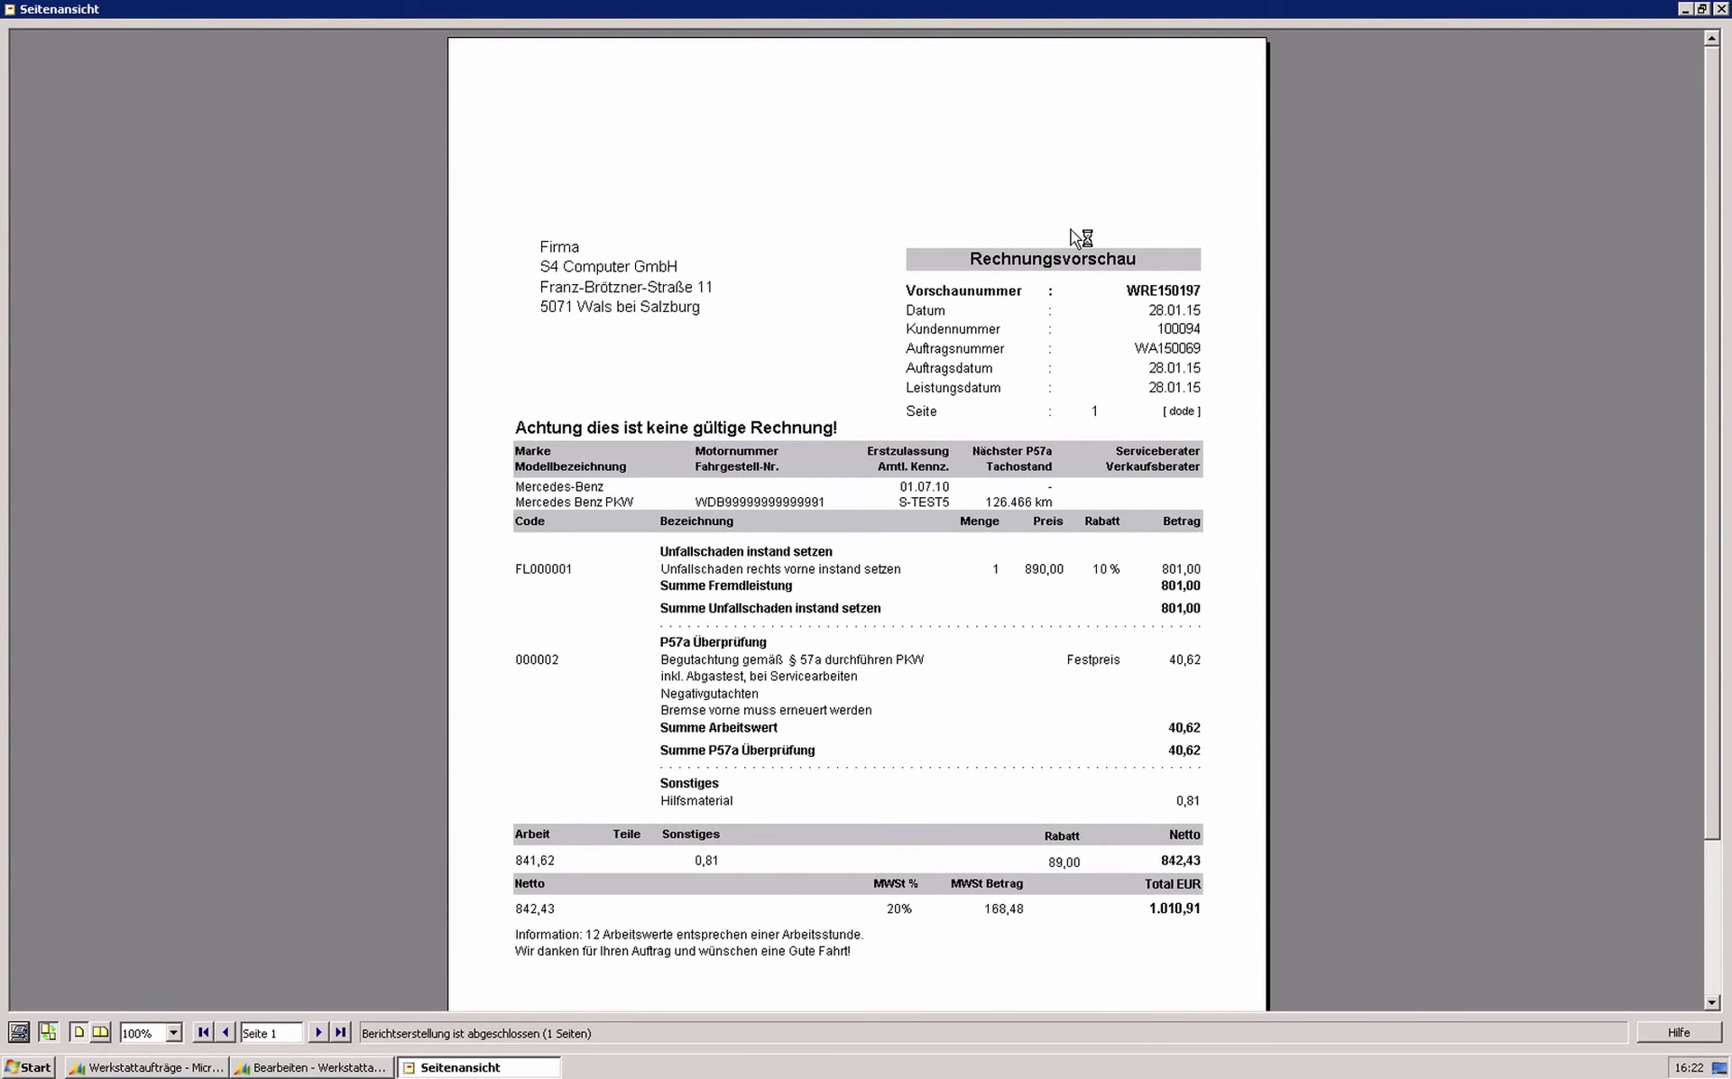
key(Escape)
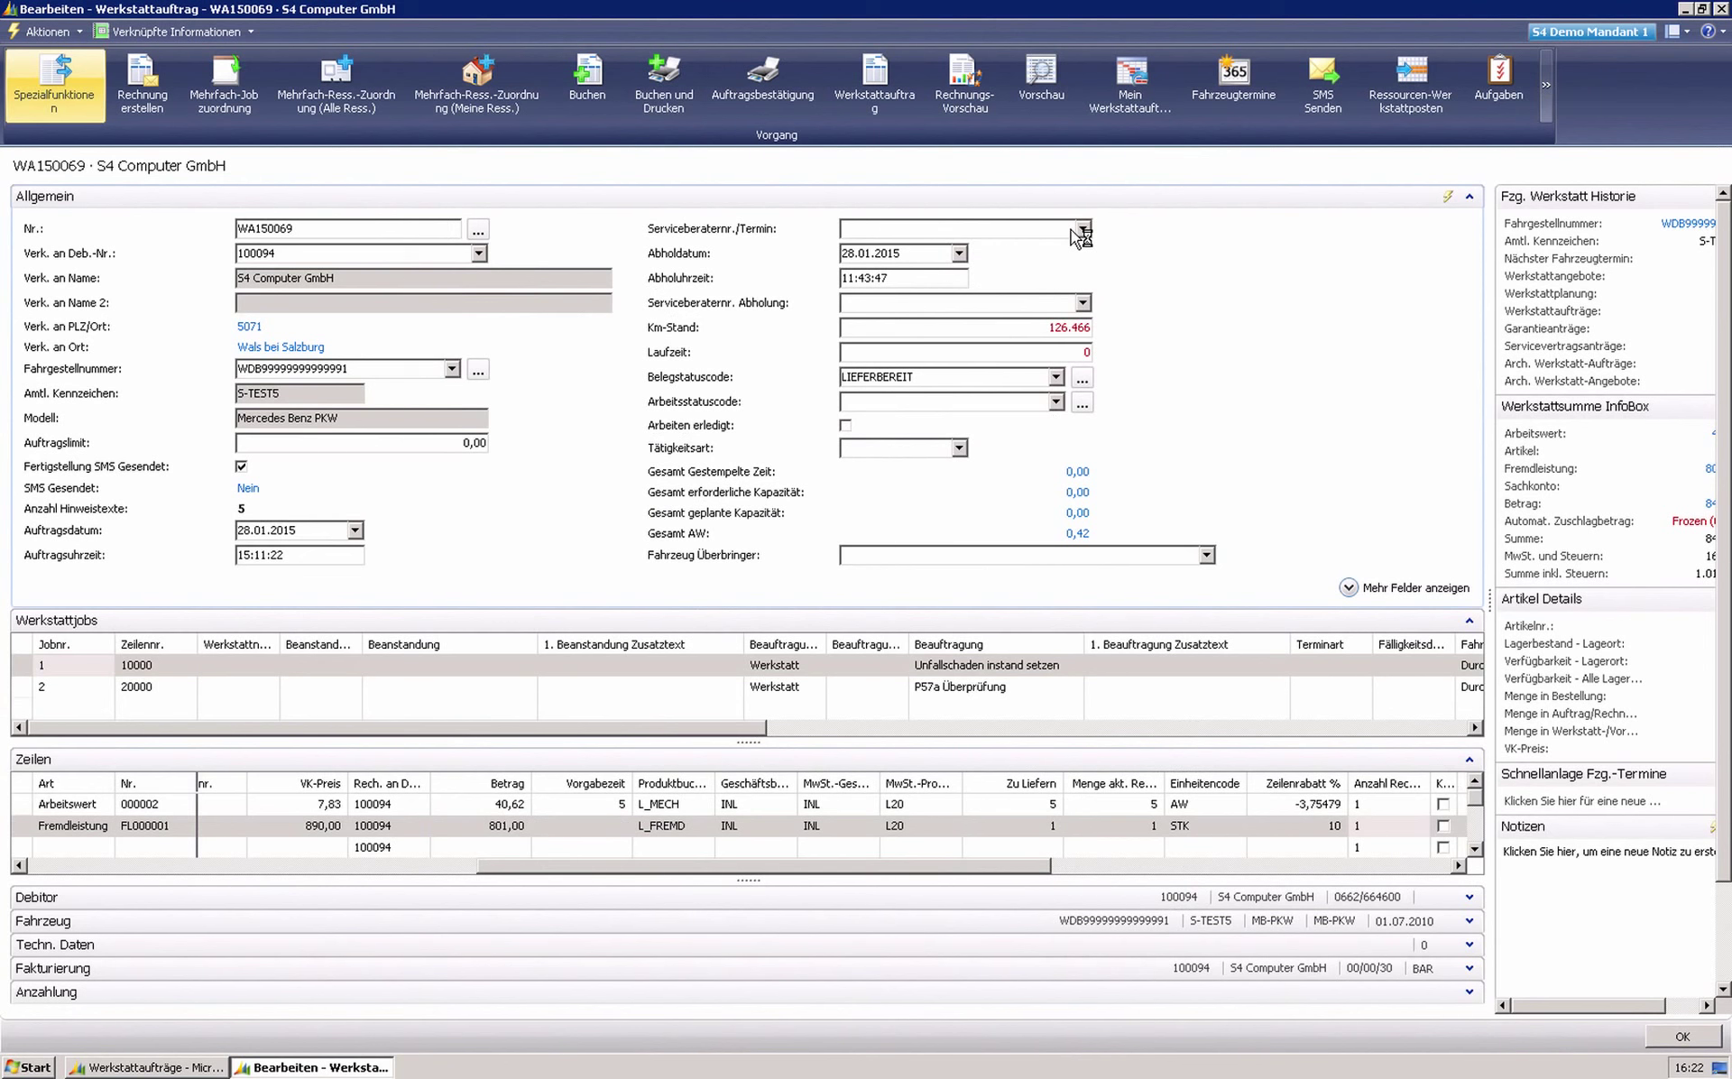